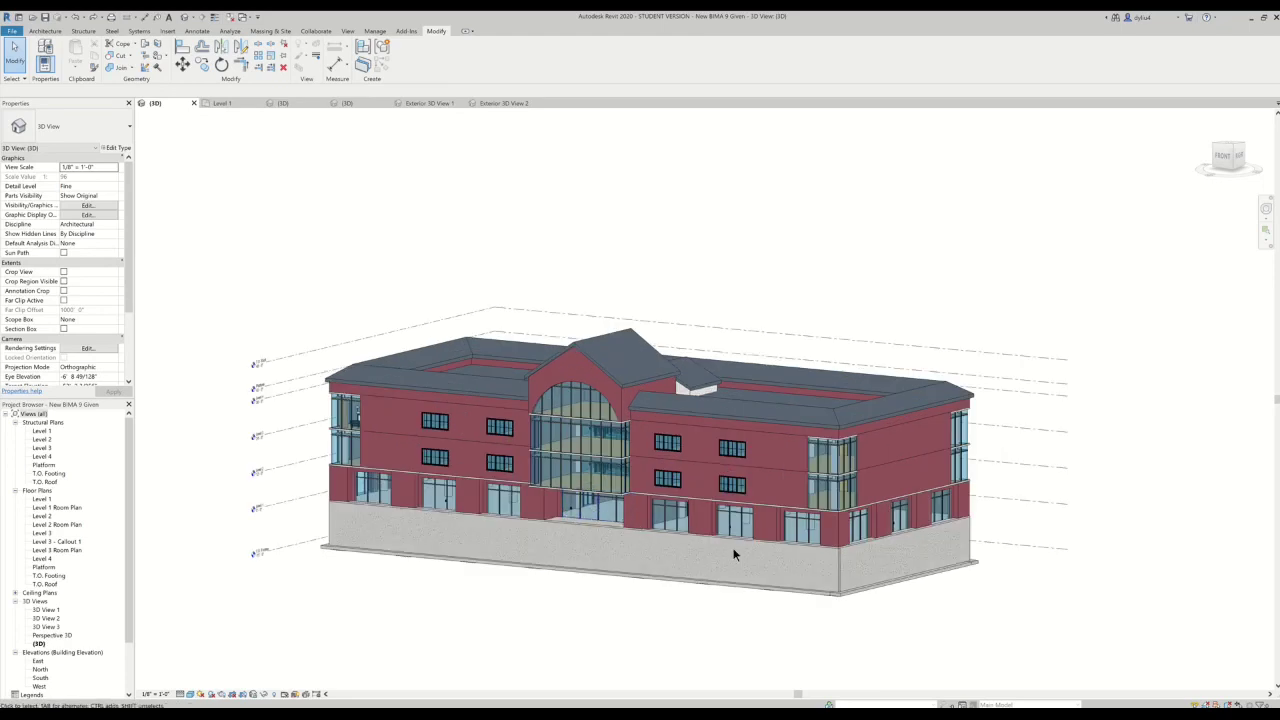
# Examine the building model from above, and look through the open site project's 3D and exterior views.
pyautogui.scroll(-2, 733, 554)
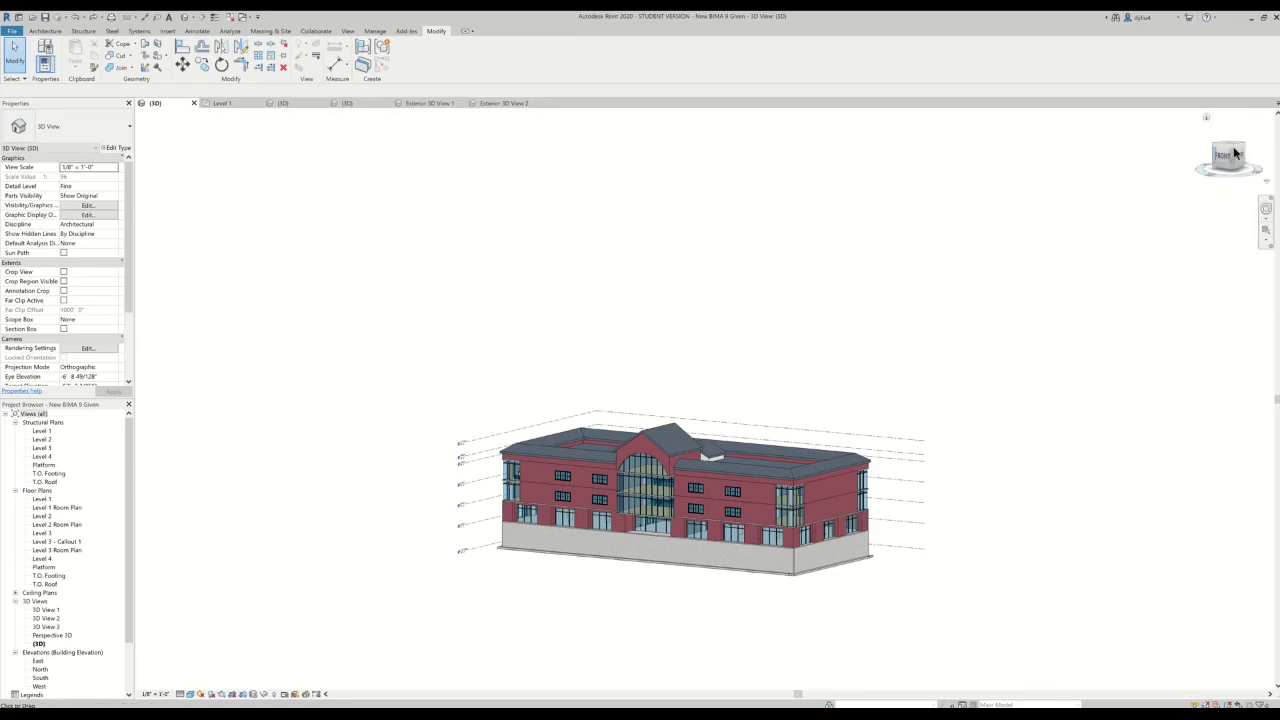
pyautogui.moveTo(1236, 152)
pyautogui.mouseDown()
pyautogui.moveTo(1202, 154)
pyautogui.moveTo(1189, 182)
pyautogui.moveTo(1210, 168)
pyautogui.mouseUp()
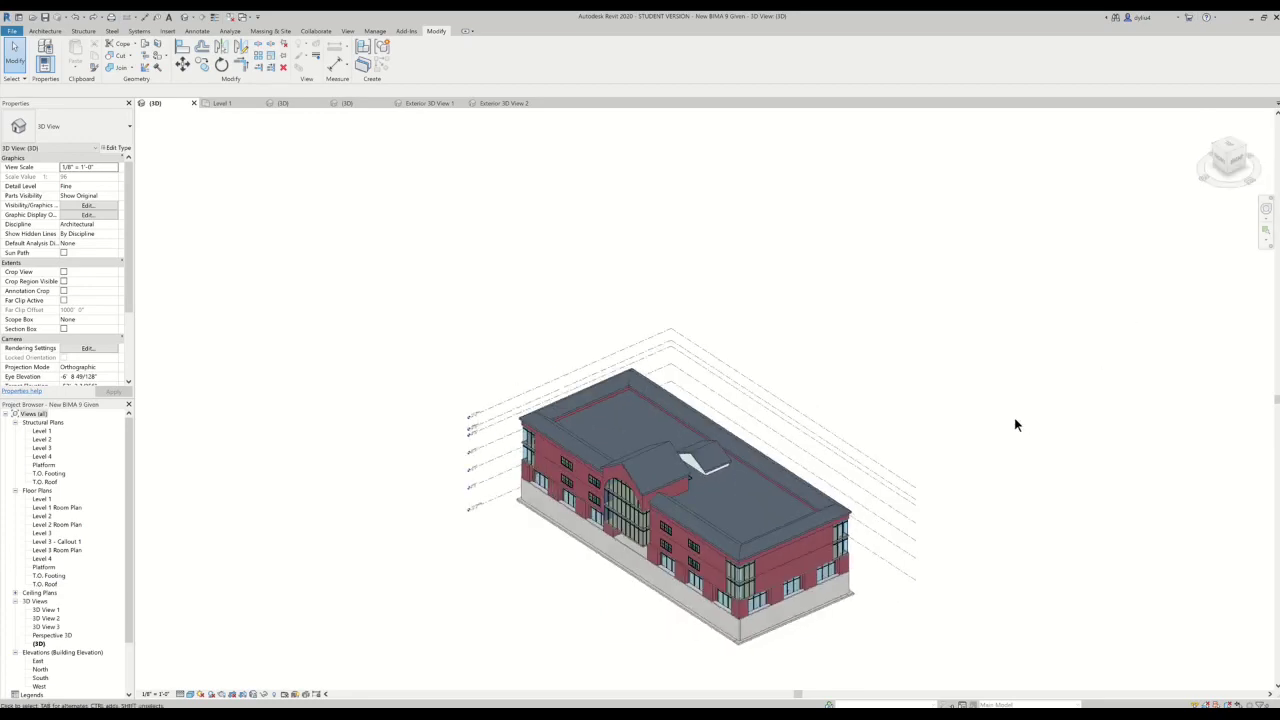
pyautogui.scroll(5, 1020, 423)
pyautogui.scroll(-5, 846, 377)
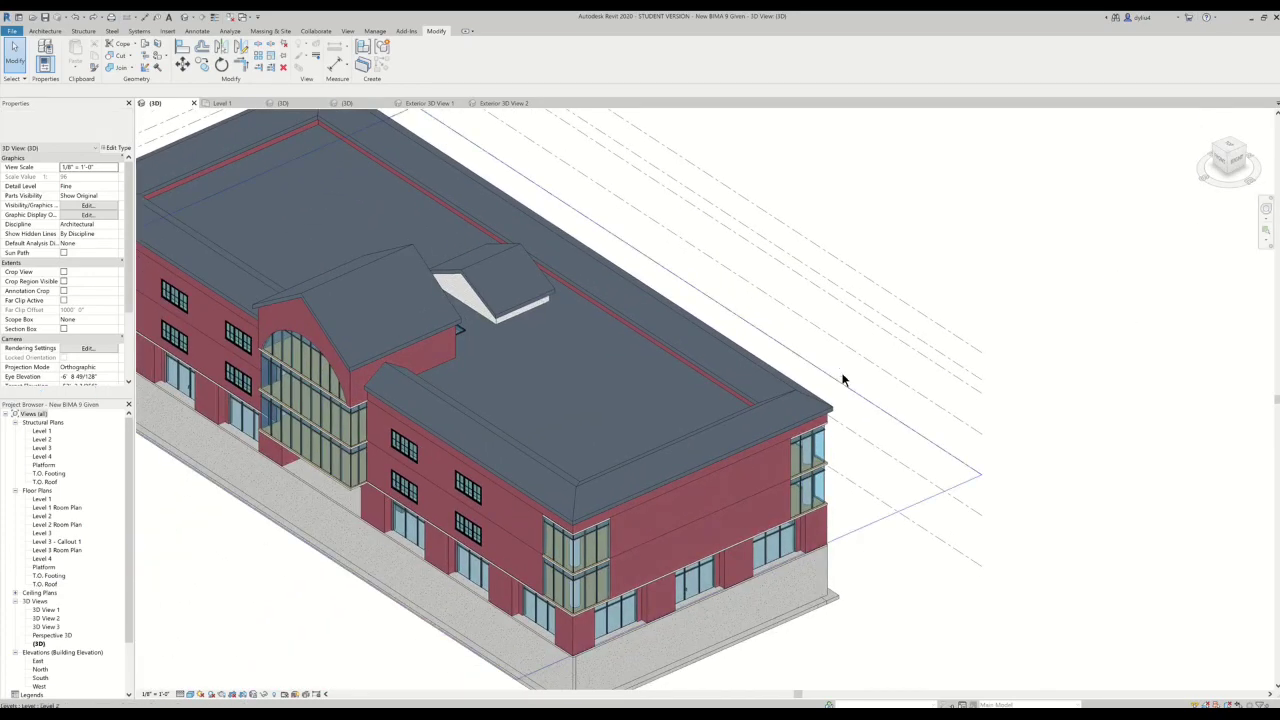
pyautogui.moveTo(1000, 374); pyautogui.dragTo(928, 423, button='middle')
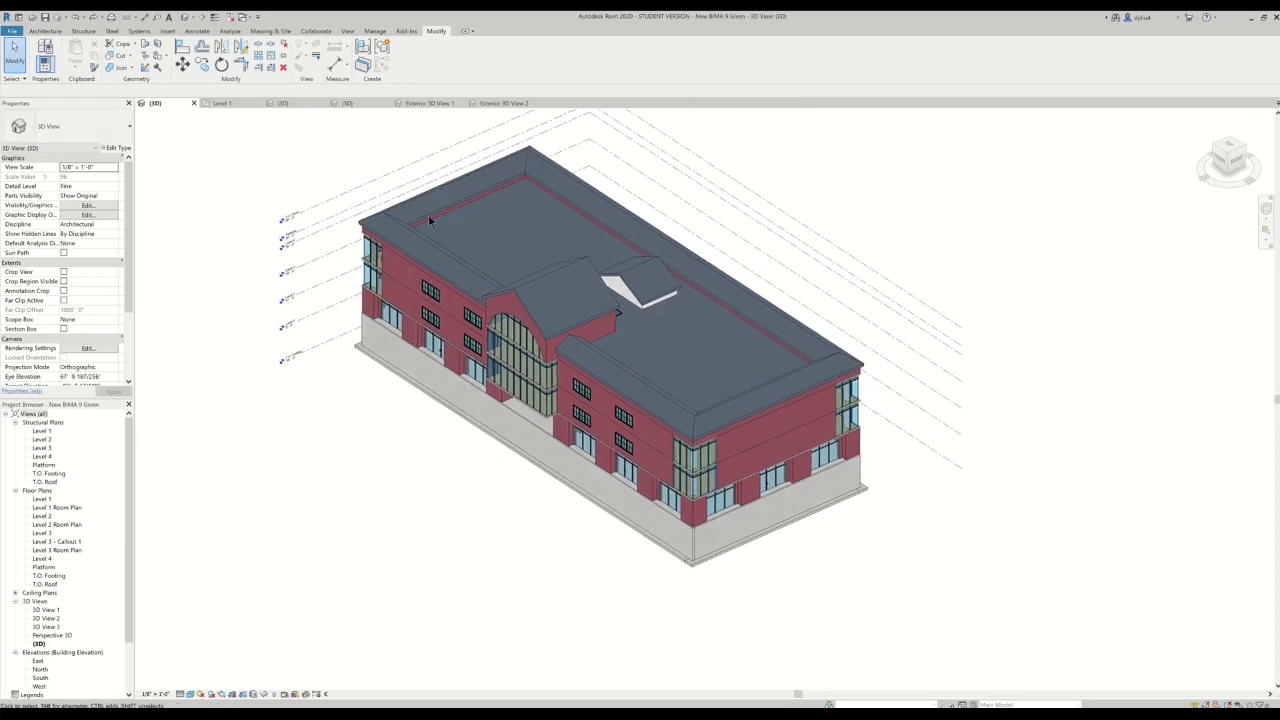
pyautogui.click(354, 106)
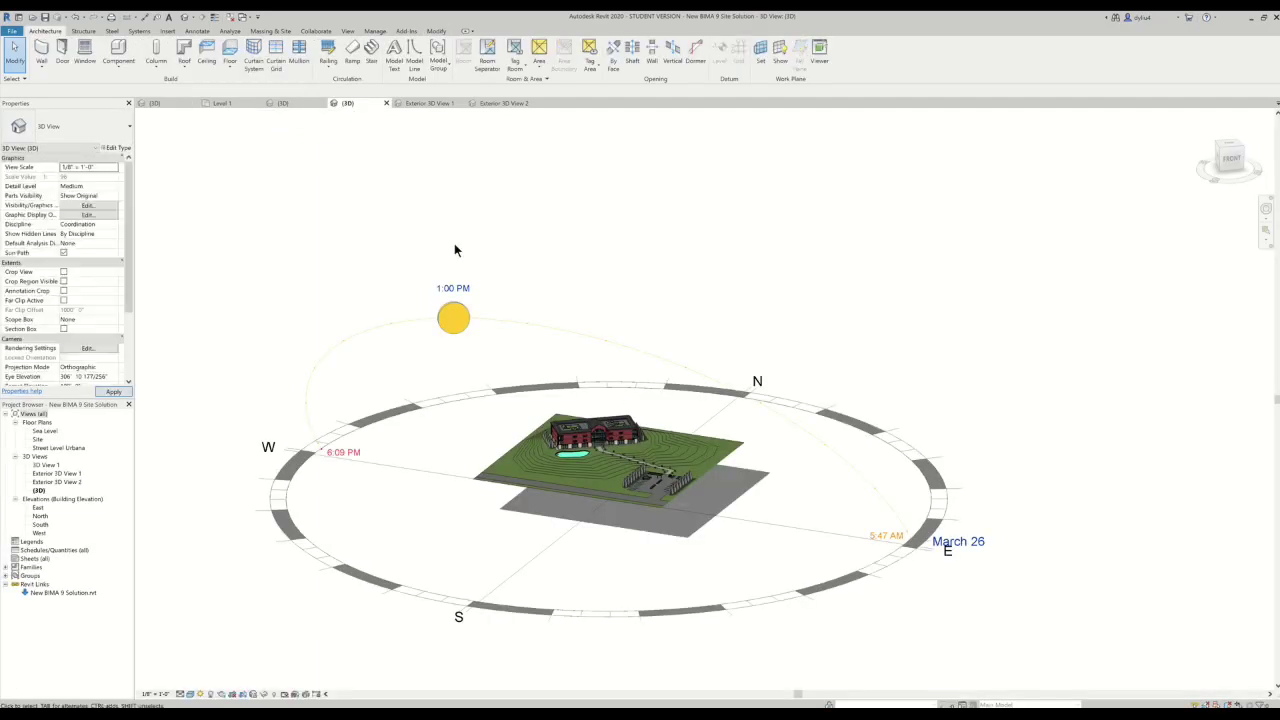
pyautogui.click(435, 104)
pyautogui.click(512, 105)
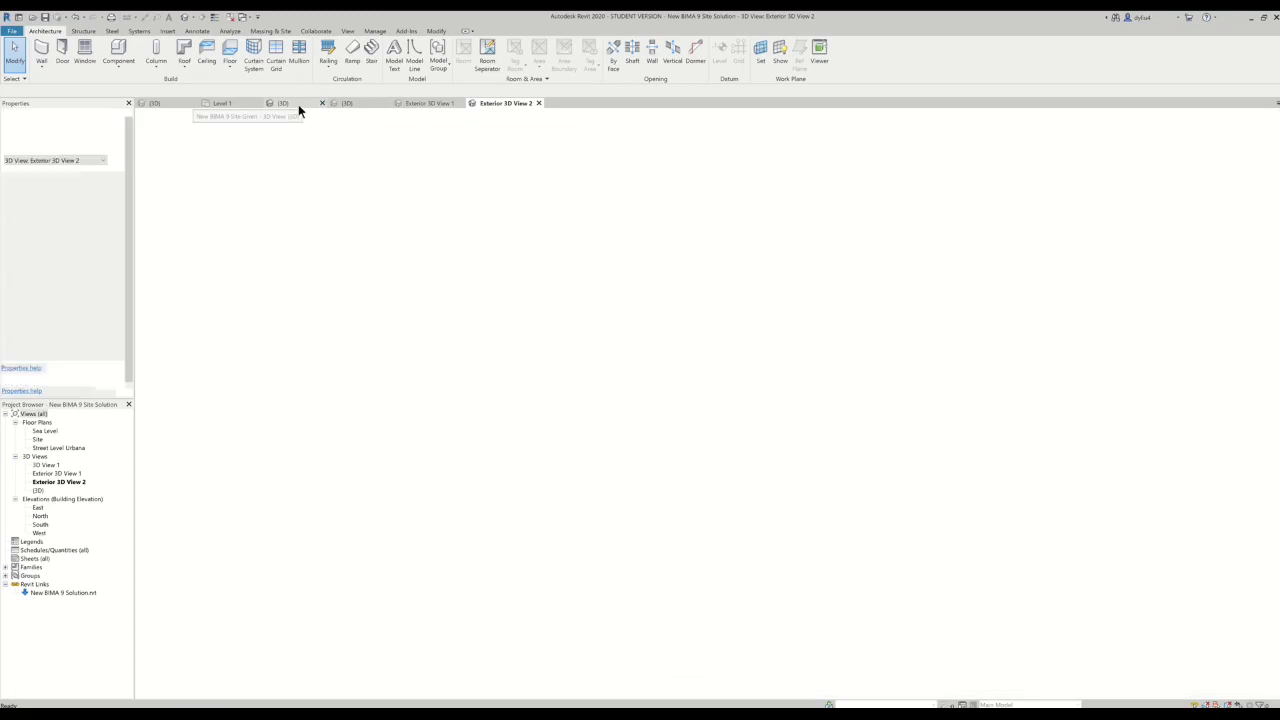
pyautogui.click(298, 104)
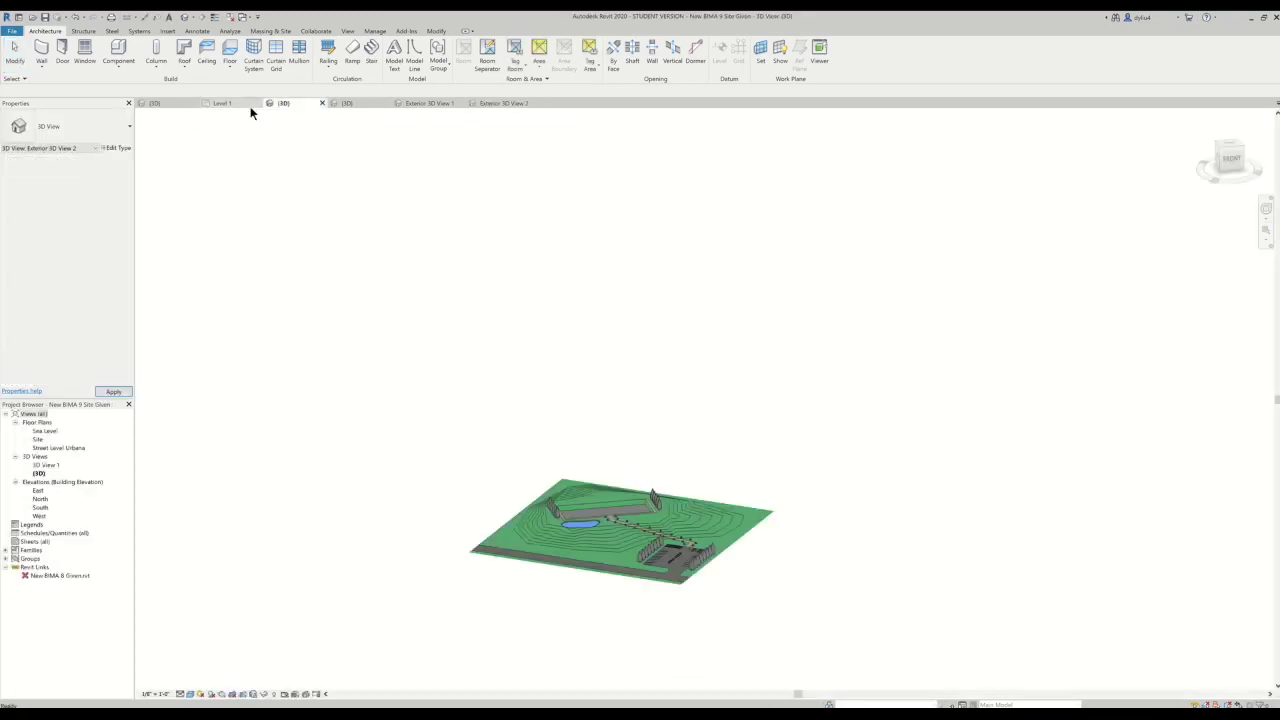
pyautogui.click(160, 103)
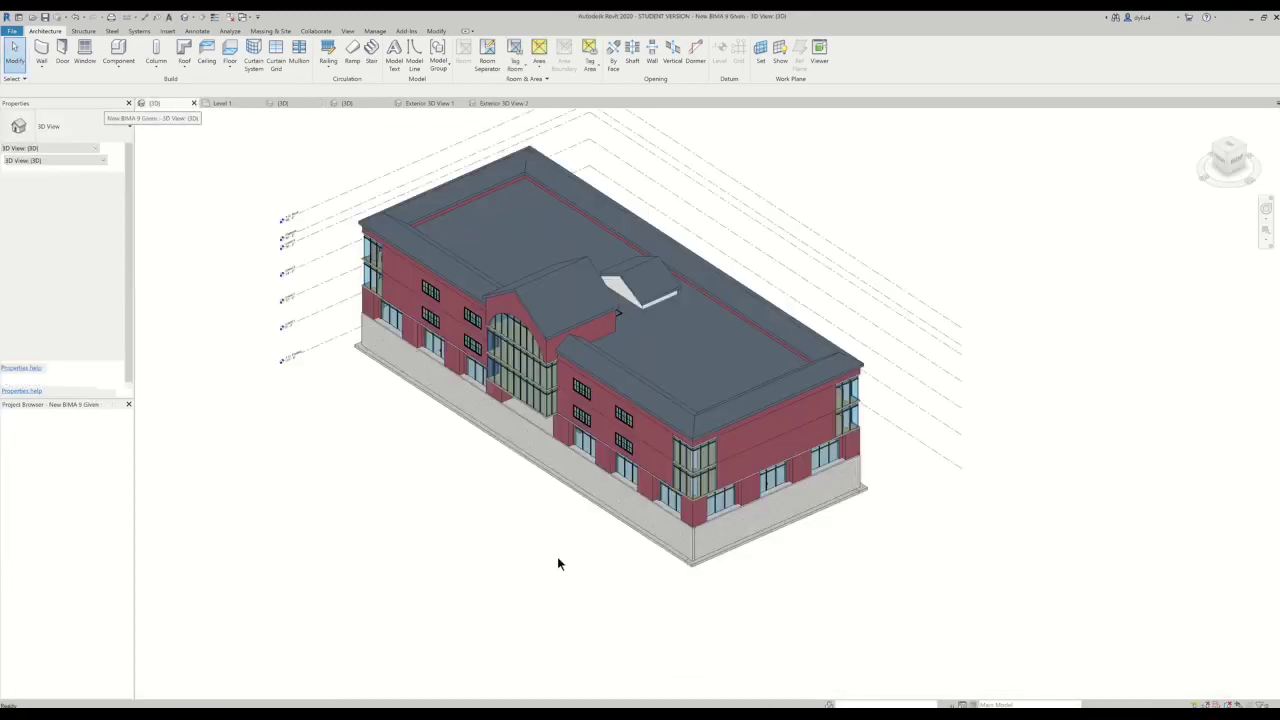
# On the Level 1 floor plan, select the connected chain of exterior brick walls and duplicate their type as "L1 Finish Wall Exterior".
pyautogui.doubleClick(40, 499)
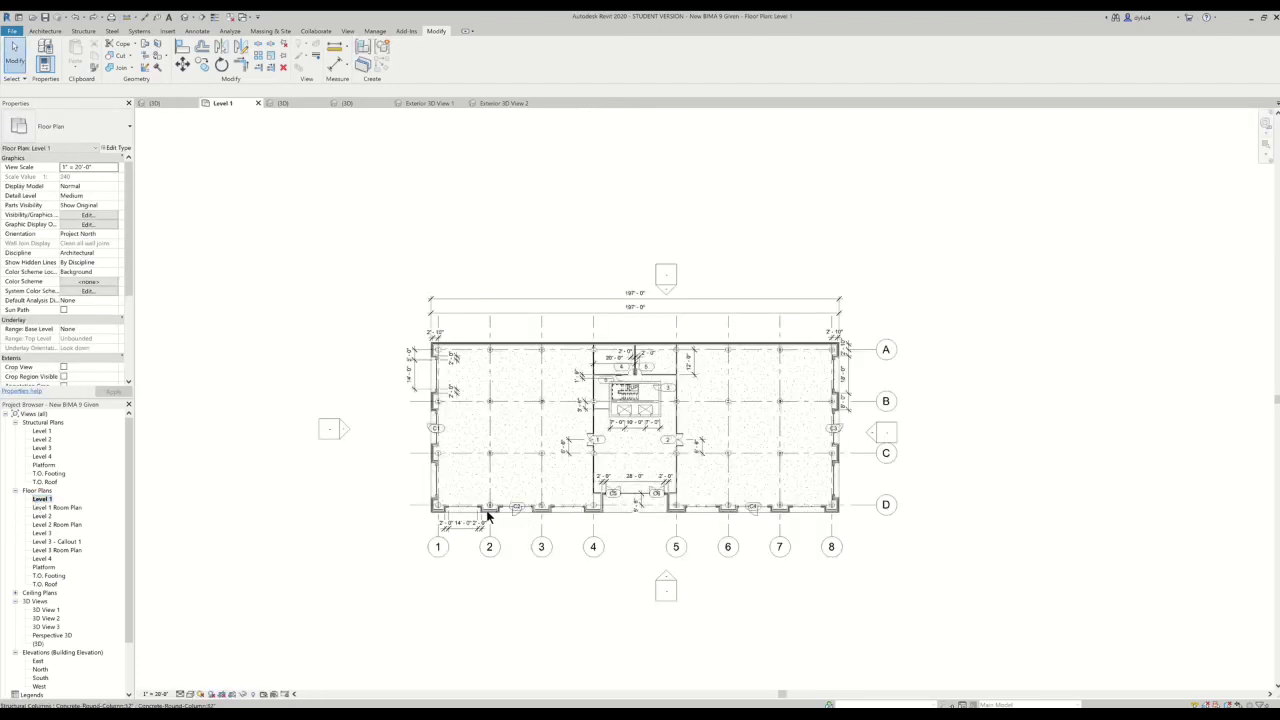
pyautogui.scroll(2, 487, 515)
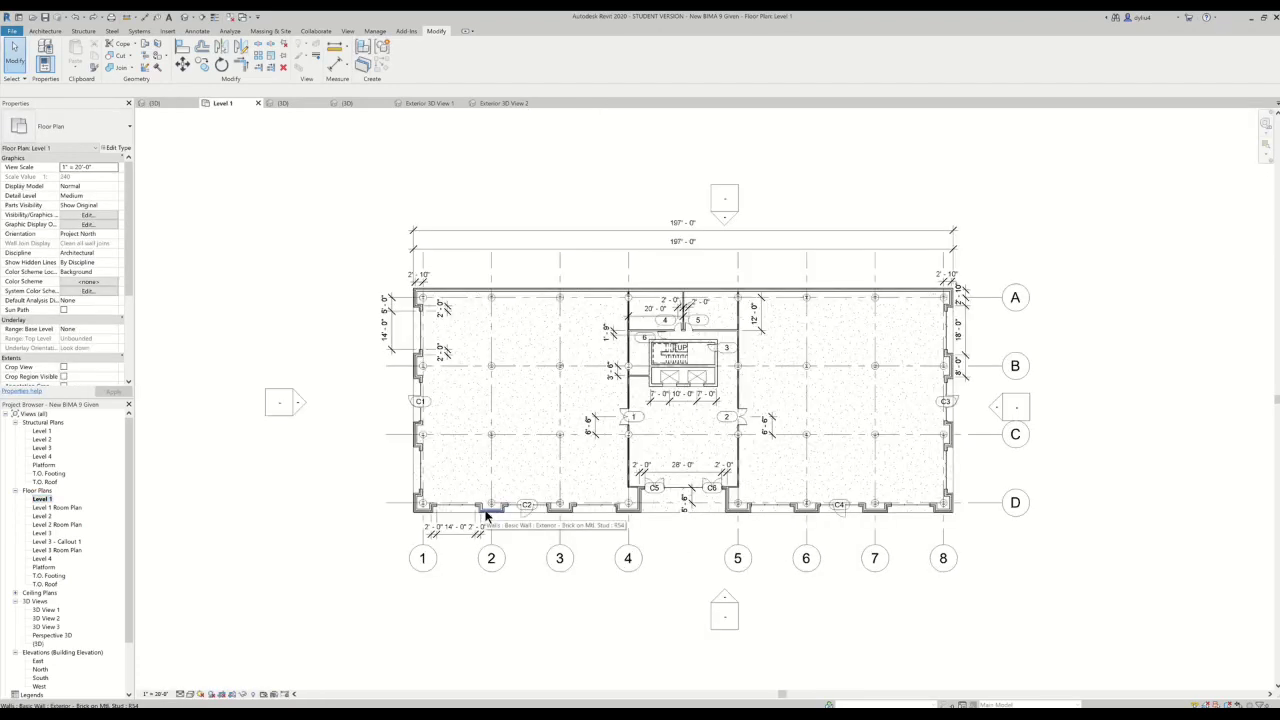
pyautogui.press('Tab')
pyautogui.click(487, 515)
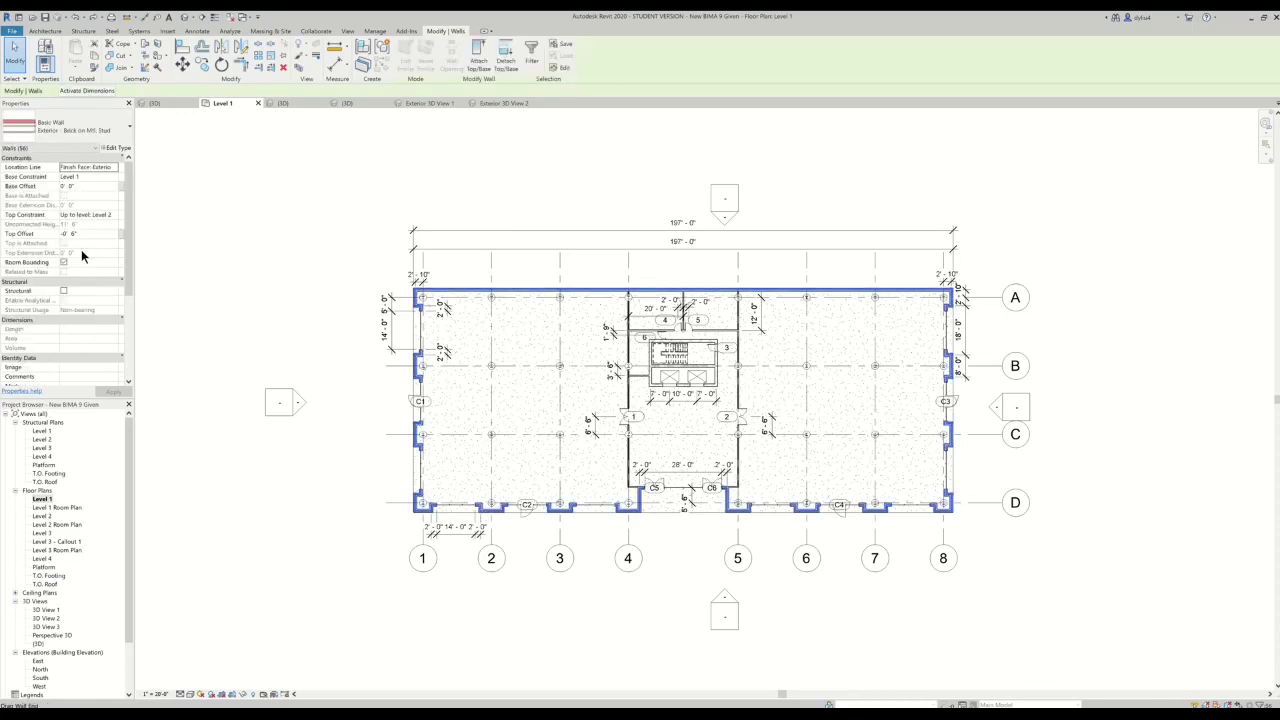
pyautogui.click(118, 147)
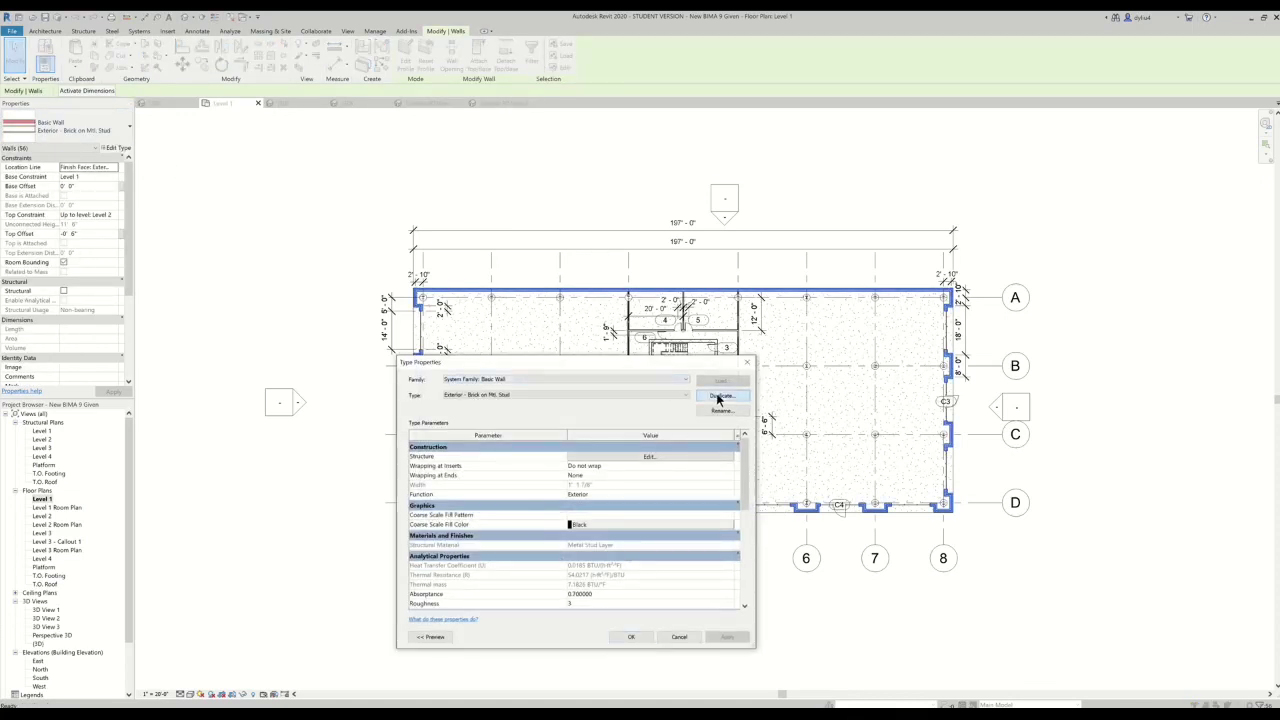
pyautogui.click(718, 396)
pyautogui.write('L1 Finish Wall Exterior')
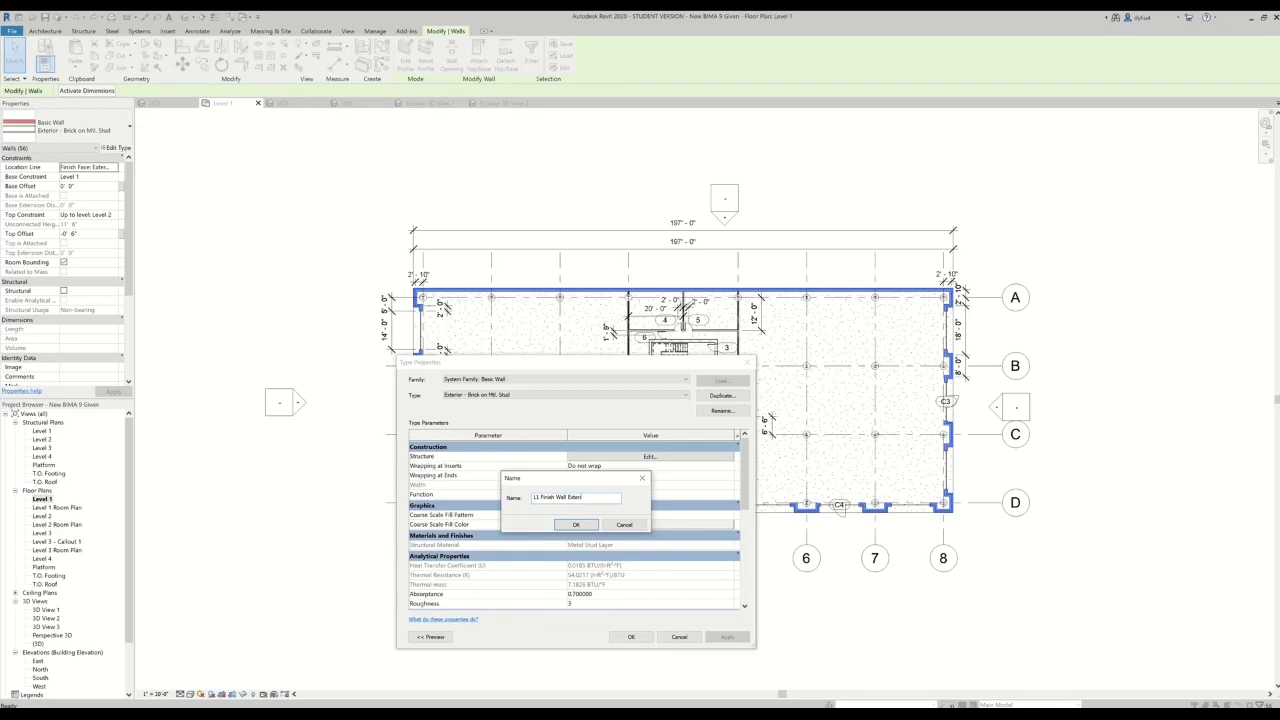
pyautogui.click(577, 526)
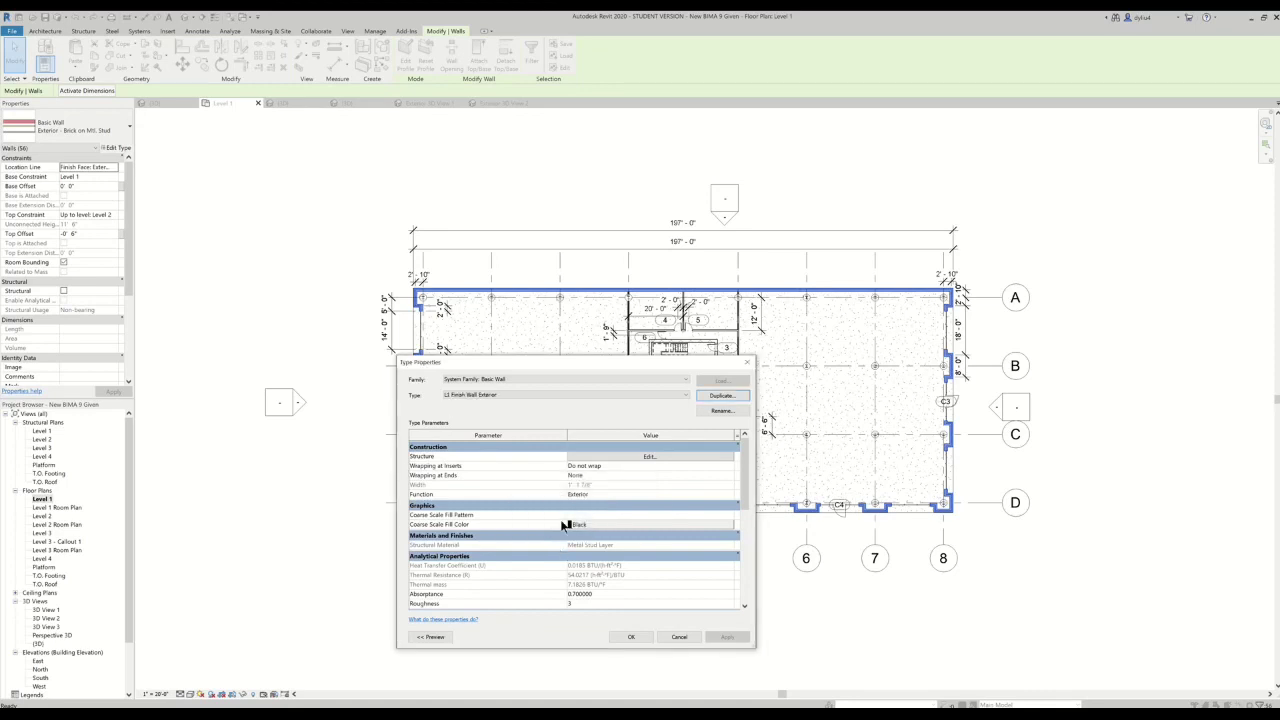
# Create a new material for the Finish 1 [4] brick layer in the new wall type's structure.
pyautogui.click(621, 460)
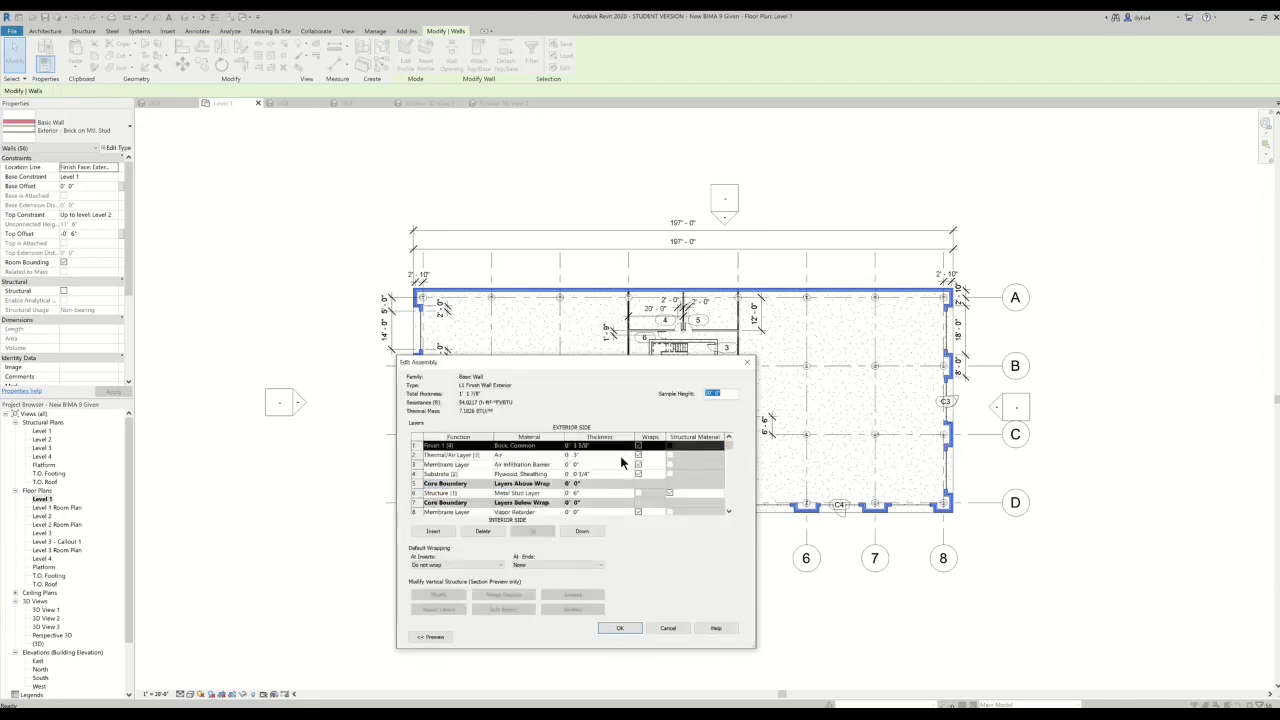
pyautogui.click(562, 447)
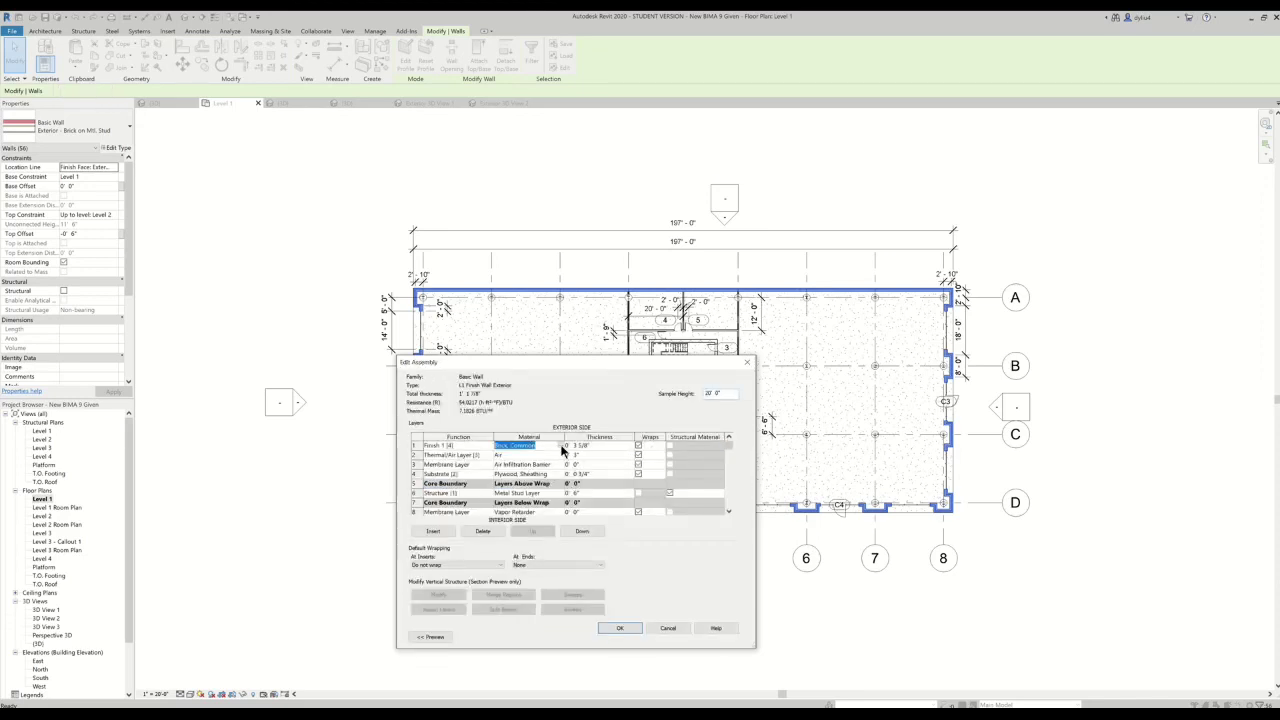
pyautogui.click(560, 446)
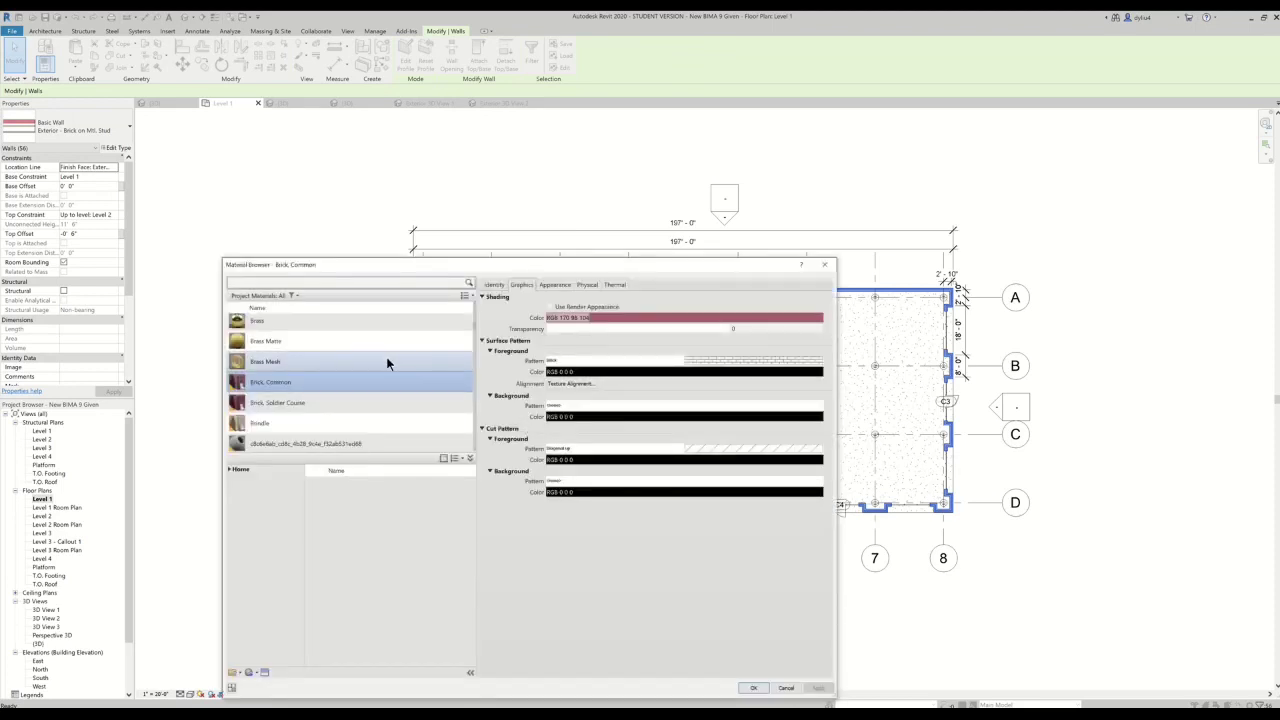
pyautogui.click(250, 674)
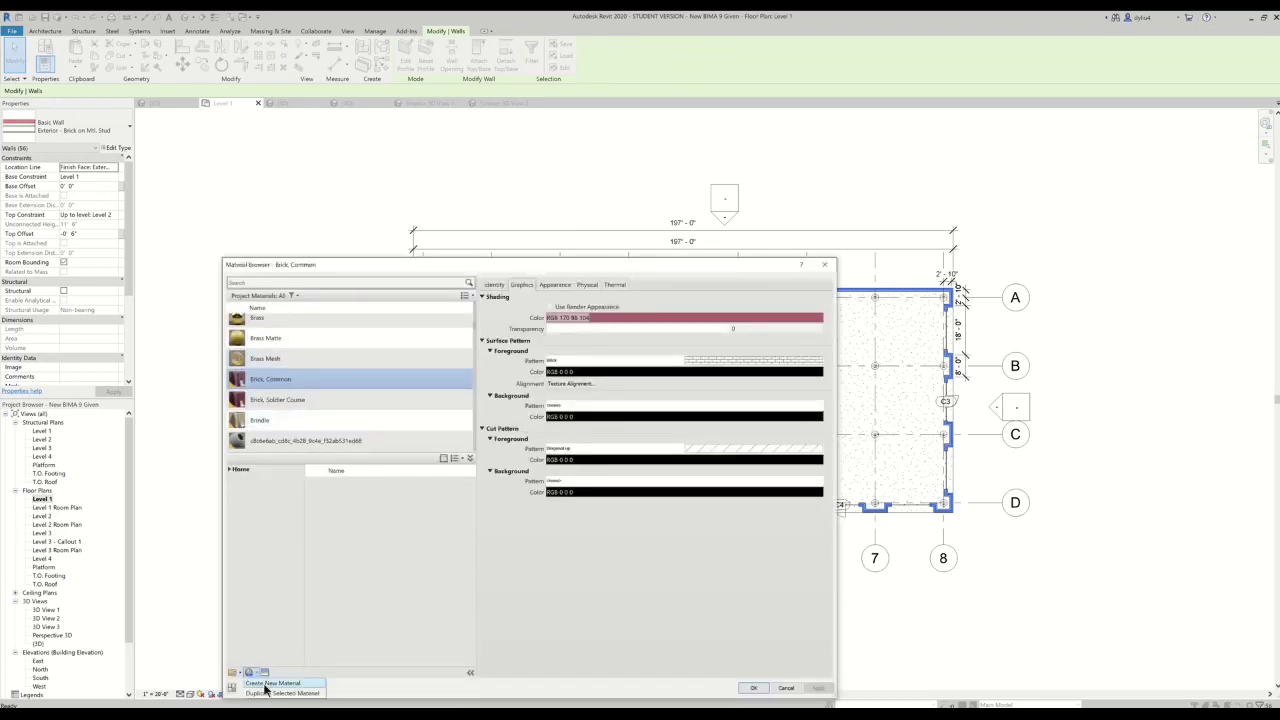
pyautogui.click(266, 684)
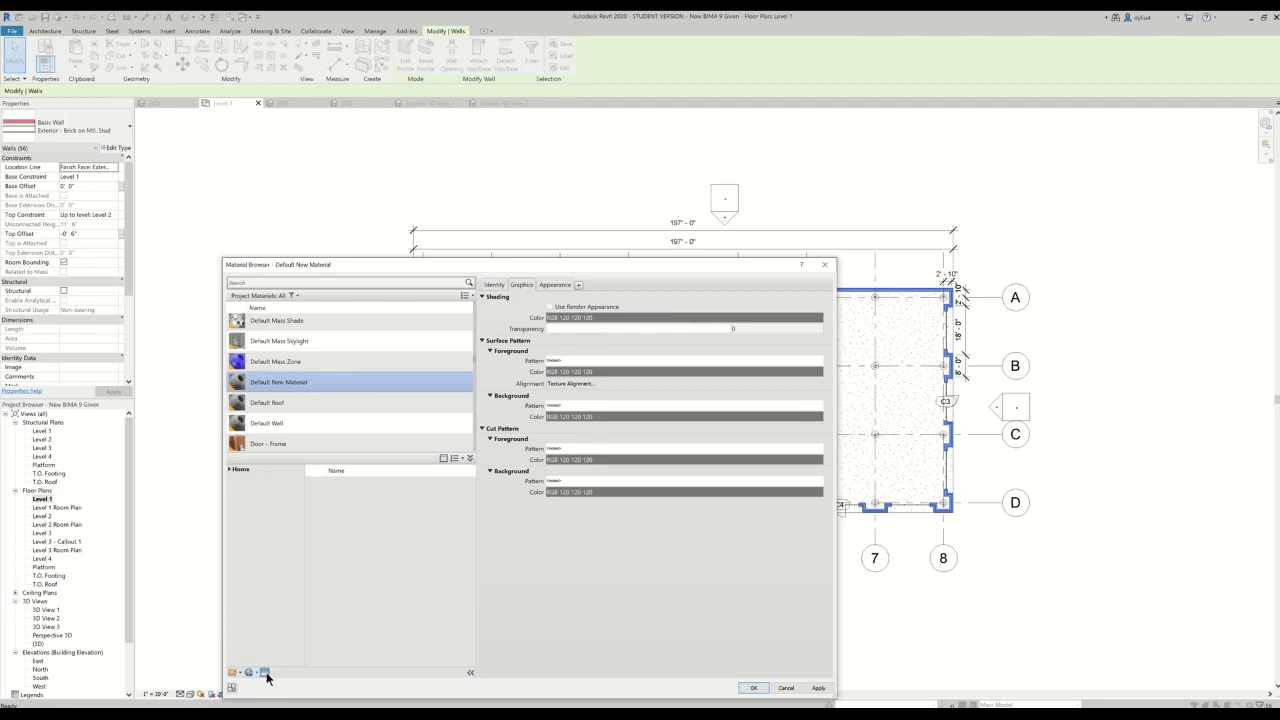
# Search the appearance assets for "Travertine" and assign Travertine - Cream to the new material.
pyautogui.click(265, 674)
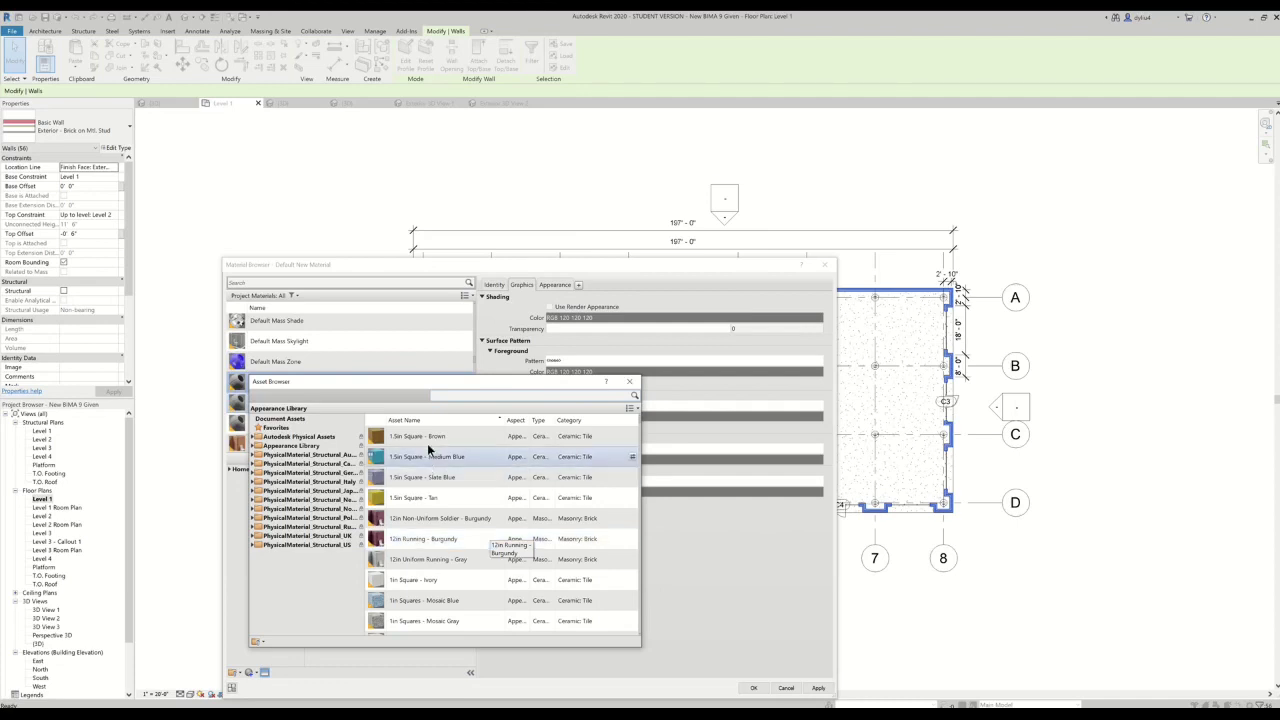
pyautogui.write('Tie')
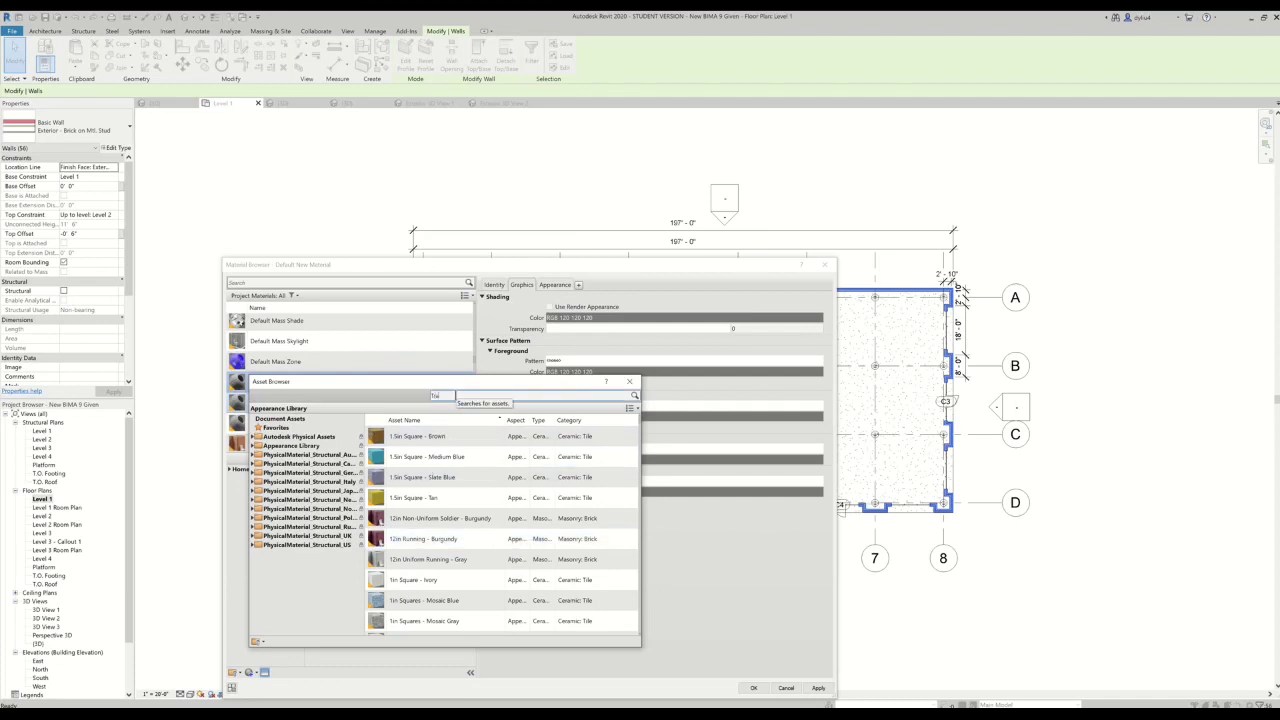
pyautogui.write('vertine')
pyautogui.press('Return')
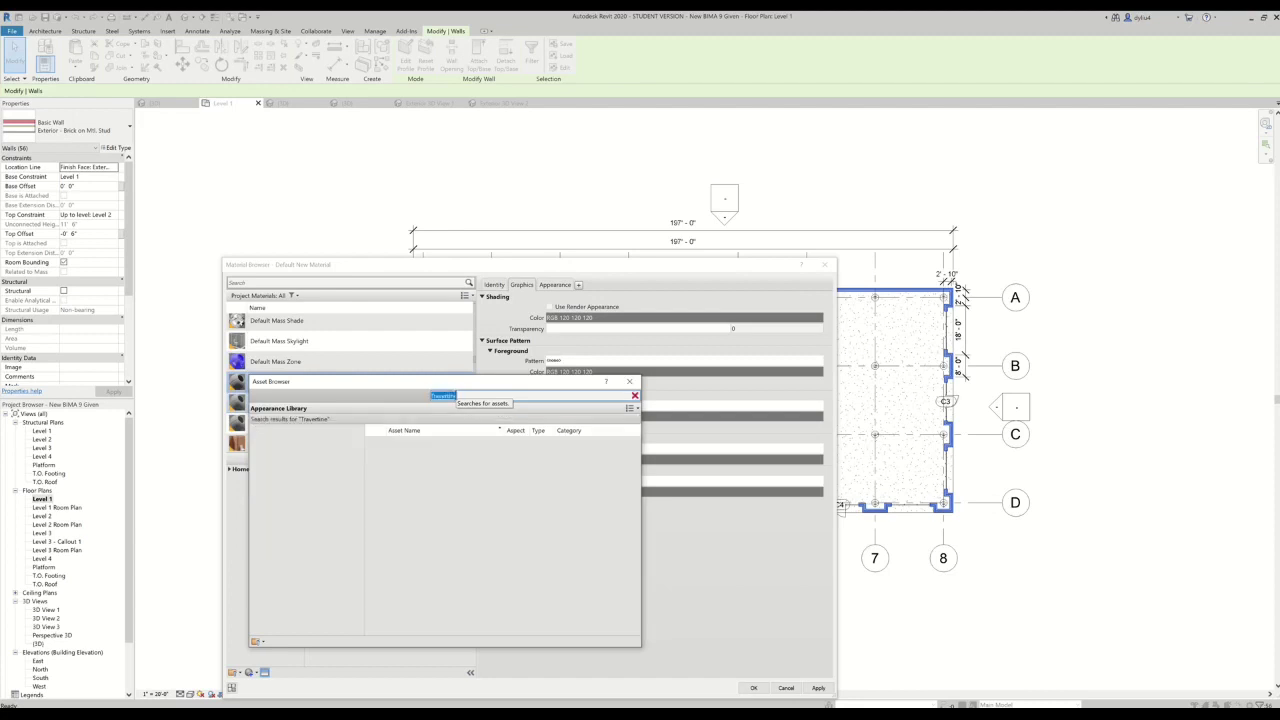
pyautogui.click(440, 451)
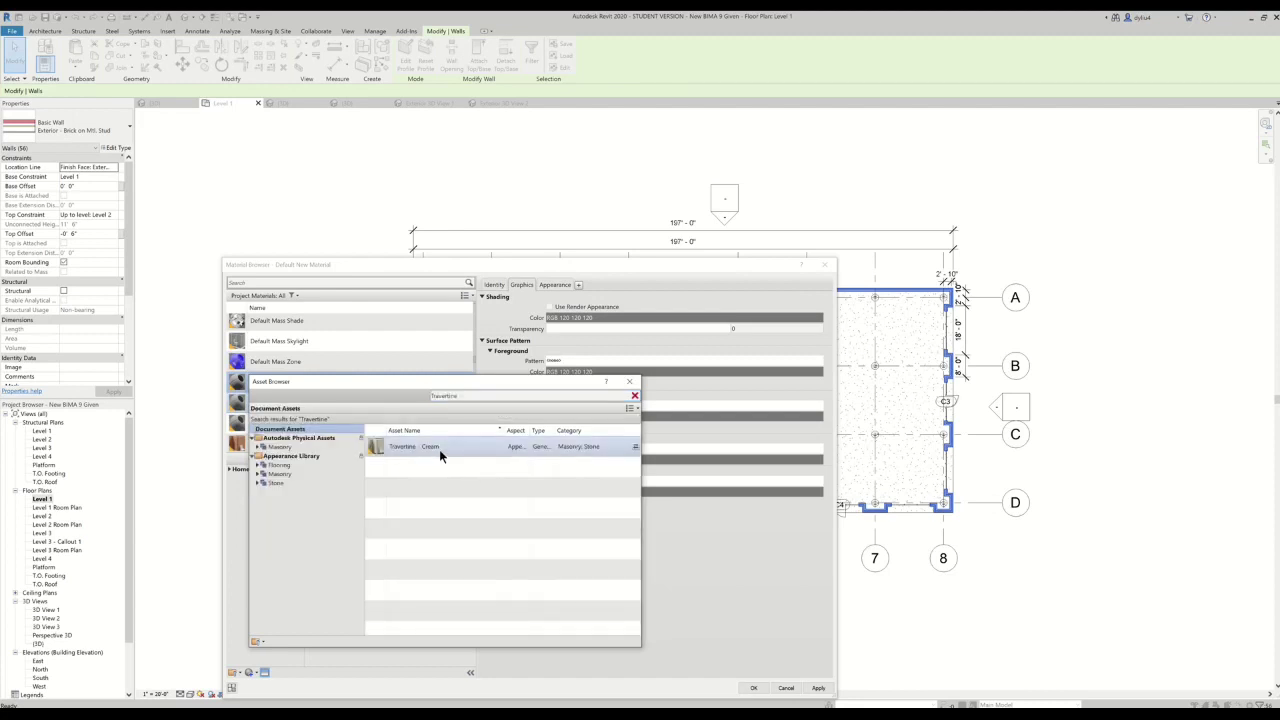
pyautogui.doubleClick(439, 449)
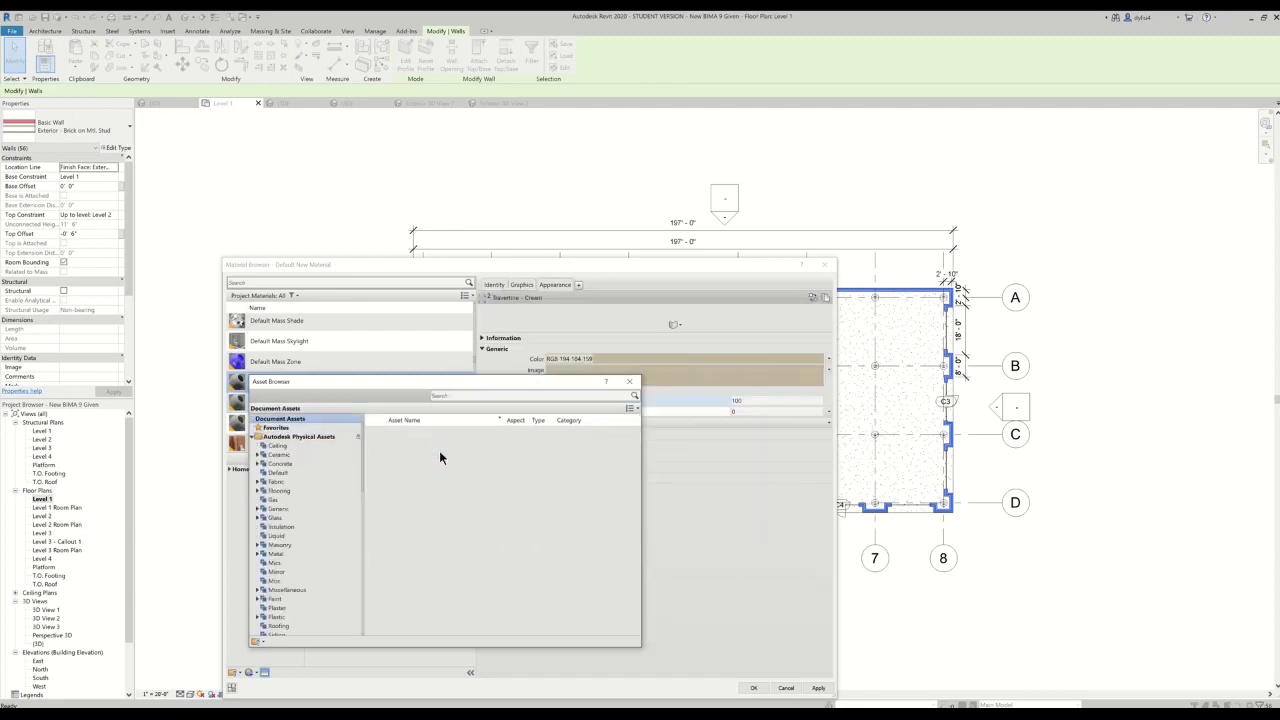
pyautogui.click(632, 382)
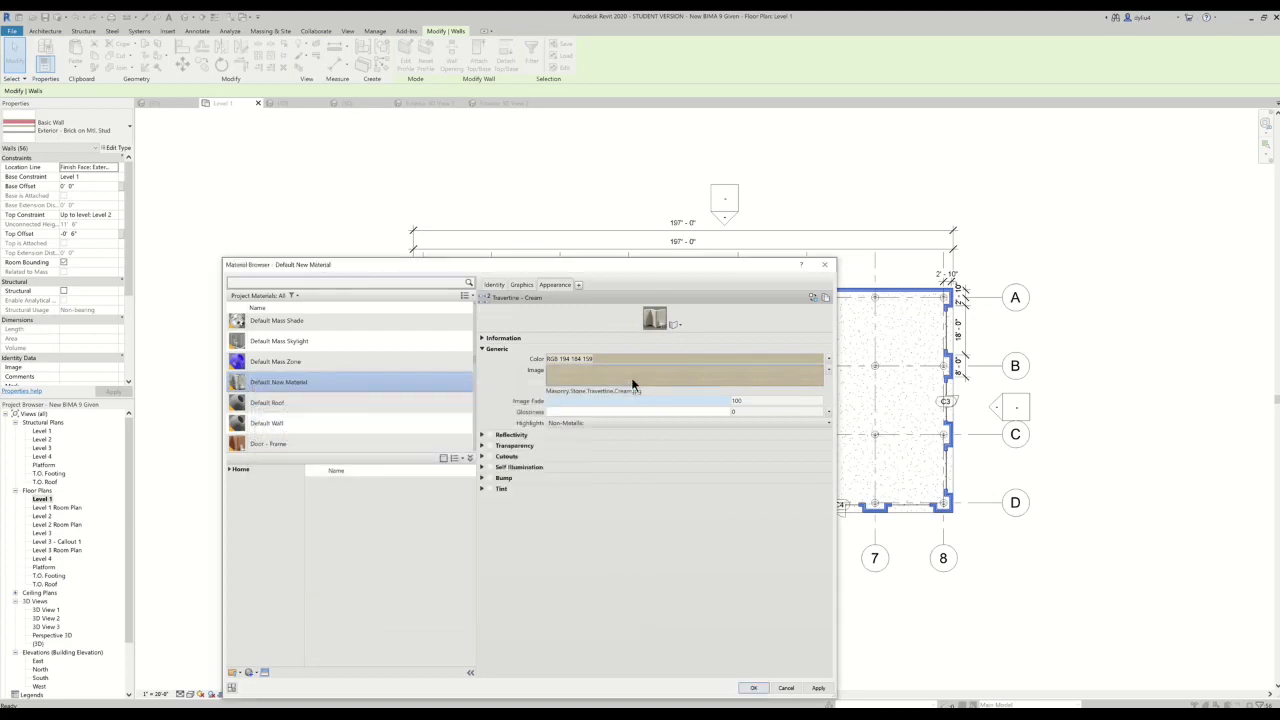
# Make the new material's shading use its render appearance.
pyautogui.click(520, 285)
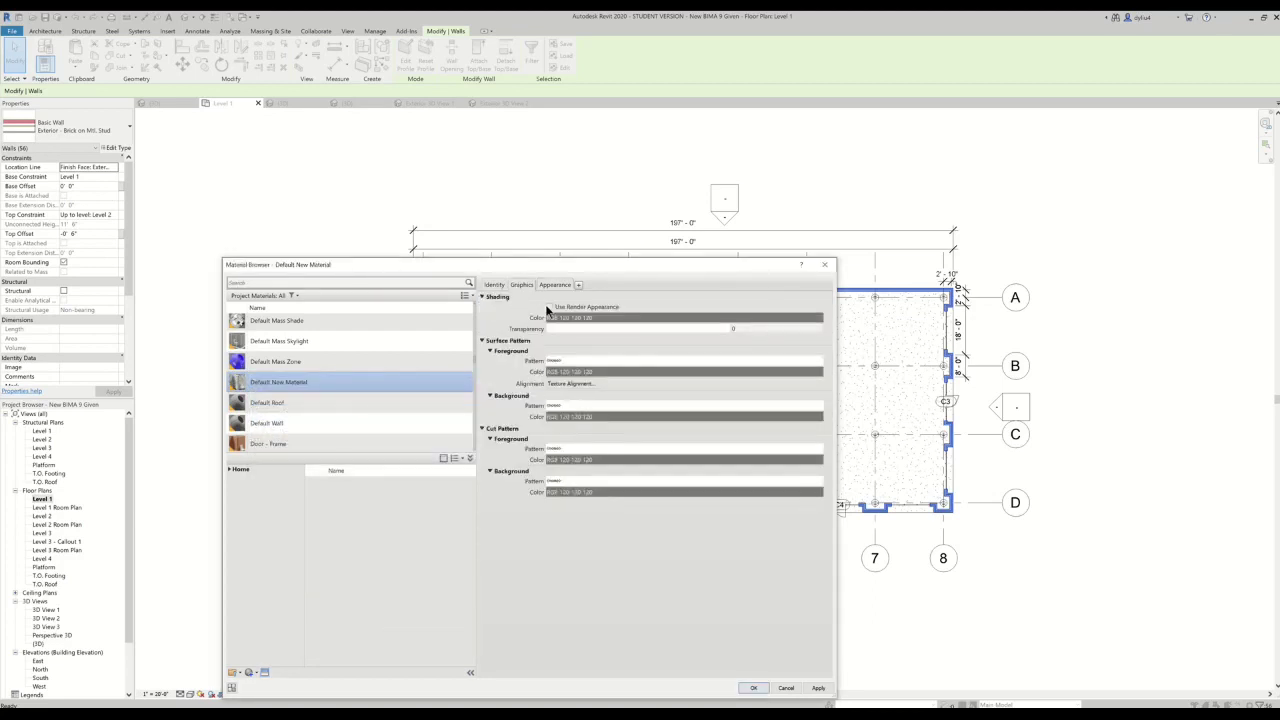
pyautogui.click(549, 307)
pyautogui.click(550, 286)
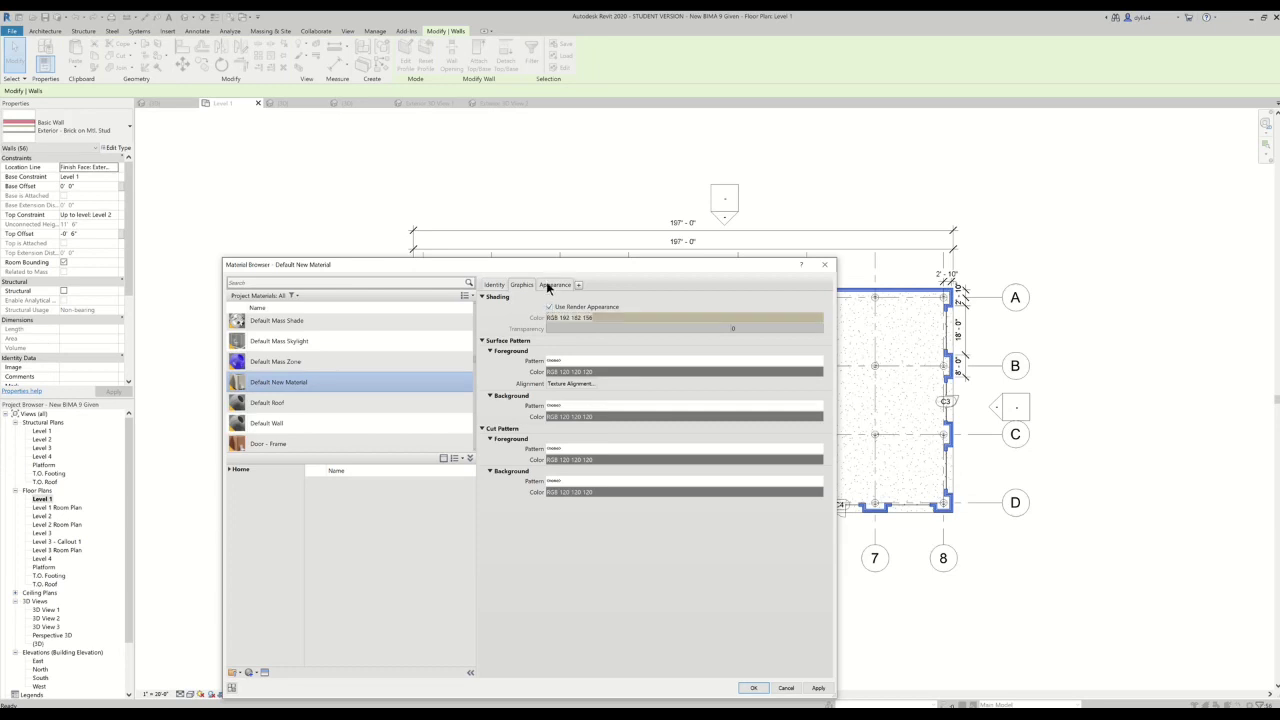
# Rename the new material "Exterior Stone EIFS" and assign it to the wall's outer finish layer.
pyautogui.click(492, 286)
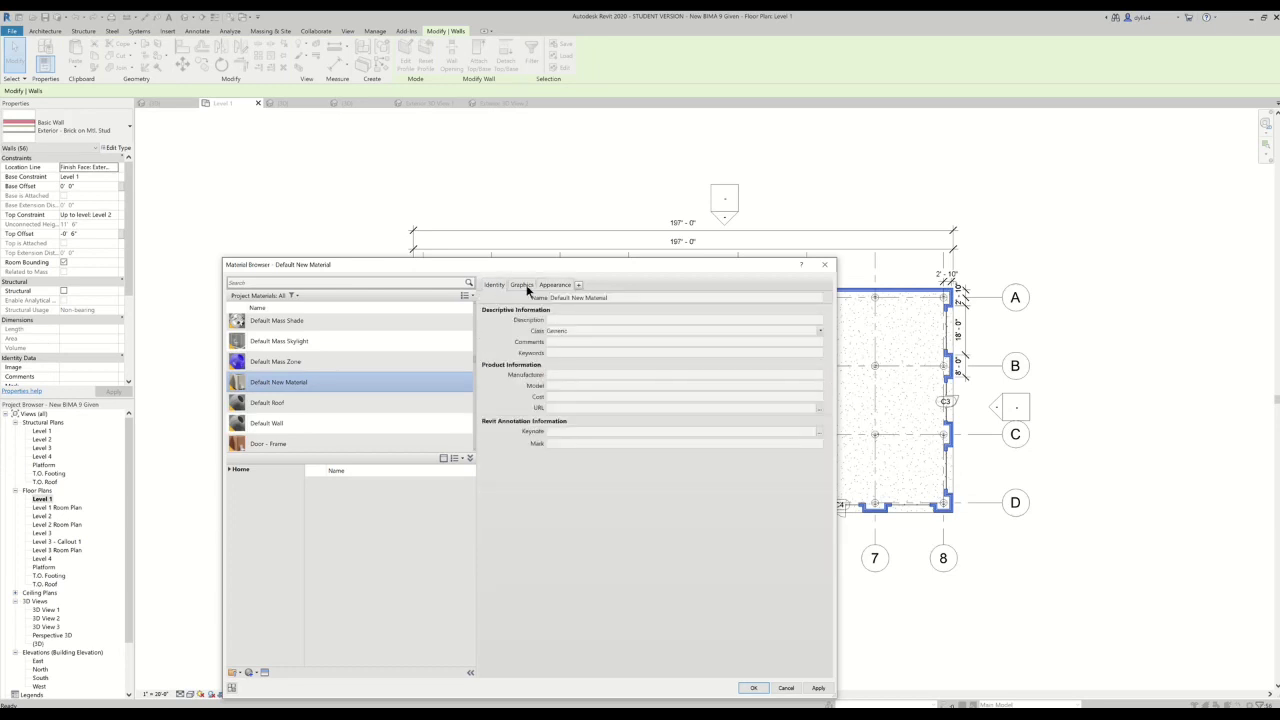
pyautogui.click(614, 298)
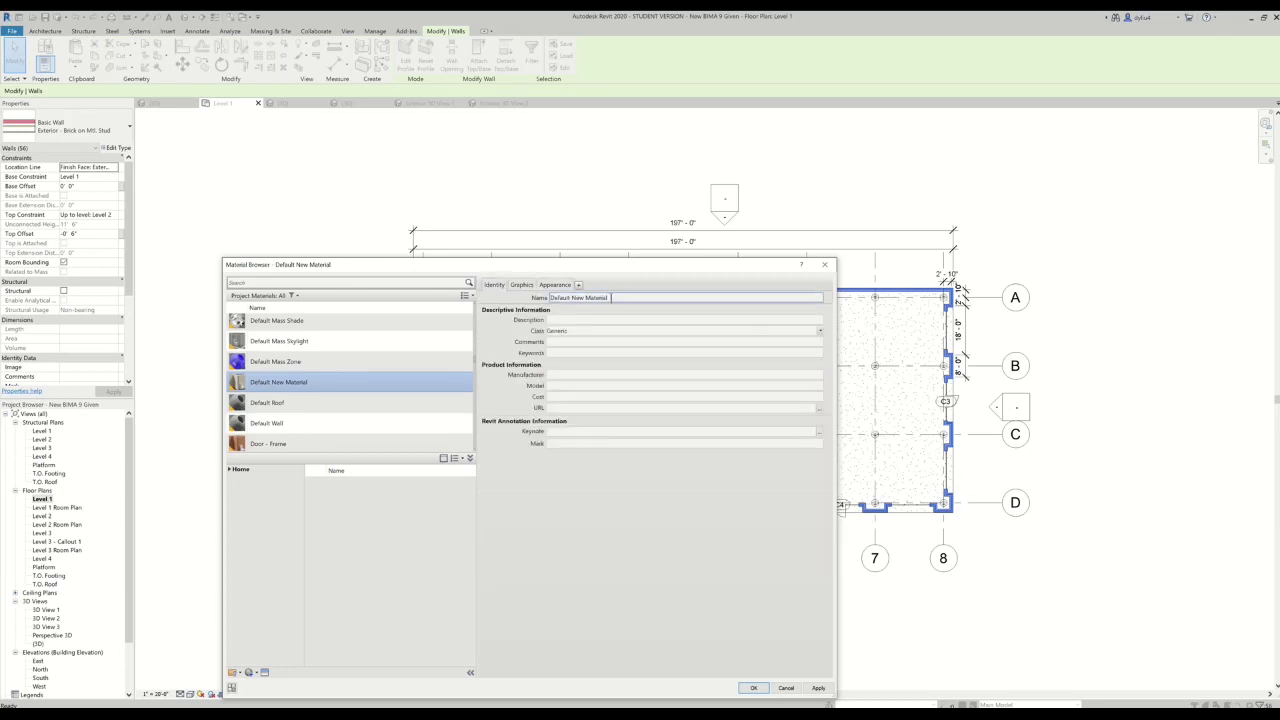
pyautogui.moveTo(618, 298); pyautogui.dragTo(543, 299)
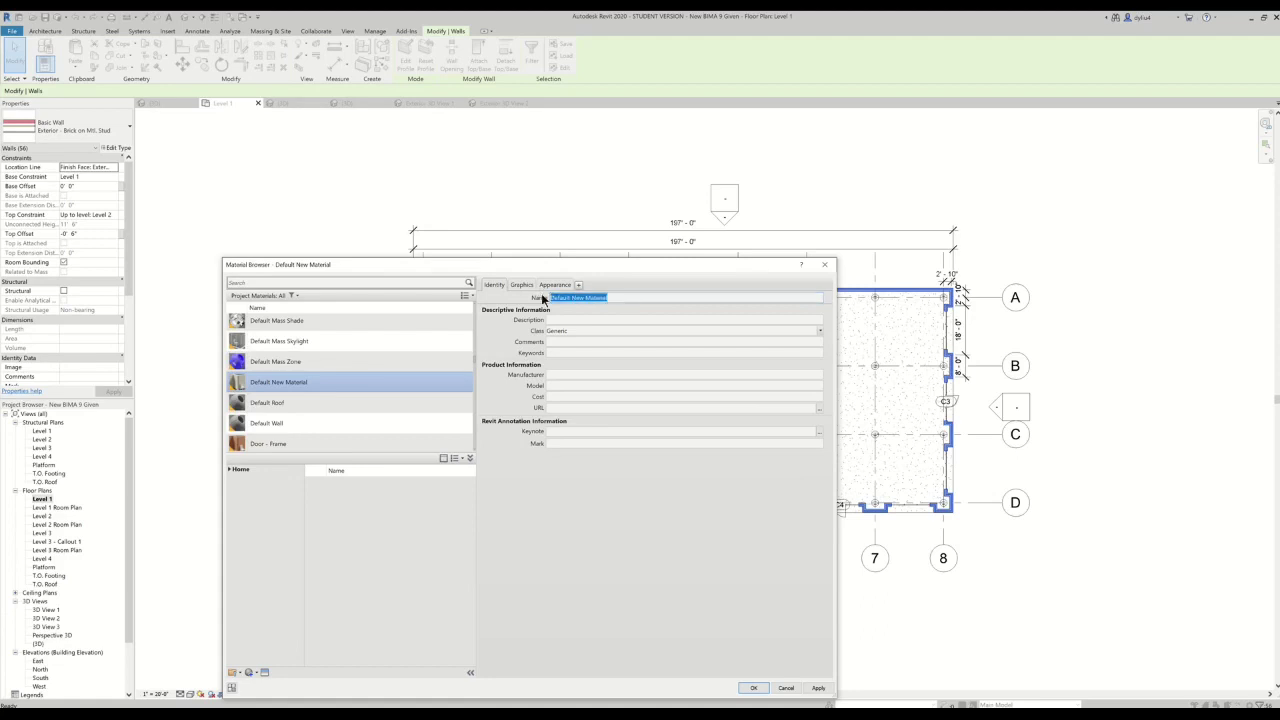
pyautogui.write('Exterior Stone EIFS')
pyautogui.click(752, 688)
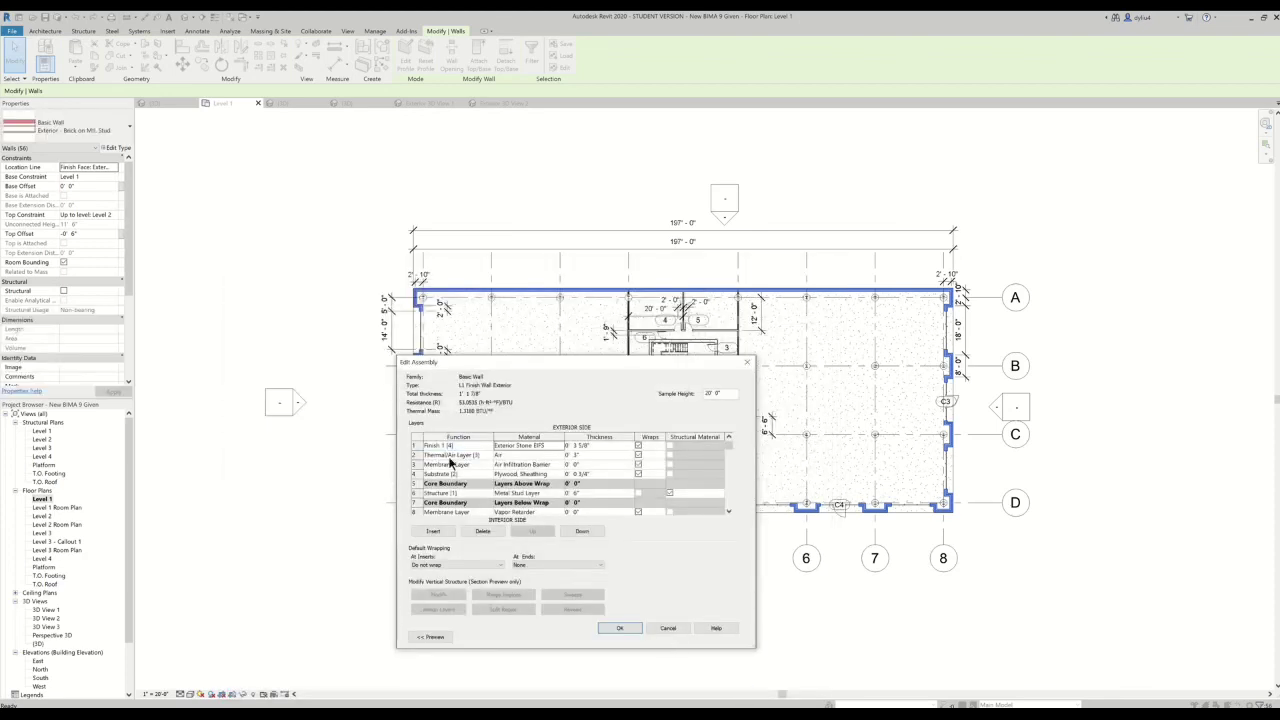
# Apply the edited wall type to the selected Level 1 exterior walls and inspect the stone finish on the building in 3D.
pyautogui.click(620, 628)
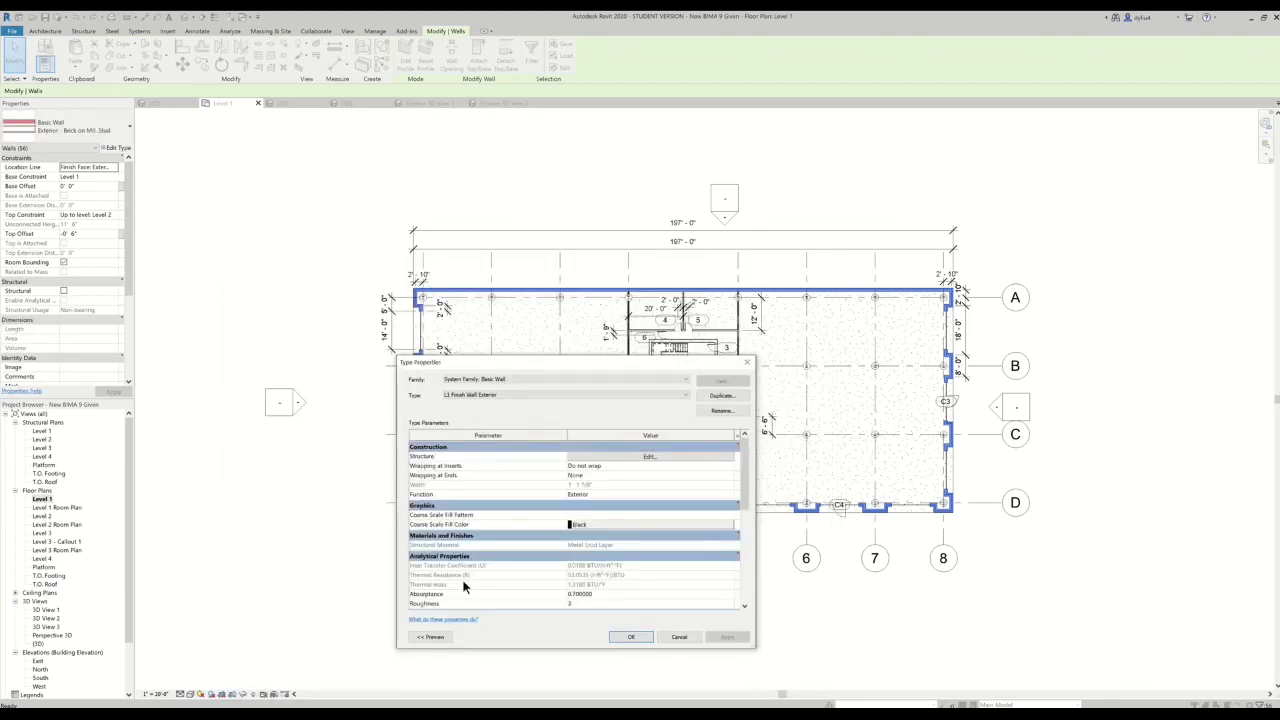
pyautogui.click(630, 640)
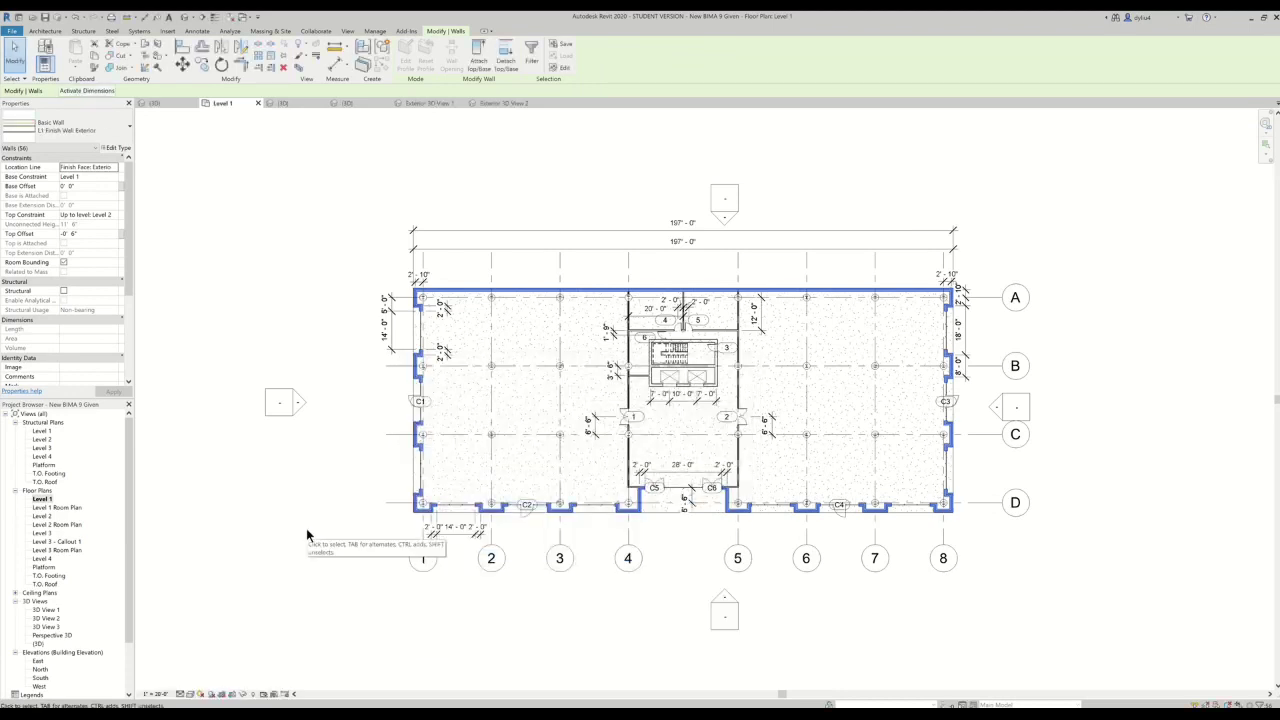
pyautogui.click(160, 108)
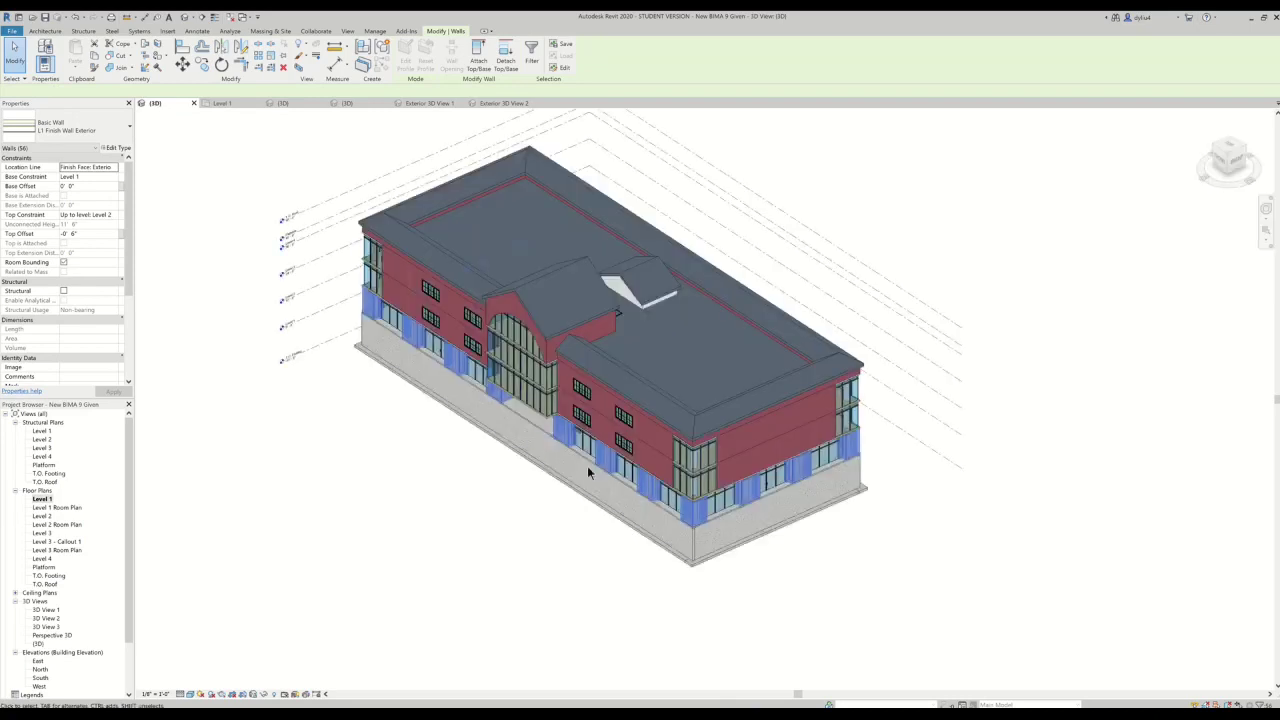
pyautogui.scroll(4, 546, 492)
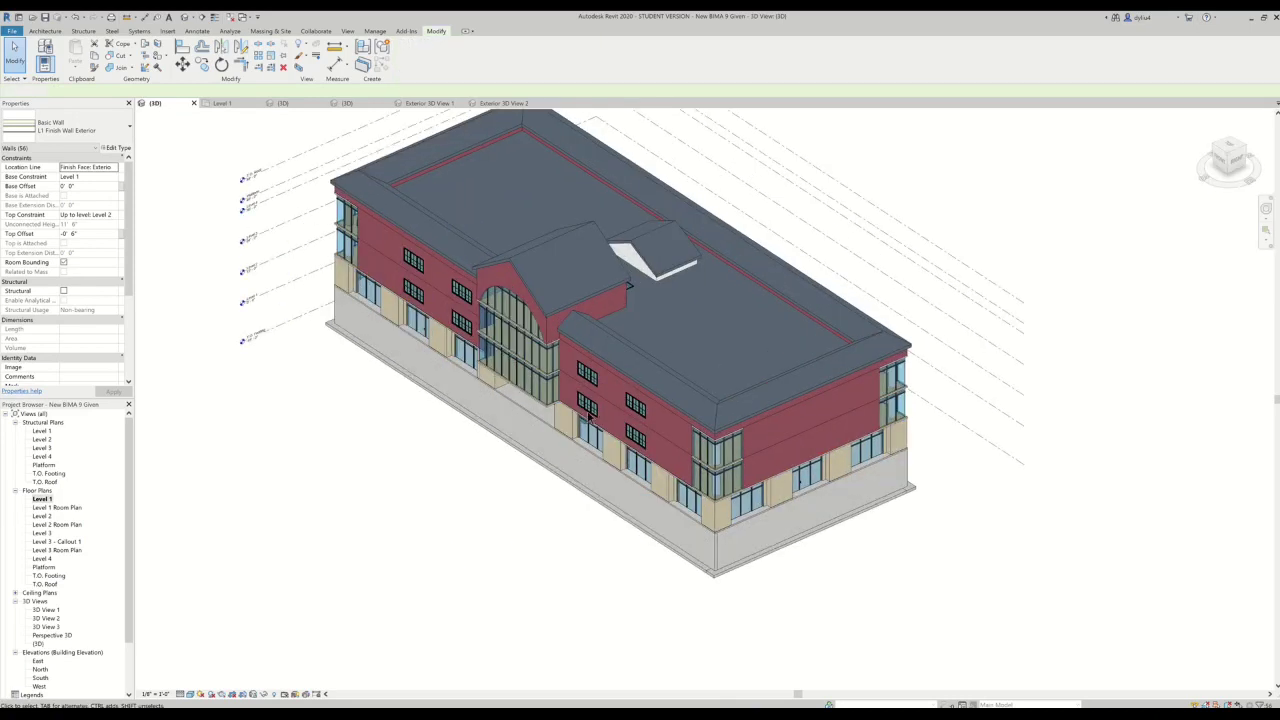
# Examine the wall types assigned to the brick walls on Levels 2 and 3.
pyautogui.click(707, 430)
pyautogui.moveTo(375, 517); pyautogui.dragTo(426, 571, button='middle')
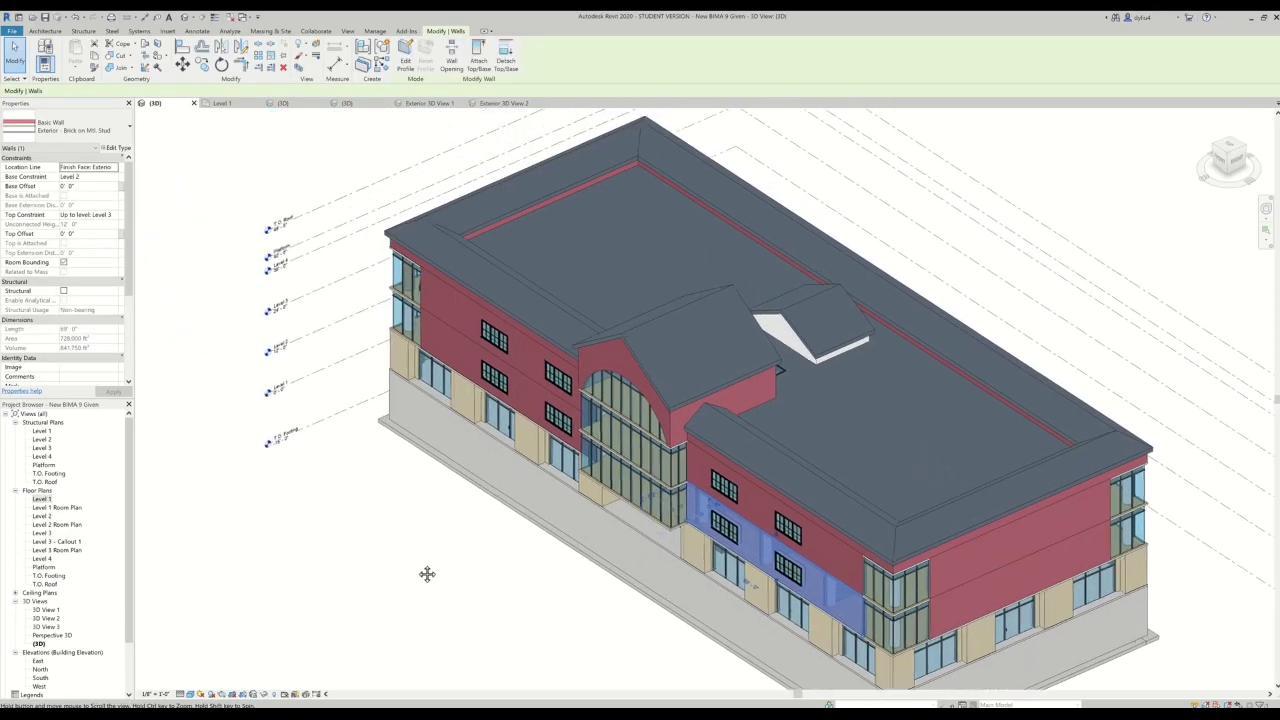
pyautogui.click(452, 325)
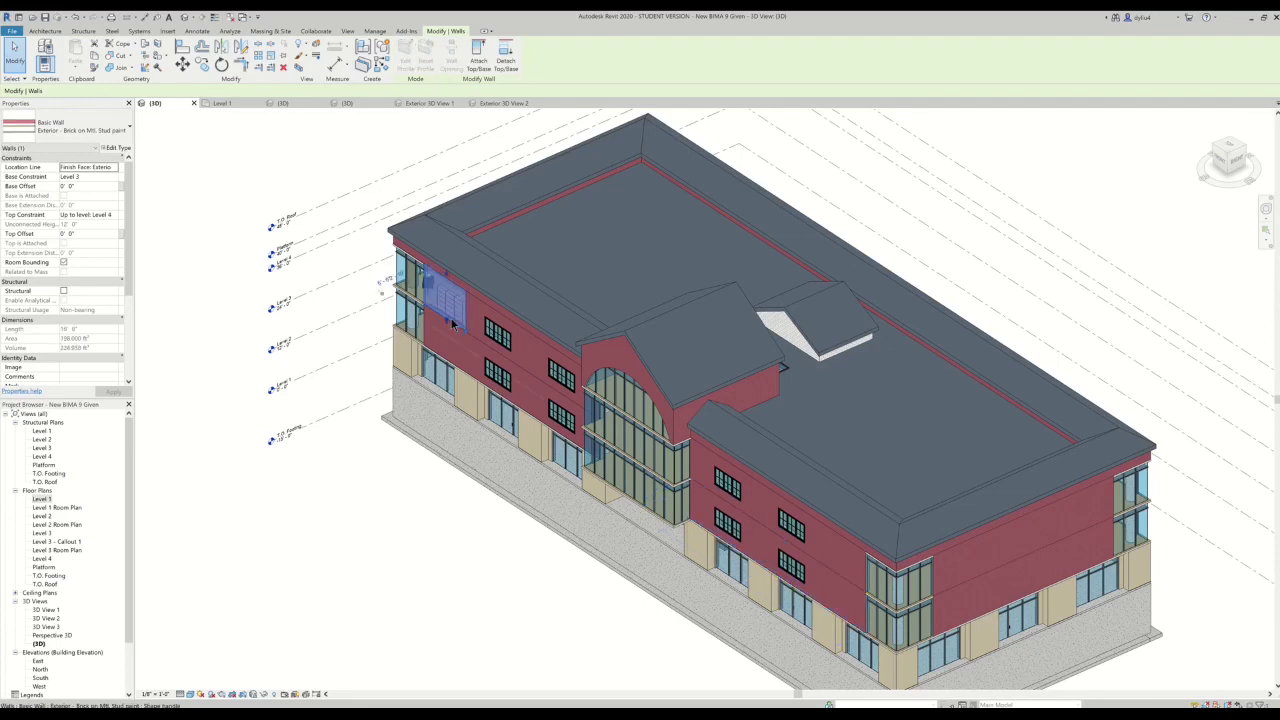
pyautogui.scroll(2, 436, 302)
pyautogui.scroll(1, 436, 301)
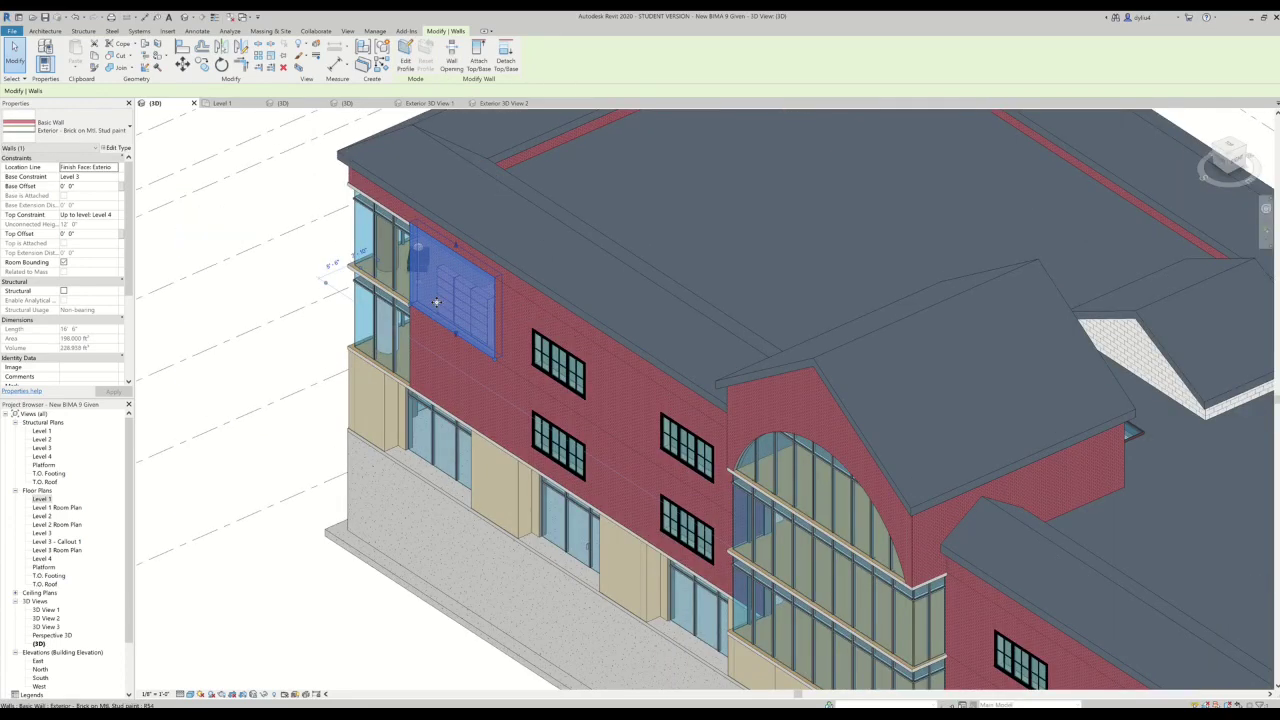
pyautogui.scroll(-3, 436, 301)
pyautogui.moveTo(409, 609); pyautogui.dragTo(266, 574, button='middle')
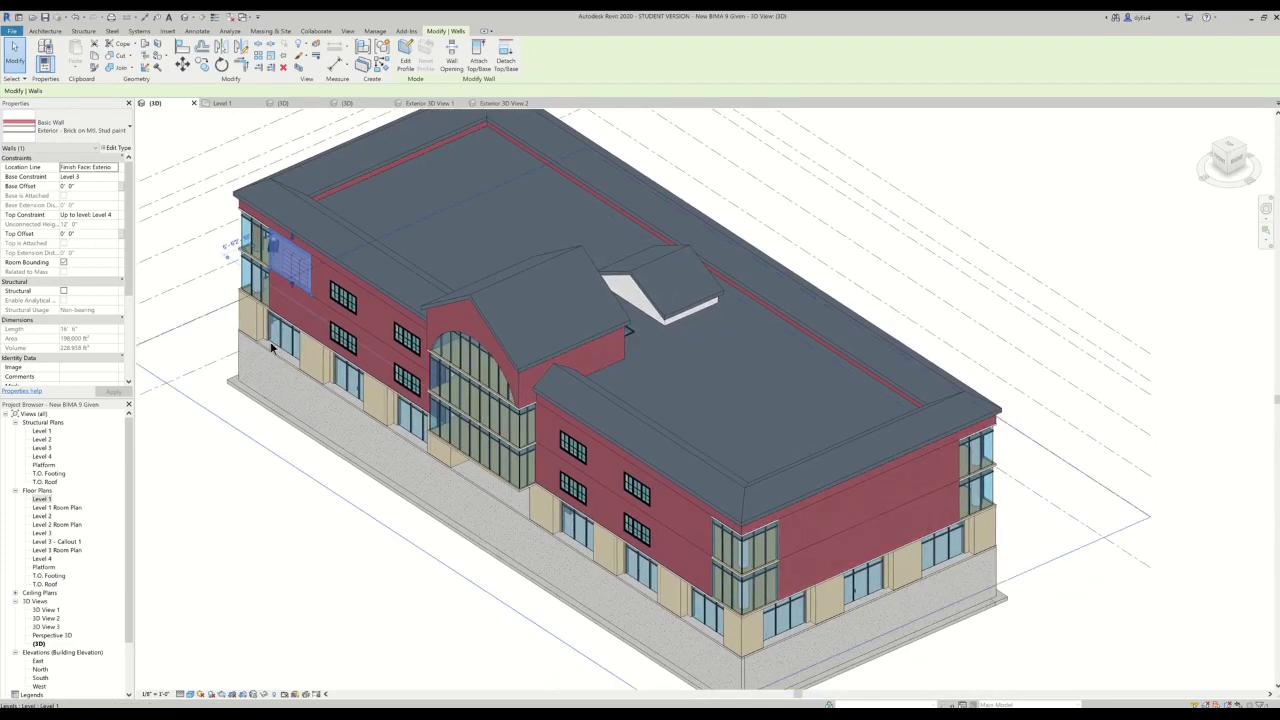
# Open the Brick, Common material of the outer finish layer in the Level 2 front wall's type.
pyautogui.click(592, 497)
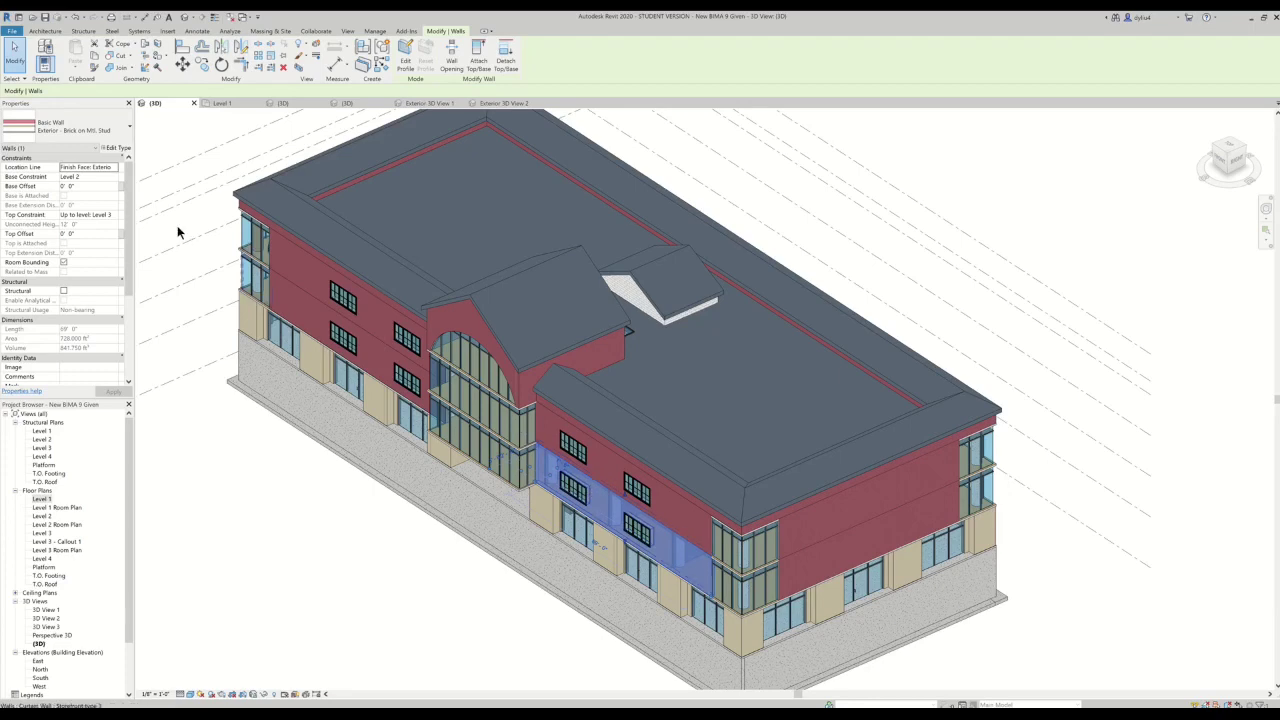
pyautogui.click(114, 150)
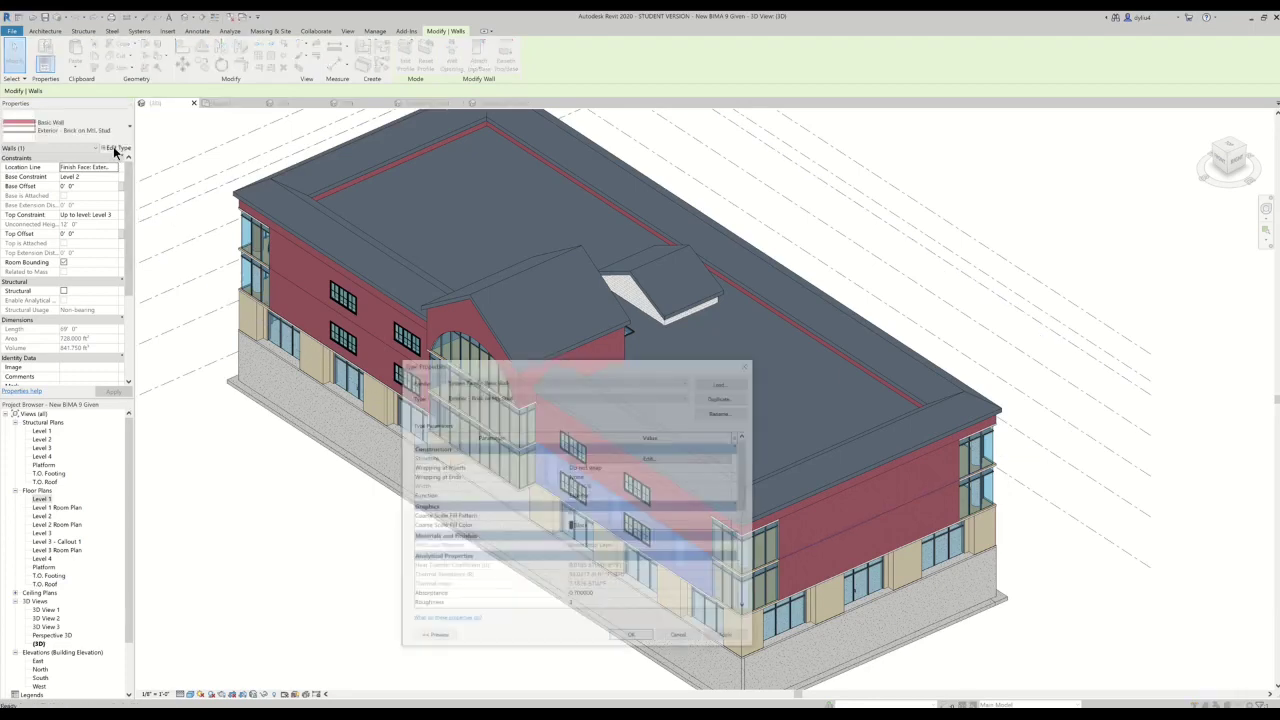
pyautogui.click(619, 455)
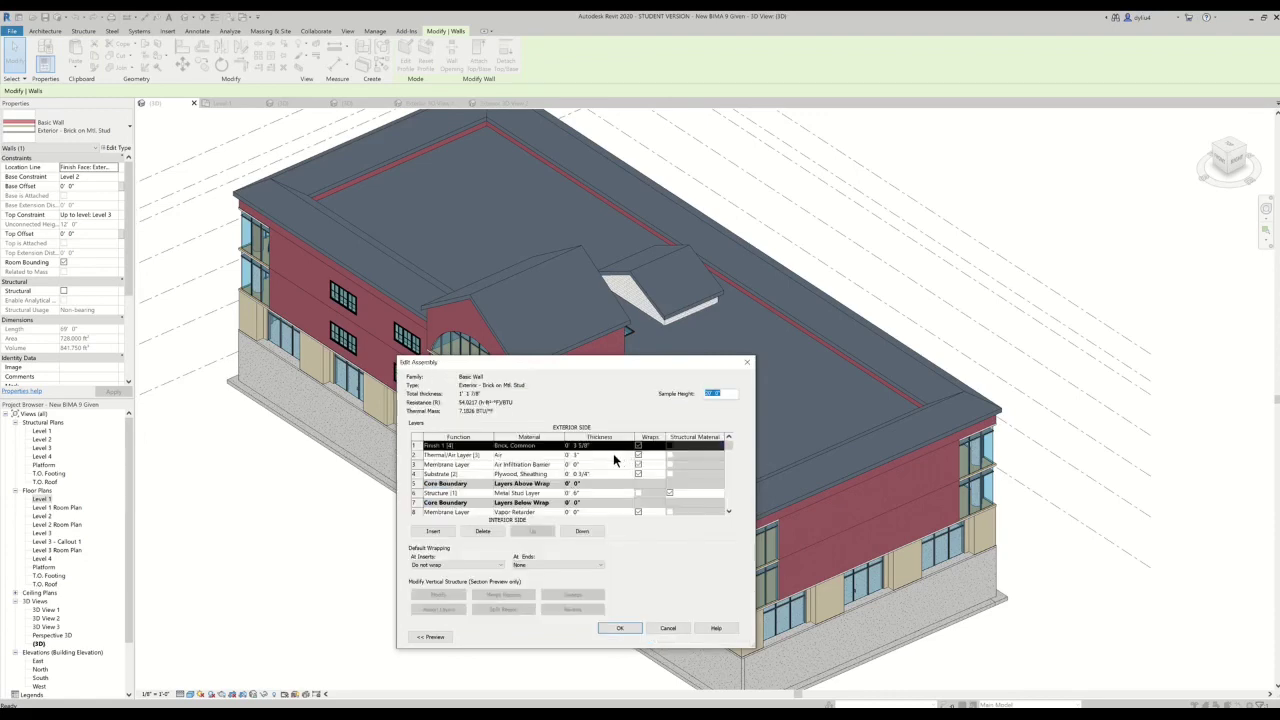
pyautogui.click(560, 446)
pyautogui.click(564, 446)
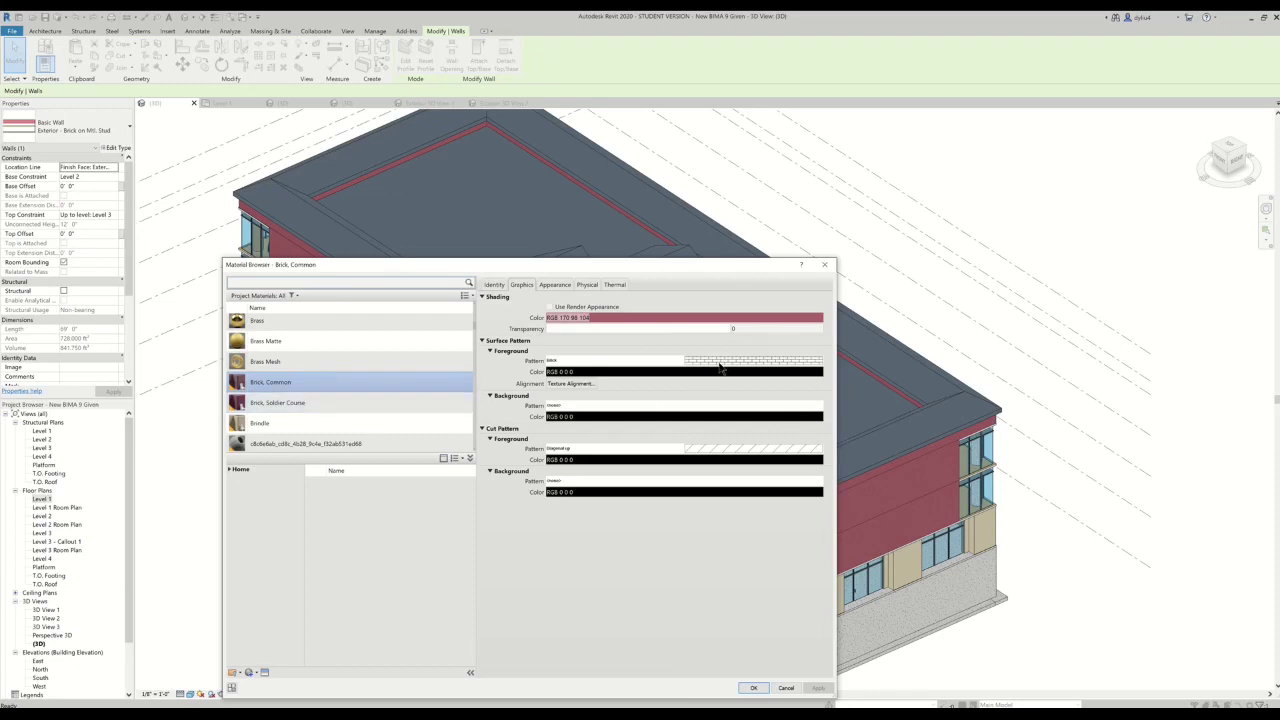
# Create a crosshatch model surface pattern named "Exterior Wall Pattern" with a 0° line angle for the brick material's foreground.
pyautogui.click(634, 362)
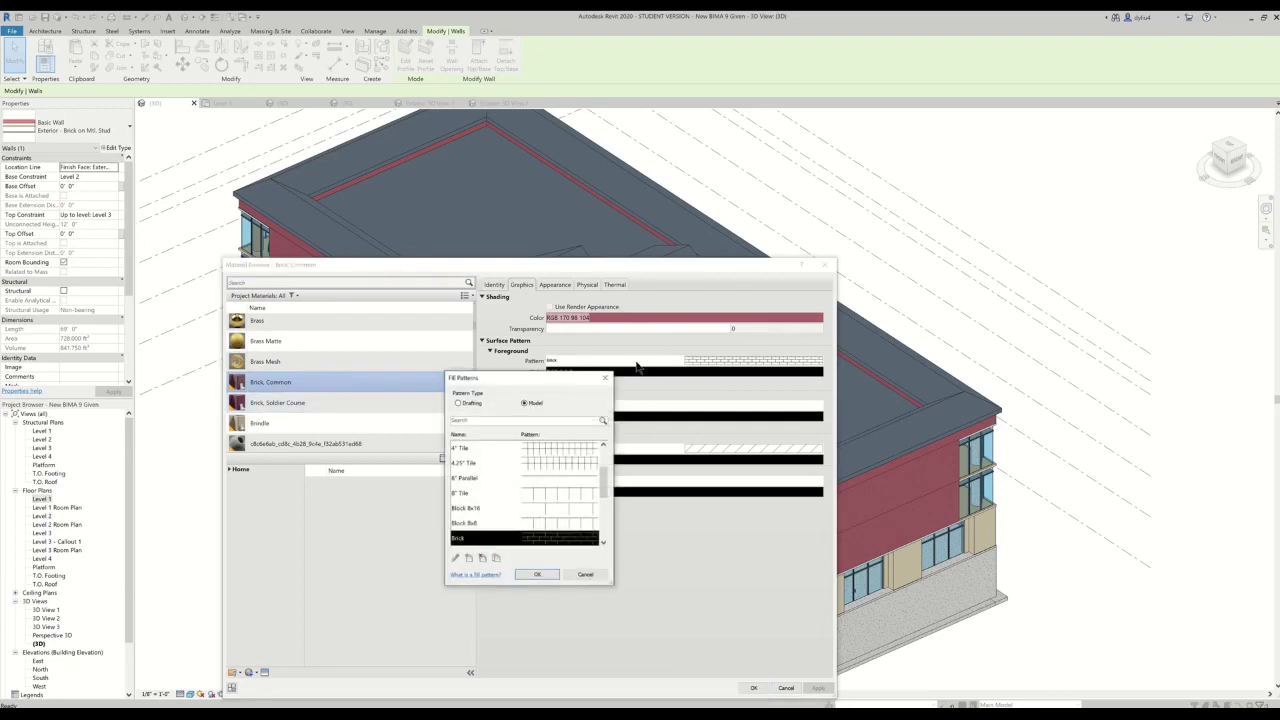
pyautogui.click(468, 558)
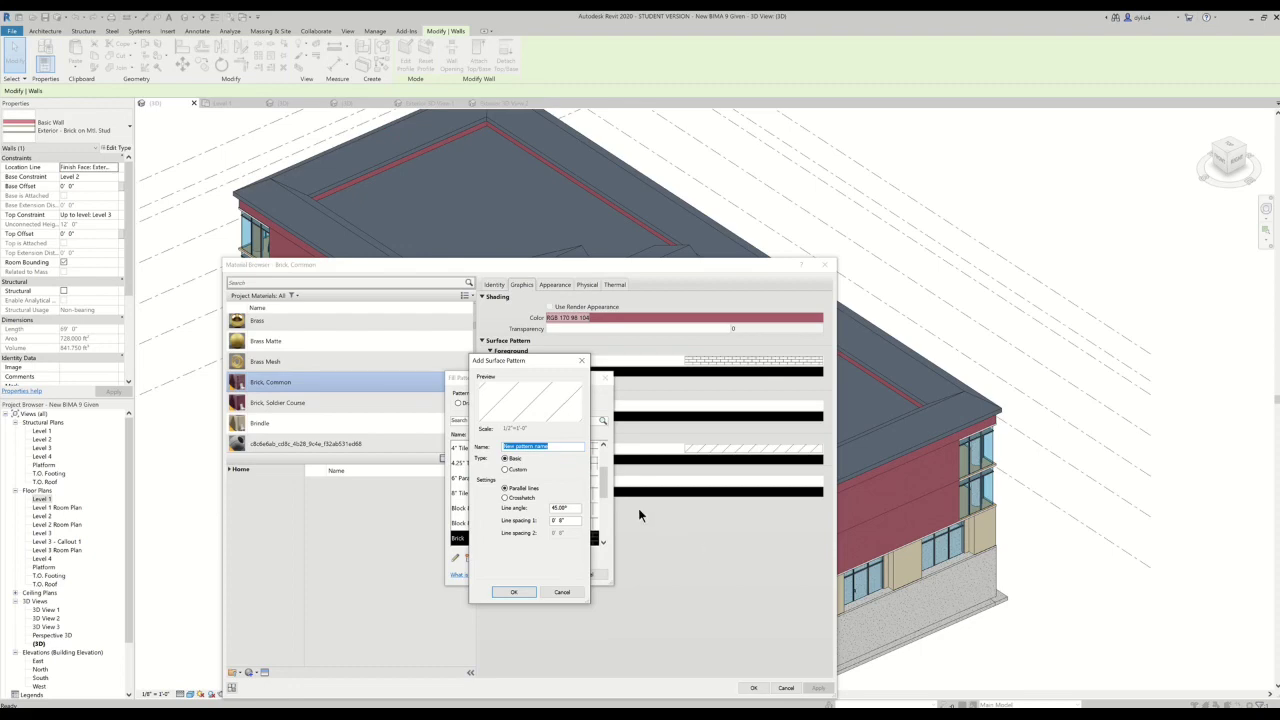
pyautogui.write('Brick P')
pyautogui.click(505, 498)
pyautogui.moveTo(568, 508); pyautogui.dragTo(548, 508)
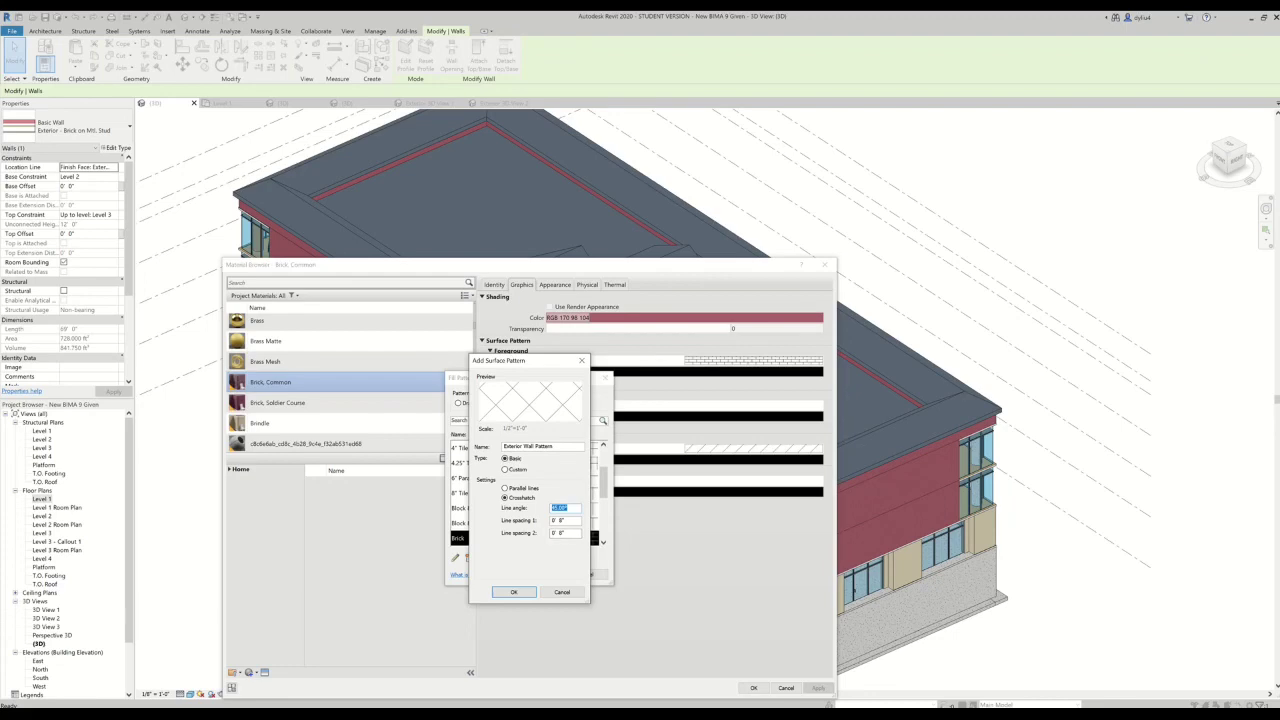
pyautogui.press('Return')
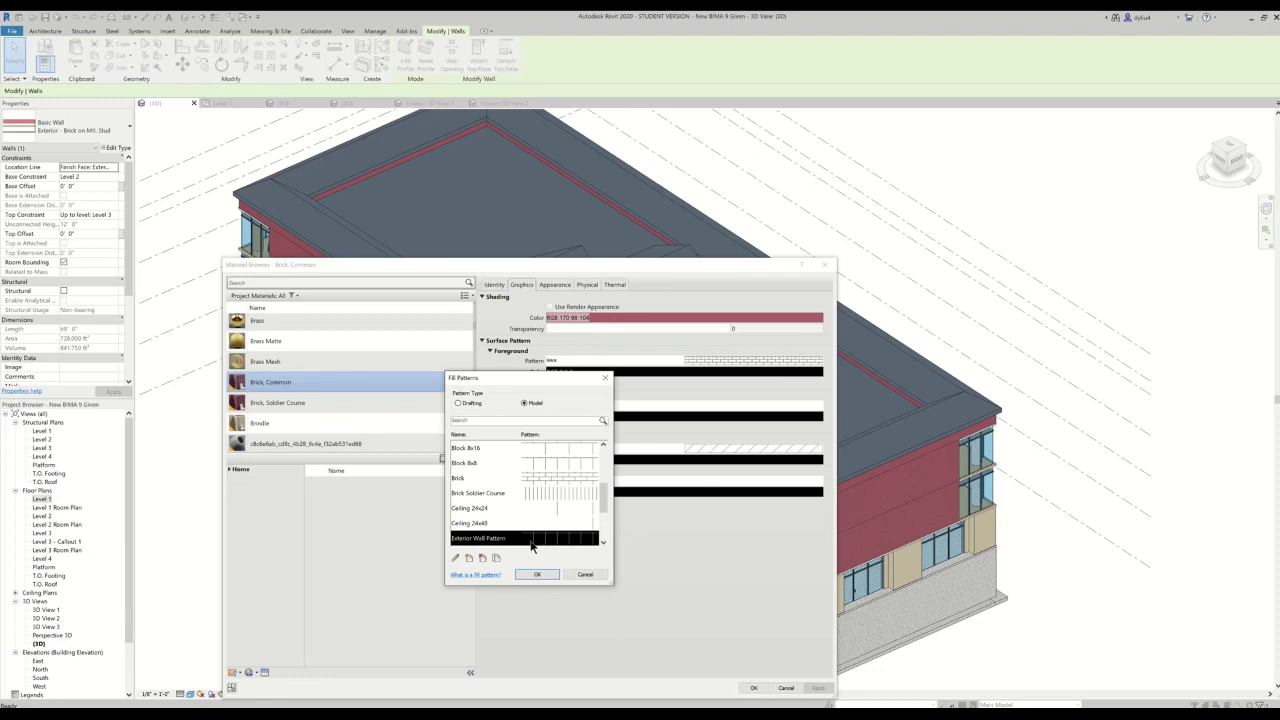
# Set both line spacings of the Exterior Wall Pattern to 6.
pyautogui.scroll(-2, 531, 545)
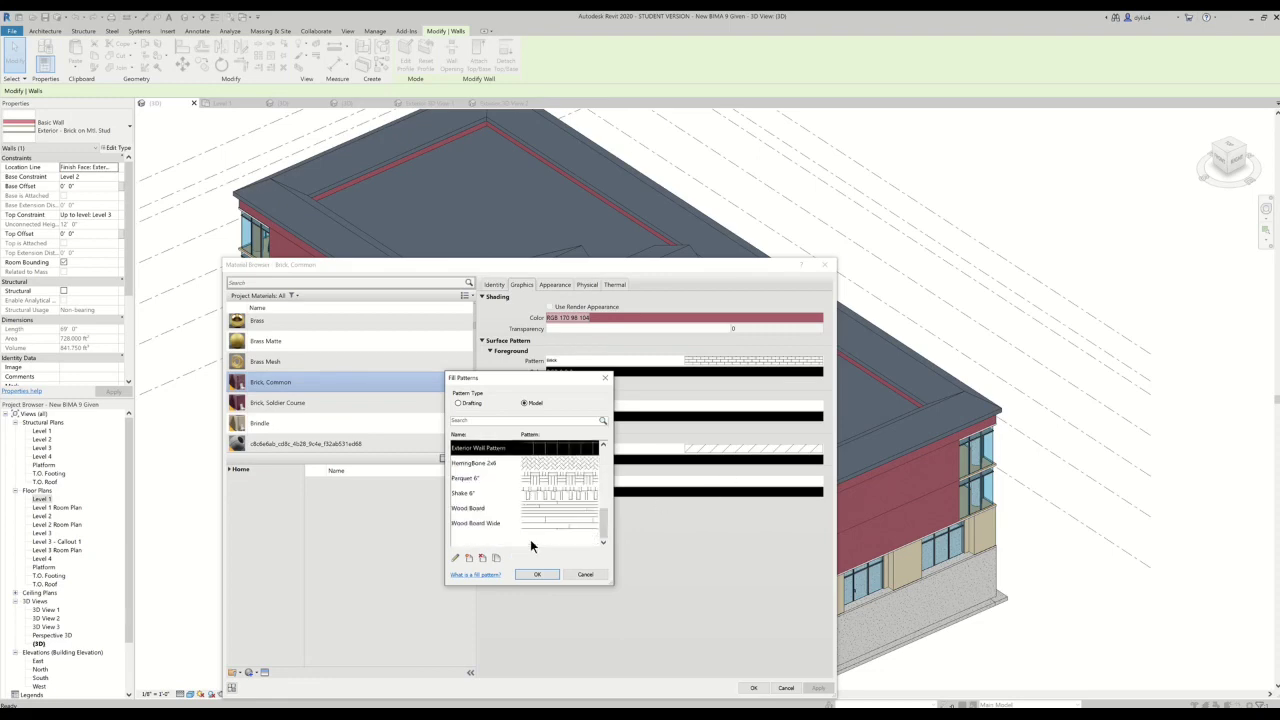
pyautogui.click(462, 559)
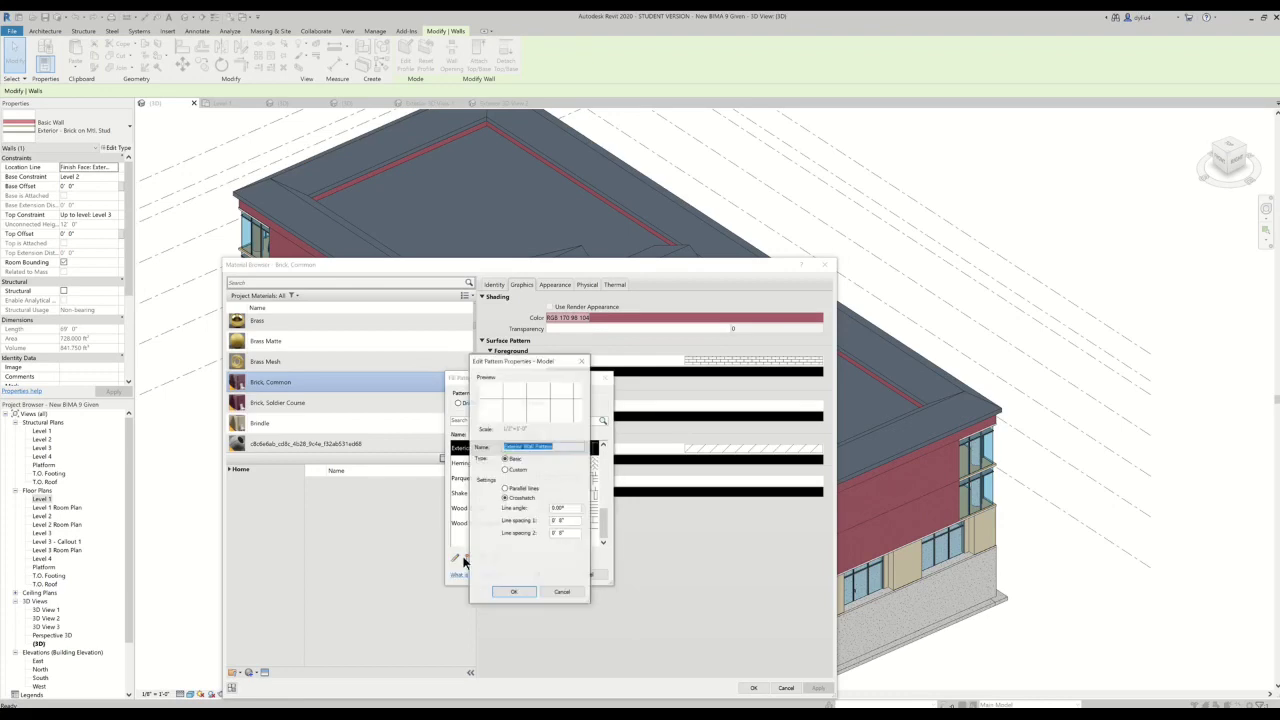
pyautogui.moveTo(566, 520); pyautogui.dragTo(531, 524)
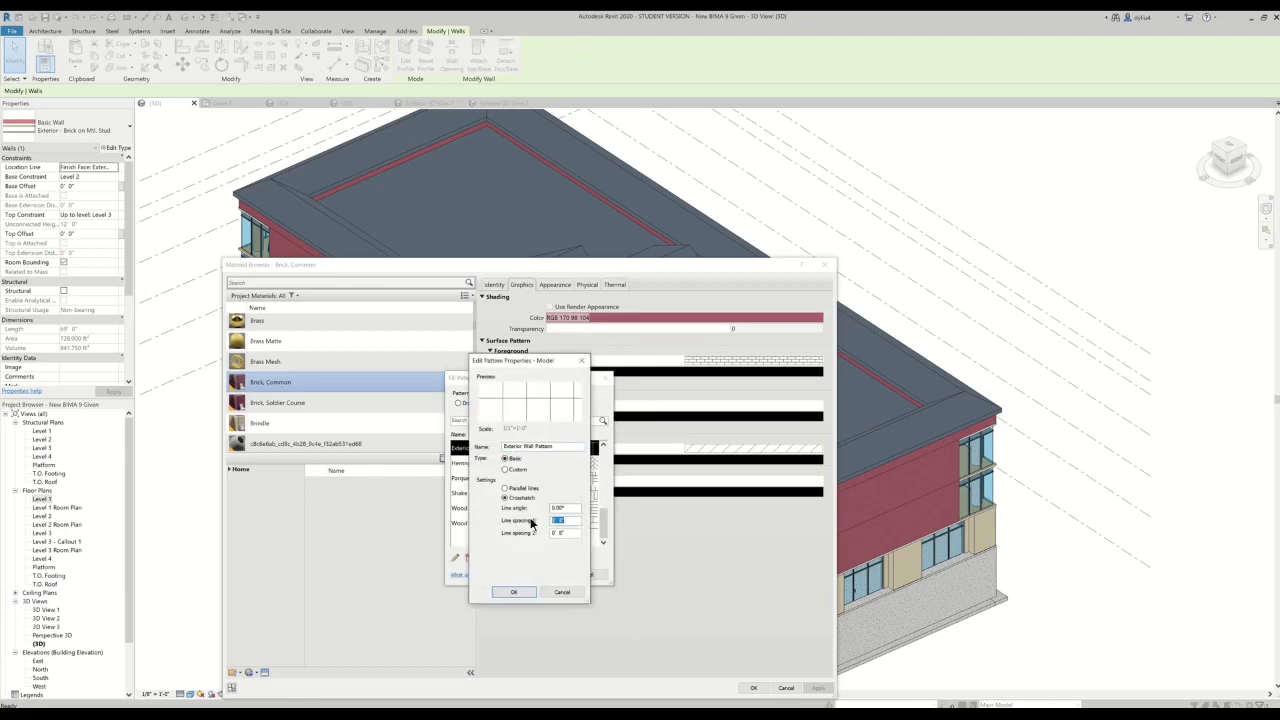
pyautogui.write('6')
pyautogui.moveTo(569, 536); pyautogui.dragTo(536, 535)
pyautogui.write('6')
pyautogui.click(508, 593)
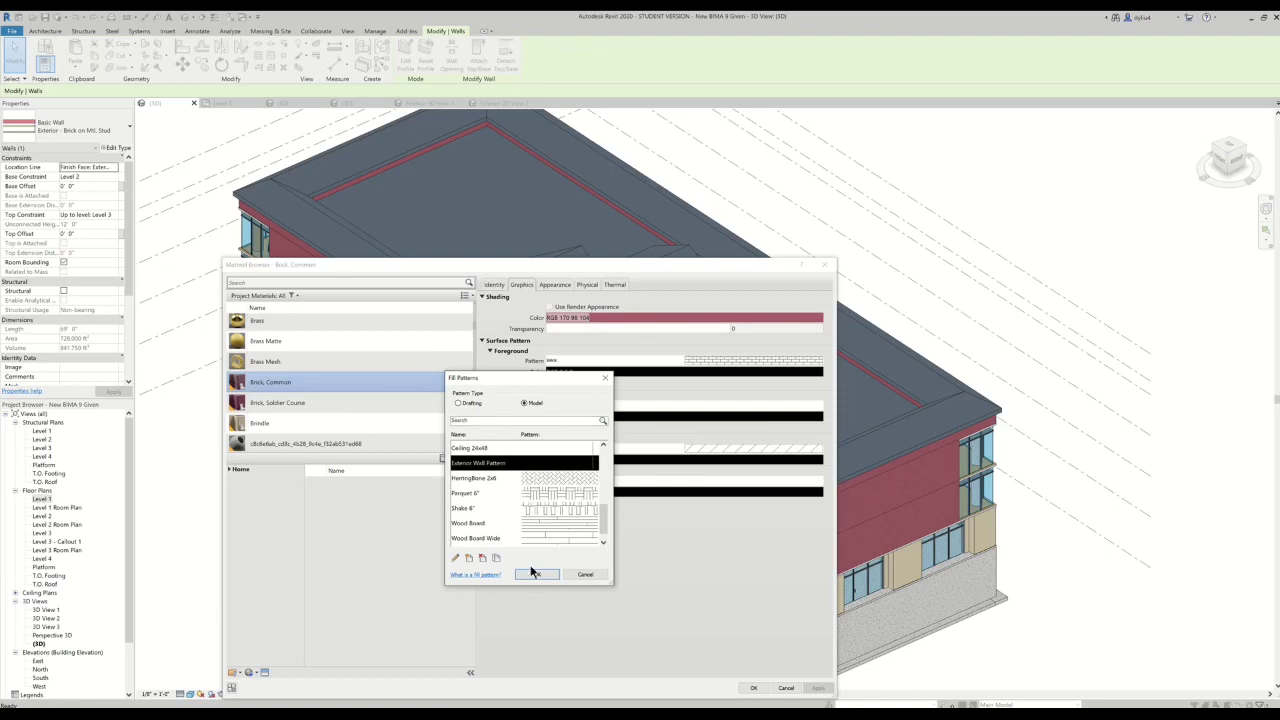
# Assign Exterior Wall Pattern as the foreground surface pattern of Brick, Common, accept the wall type changes and inspect the building in 3D.
pyautogui.click(537, 576)
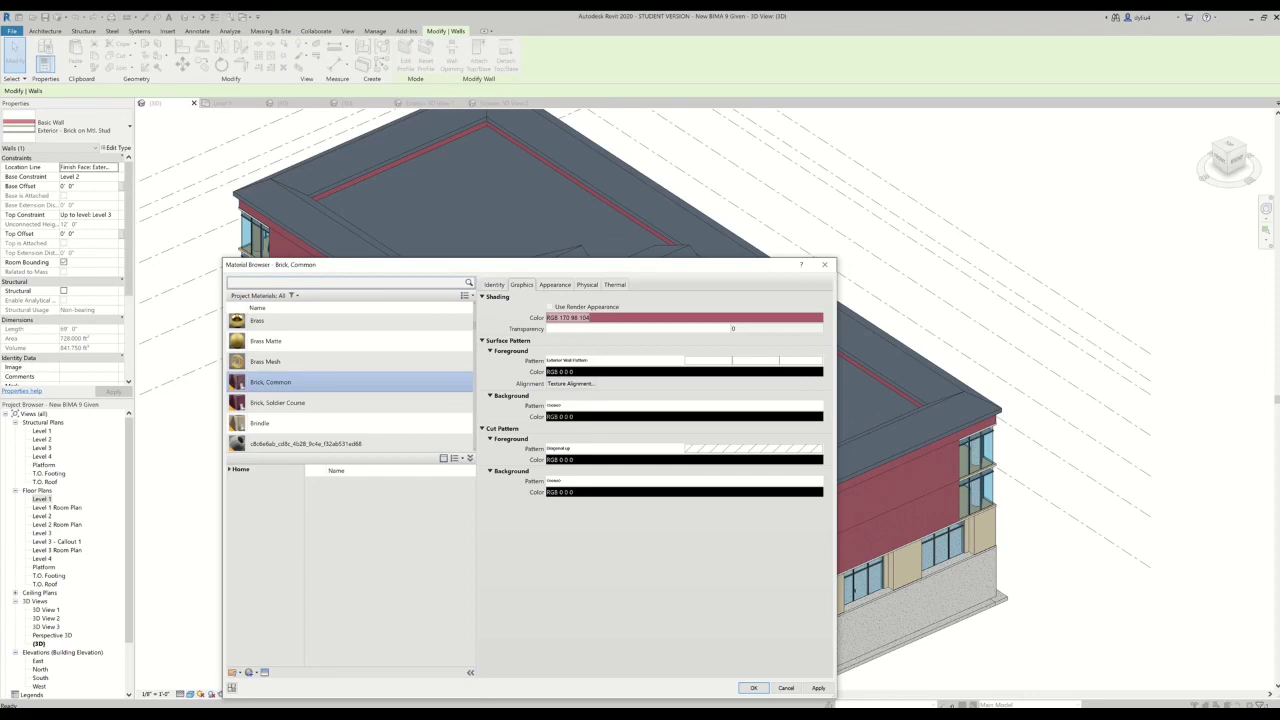
pyautogui.click(756, 688)
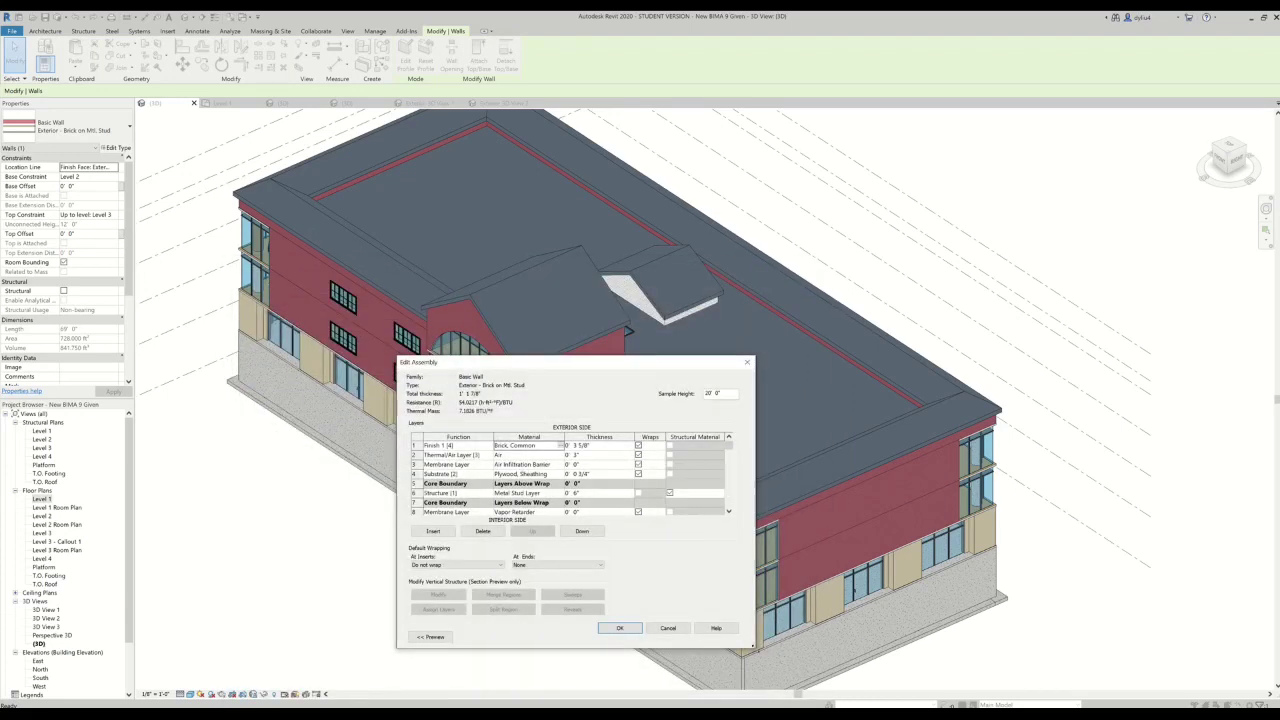
pyautogui.click(618, 630)
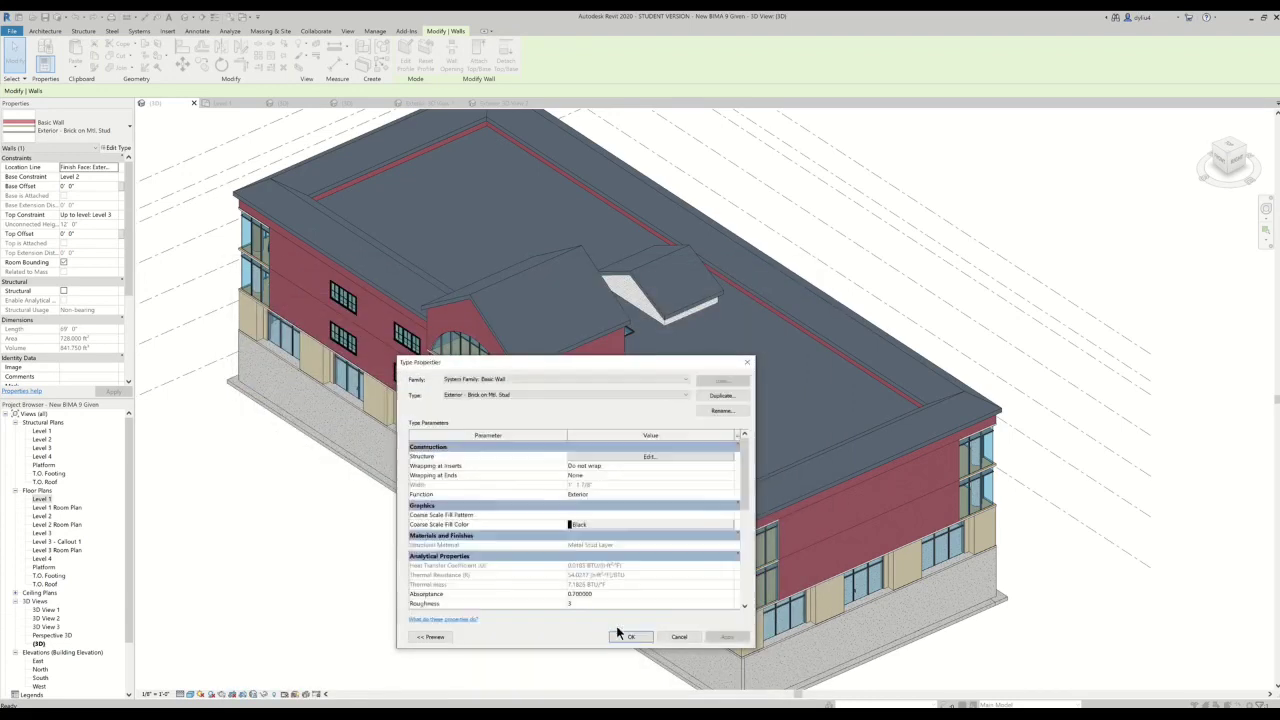
pyautogui.click(627, 637)
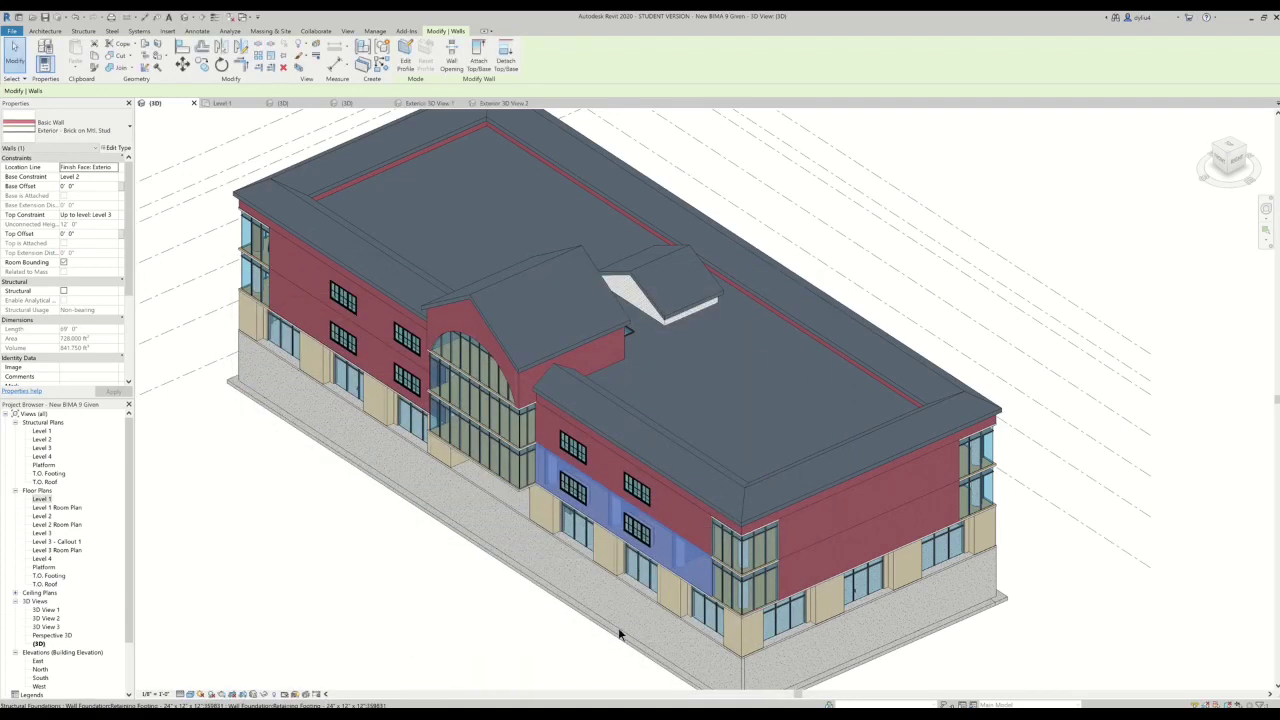
pyautogui.click(431, 602)
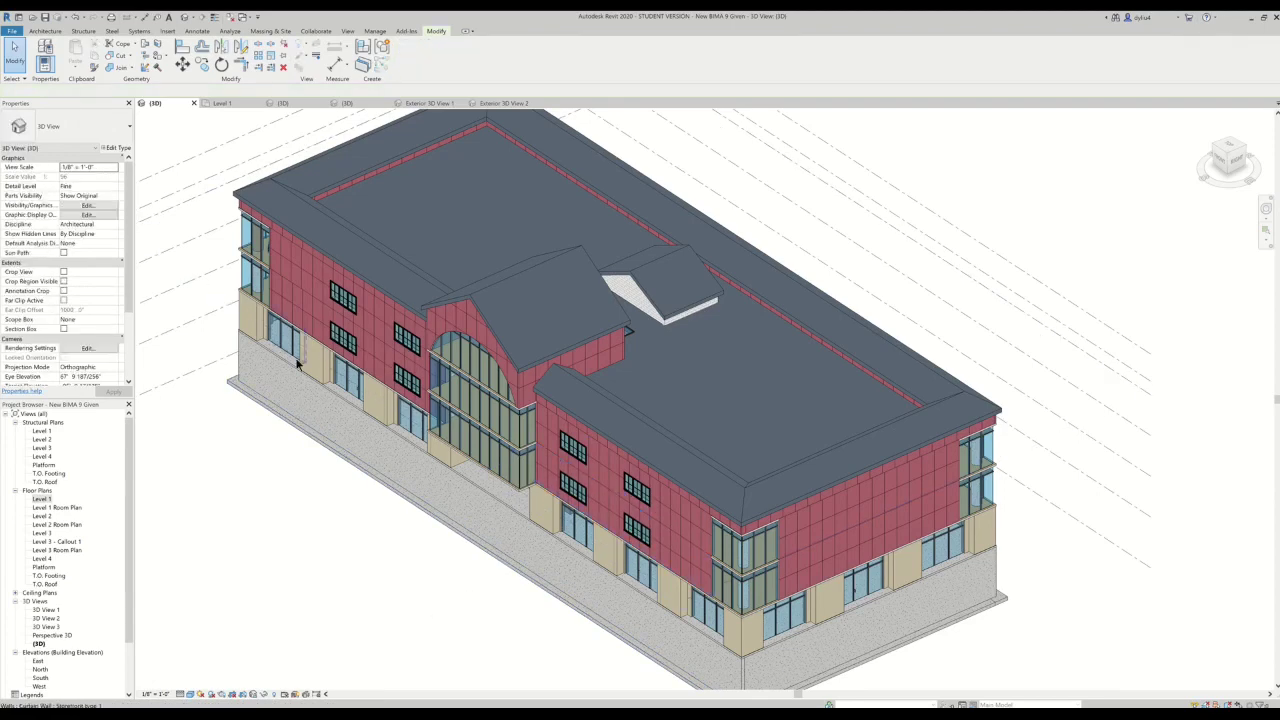
pyautogui.scroll(-5, 297, 316)
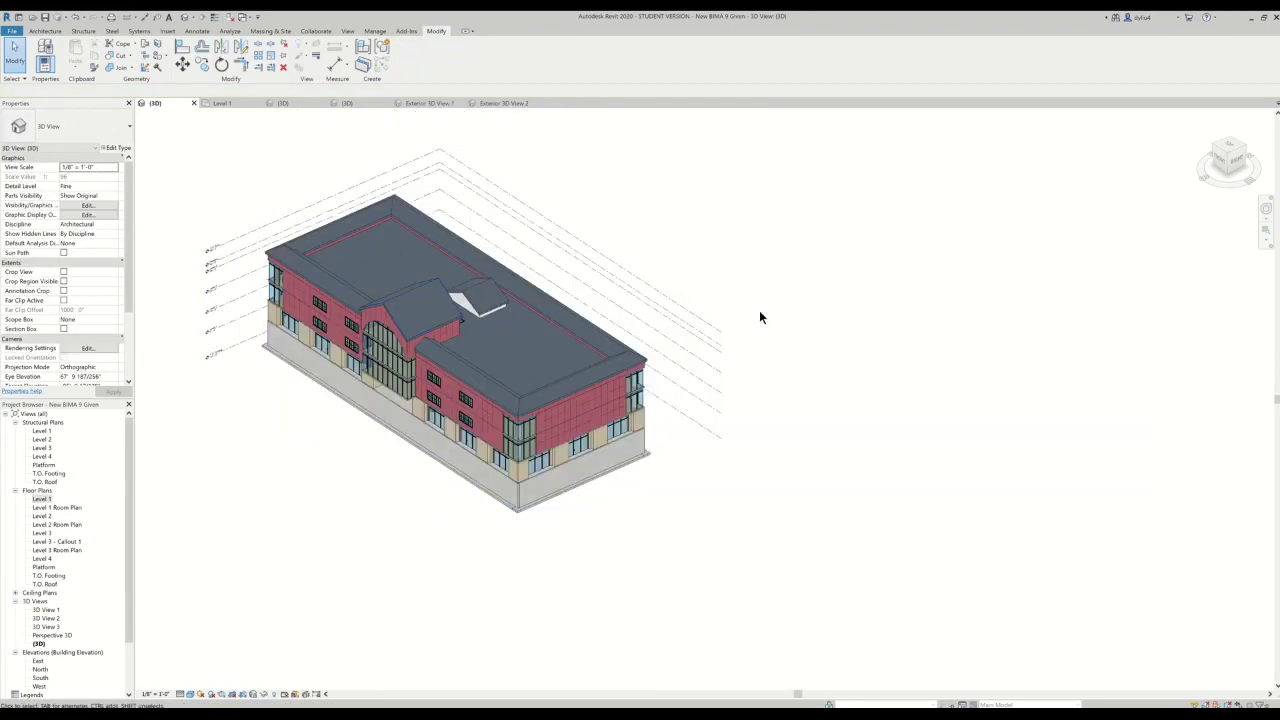
pyautogui.moveTo(799, 411); pyautogui.dragTo(943, 441, button='middle')
pyautogui.scroll(1, 400, 315)
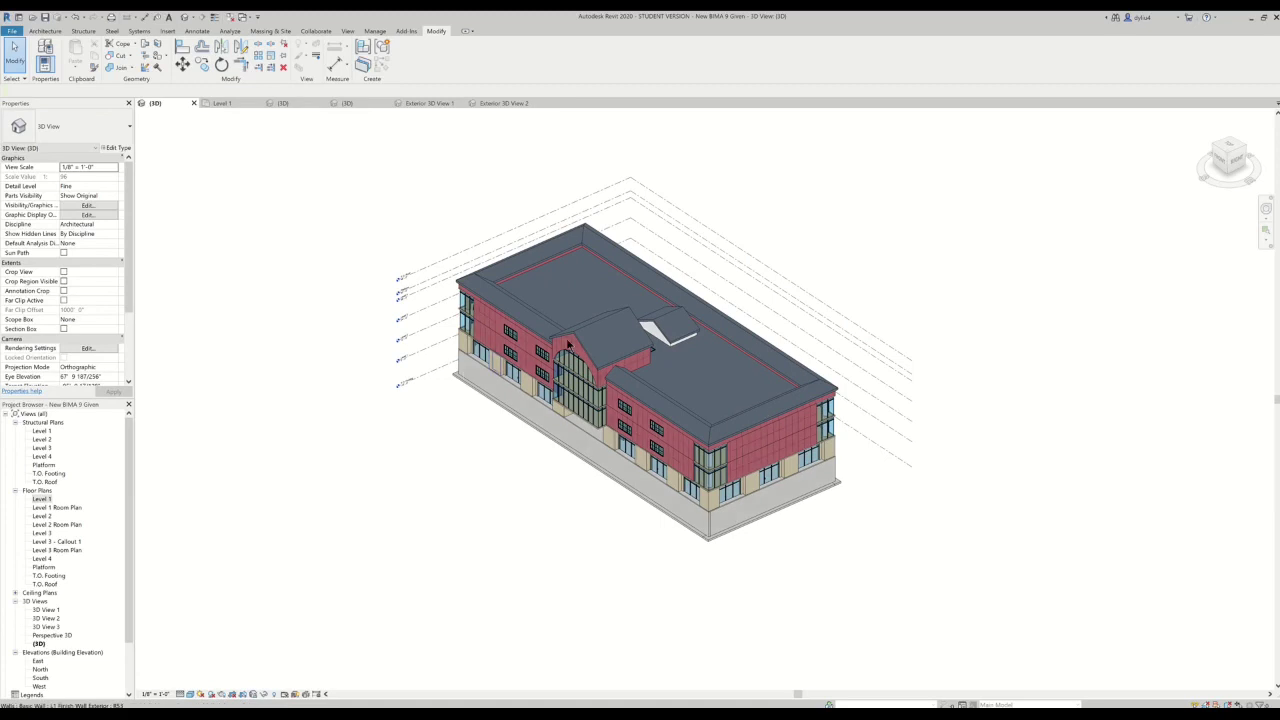
pyautogui.scroll(3, 400, 315)
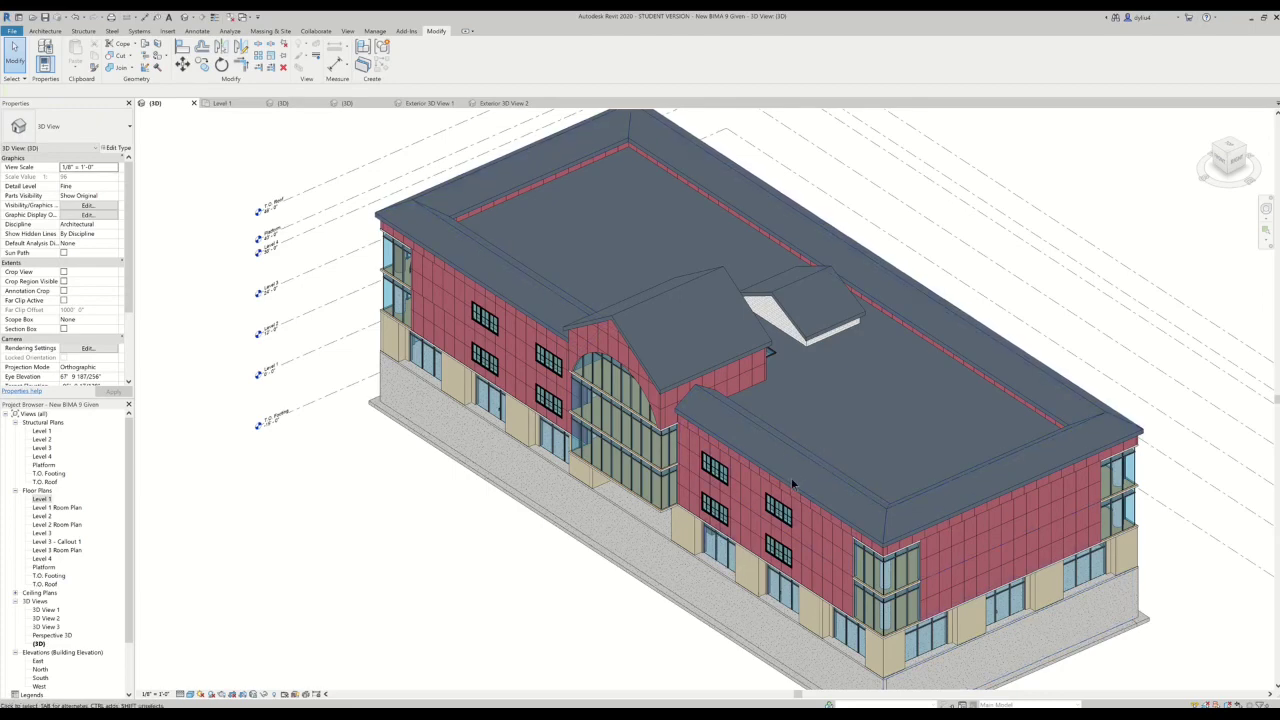
# Insert a new layer into the structure of the sloped perimeter roof's Generic - 12" type.
pyautogui.click(785, 452)
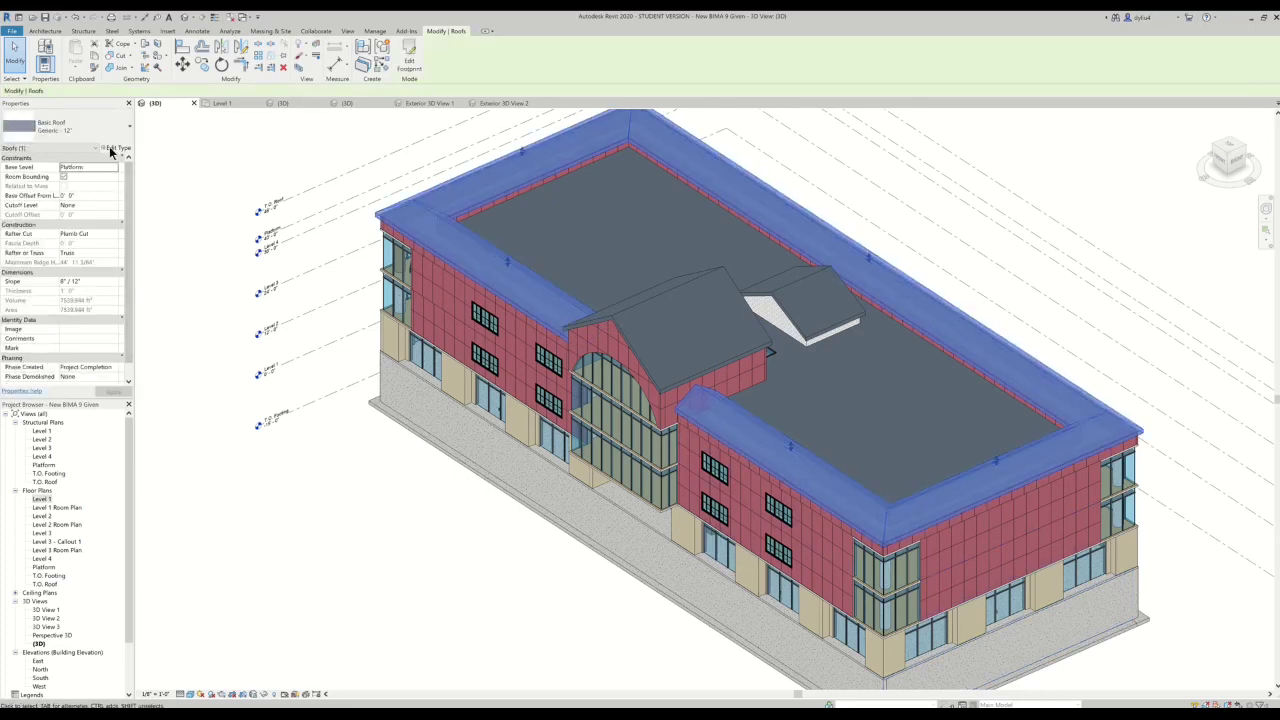
pyautogui.click(115, 148)
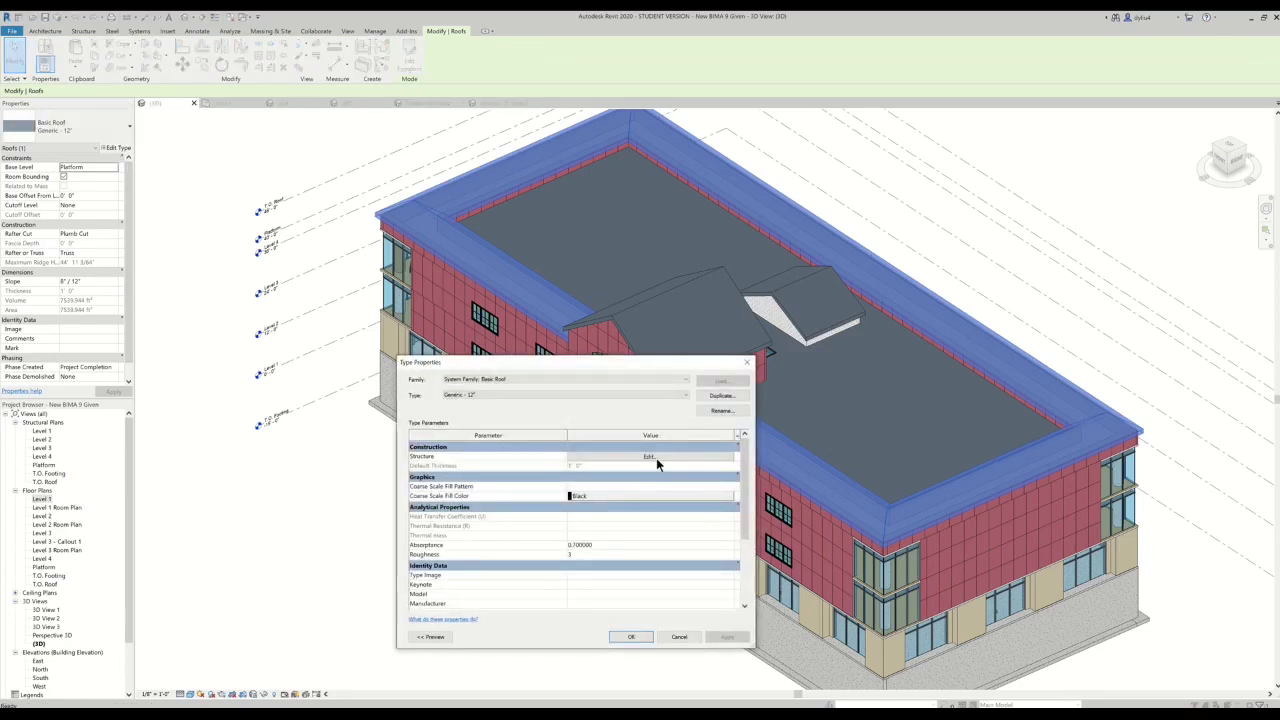
pyautogui.click(657, 461)
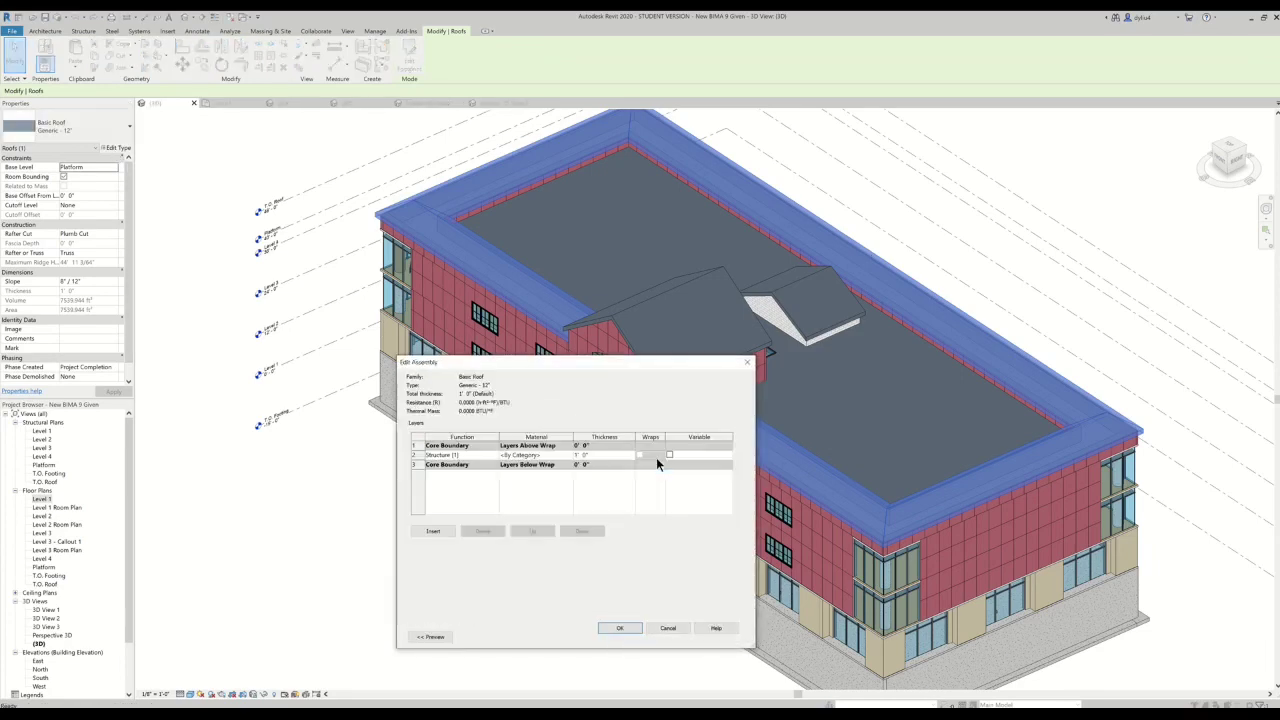
pyautogui.click(438, 531)
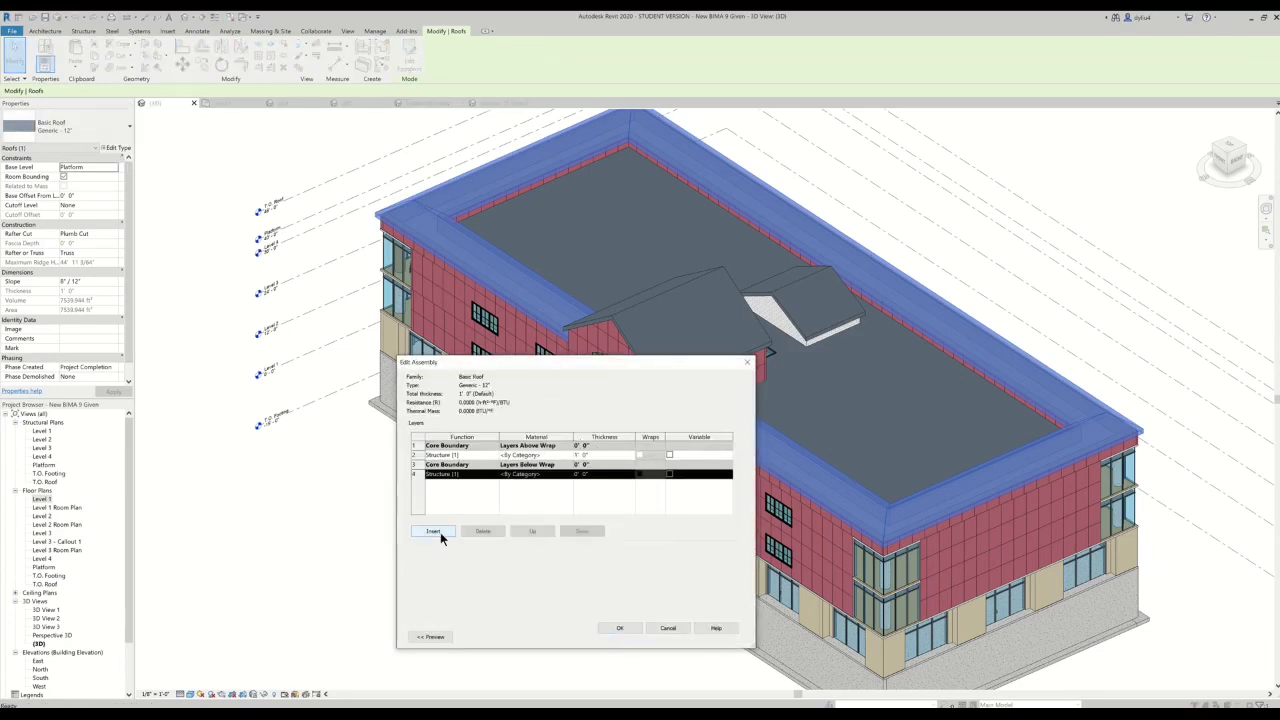
# Move the new roof layer to the top of the assembly, above the upper core boundary.
pyautogui.click(561, 474)
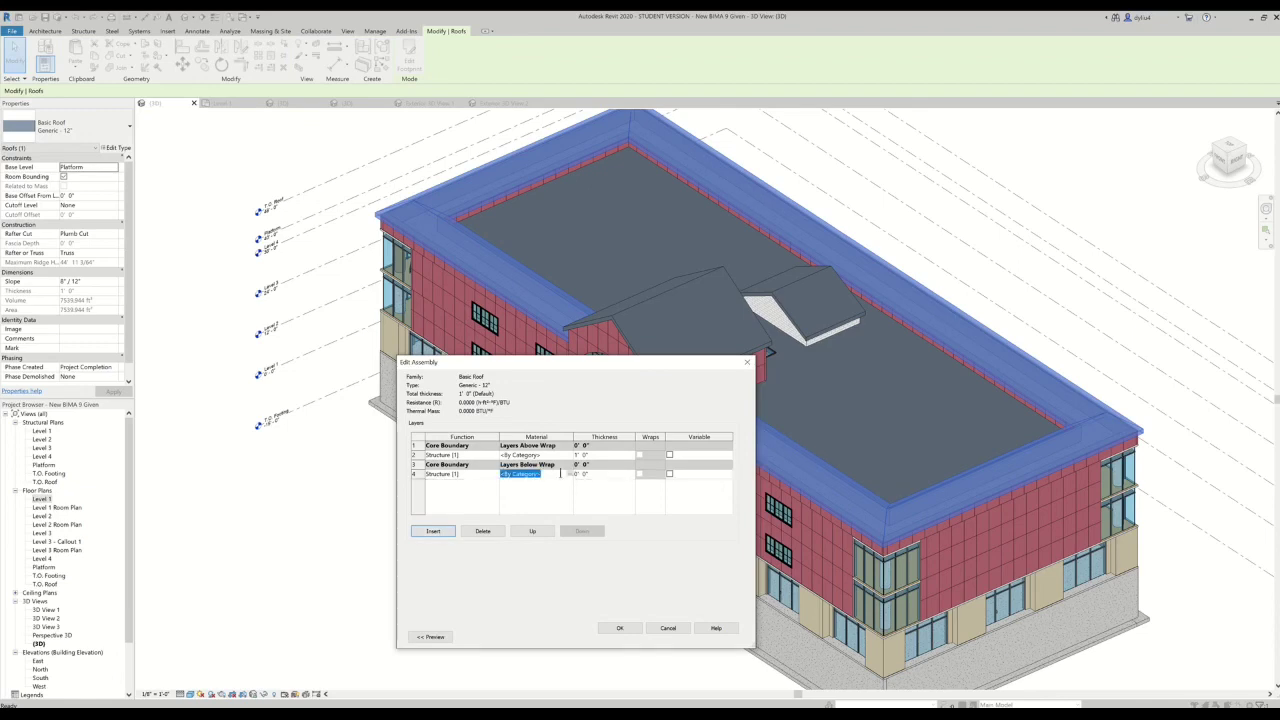
pyautogui.click(460, 476)
pyautogui.press('Tab')
pyautogui.click(414, 474)
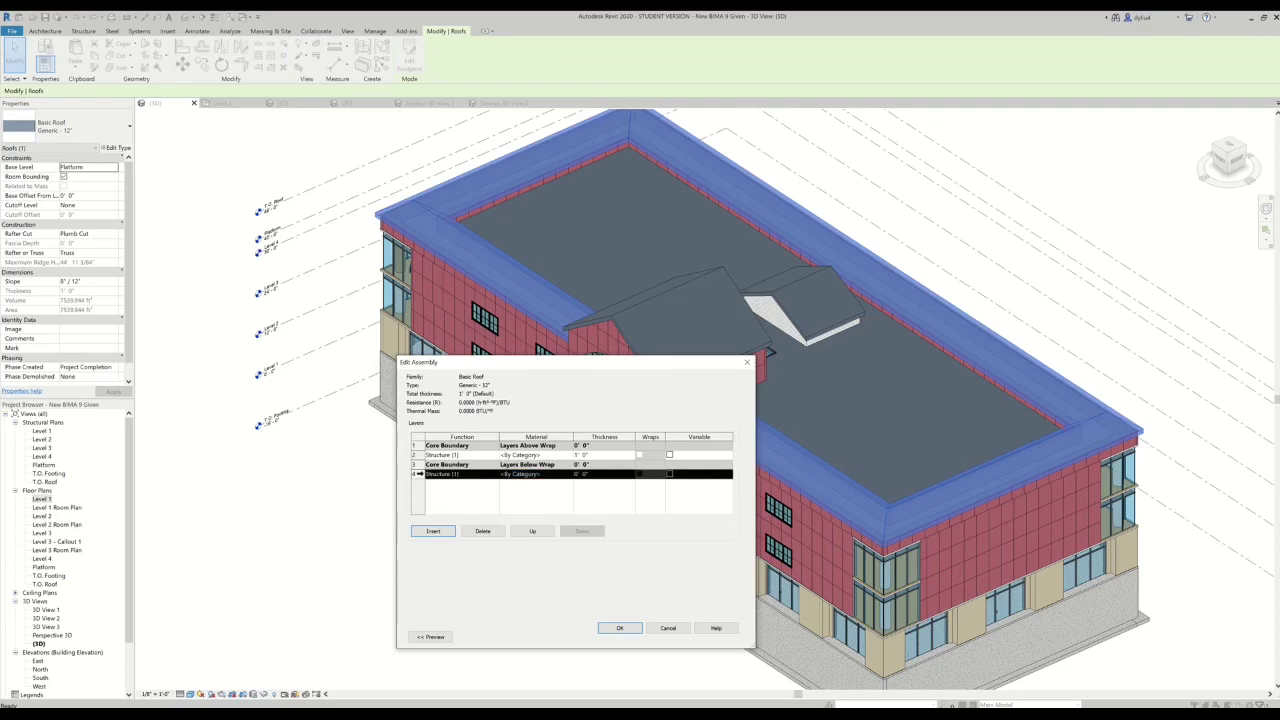
pyautogui.click(527, 531)
pyautogui.click(527, 531)
pyautogui.click(526, 531)
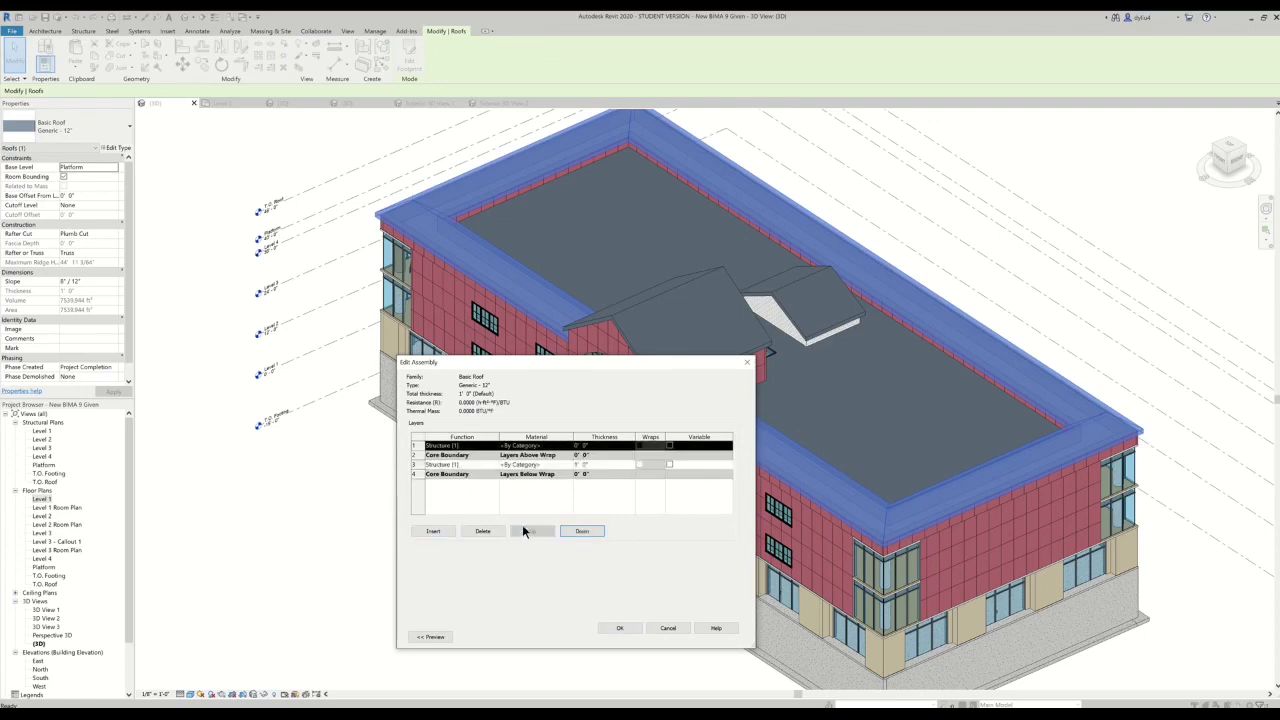
# Assign the Asphalt Shingle material to the new top layer of the roof assembly.
pyautogui.click(570, 446)
pyautogui.click(569, 445)
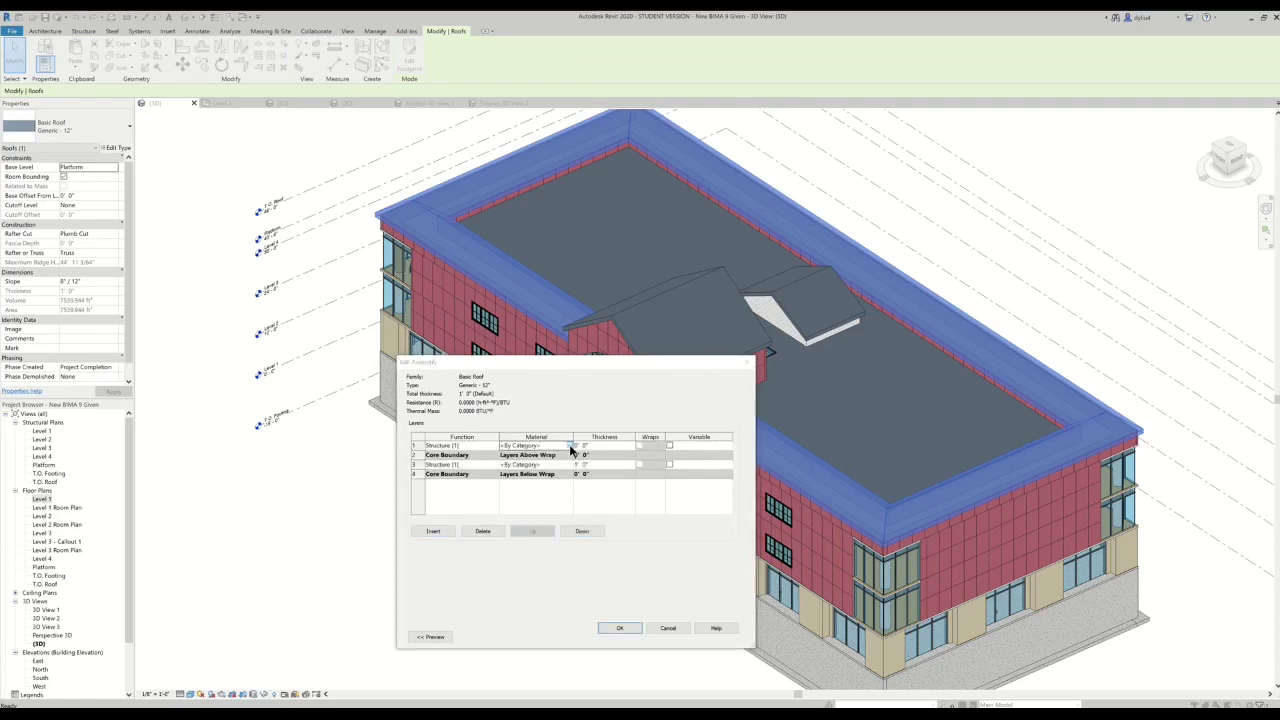
pyautogui.scroll(6, 380, 340)
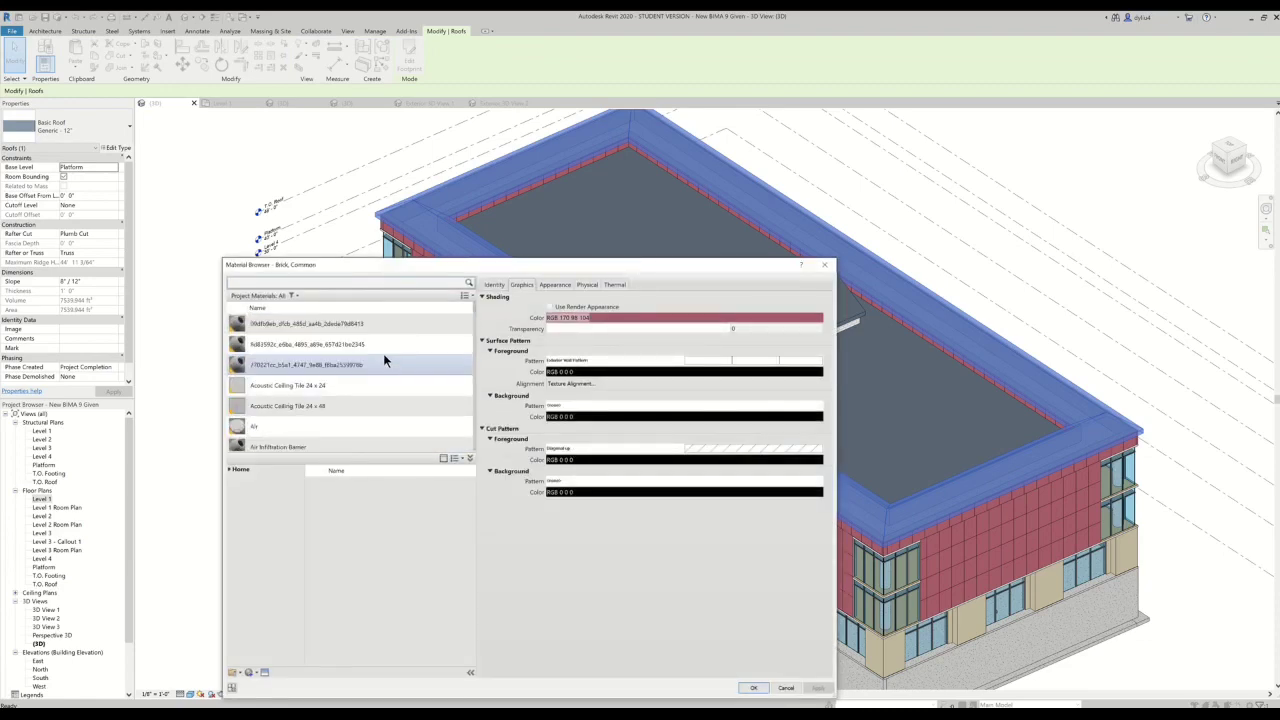
pyautogui.scroll(-4, 355, 390)
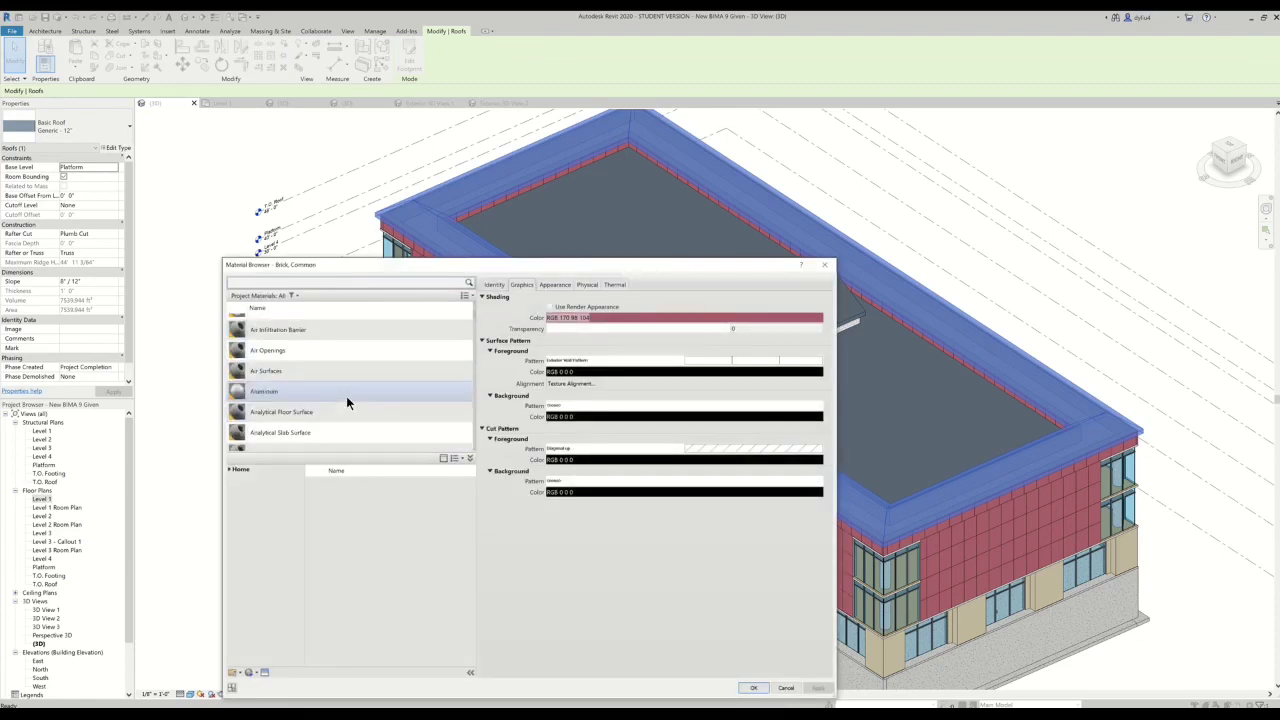
pyautogui.scroll(-5, 340, 404)
pyautogui.scroll(2, 311, 365)
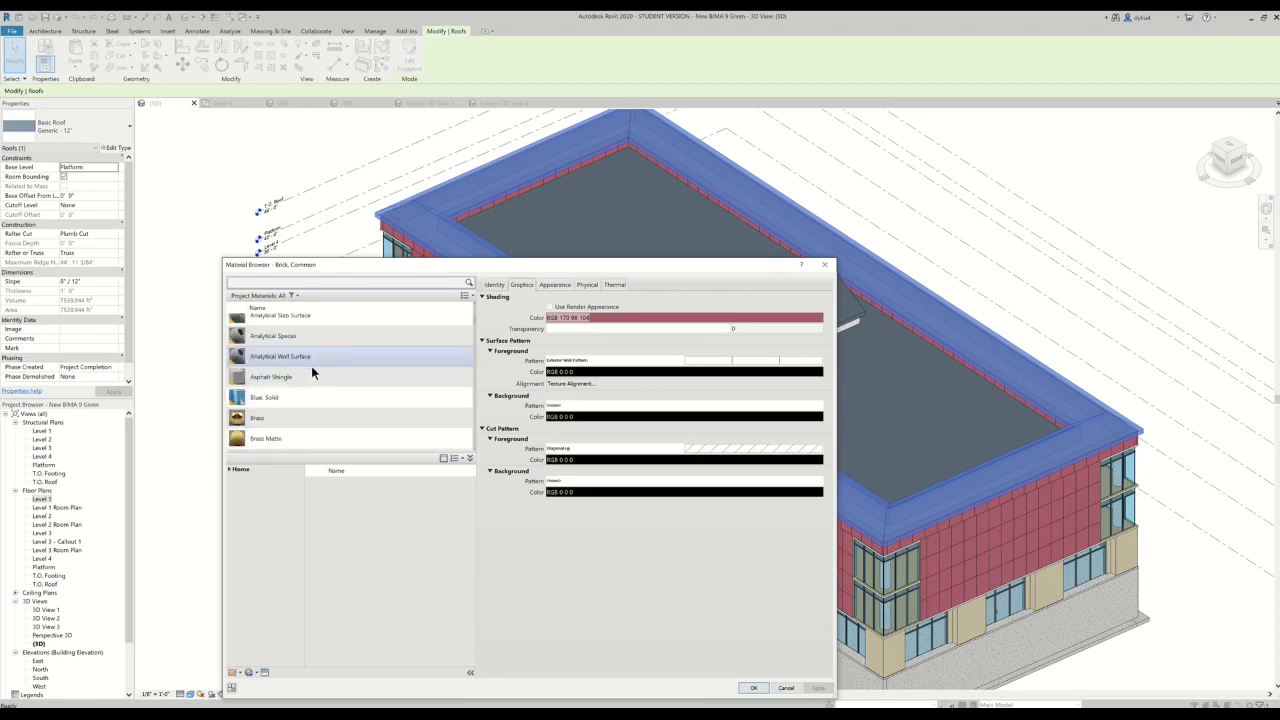
pyautogui.click(299, 382)
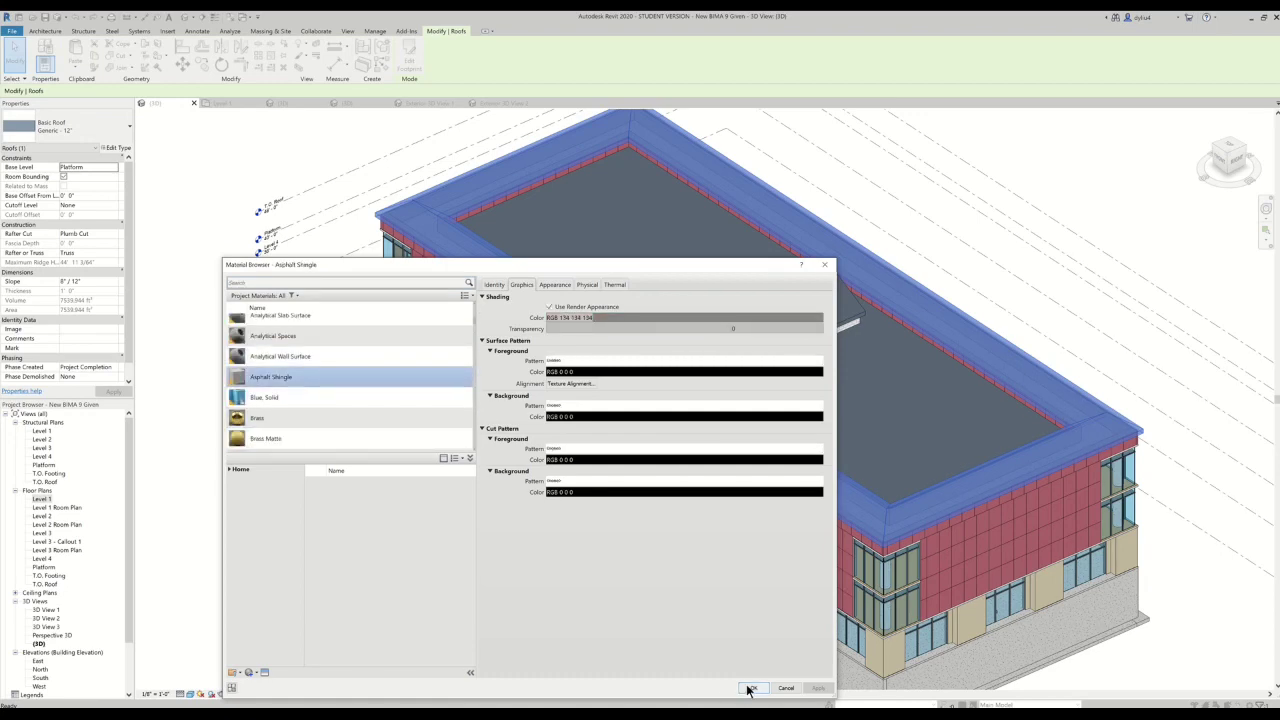
pyautogui.click(751, 688)
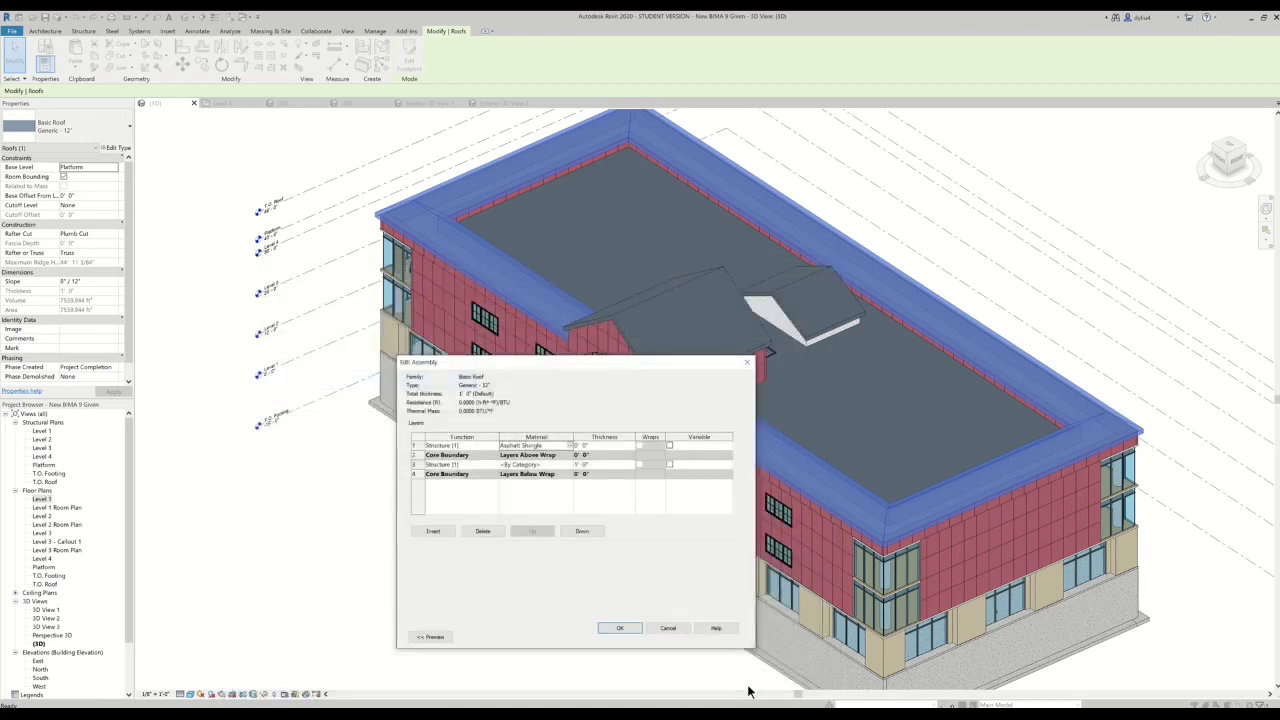
# Try to accept the roof assembly with the top layer's thickness set to 1' and the core structure layer's to 0.
pyautogui.click(619, 630)
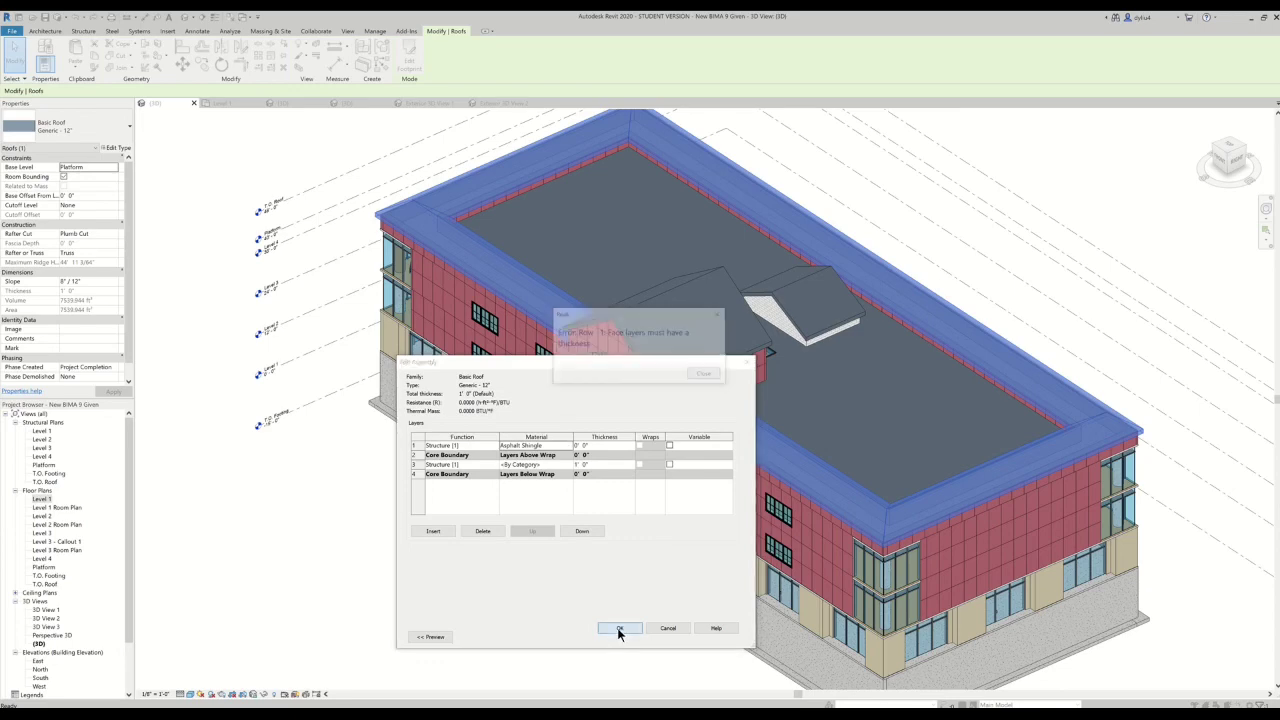
pyautogui.click(700, 382)
pyautogui.click(597, 445)
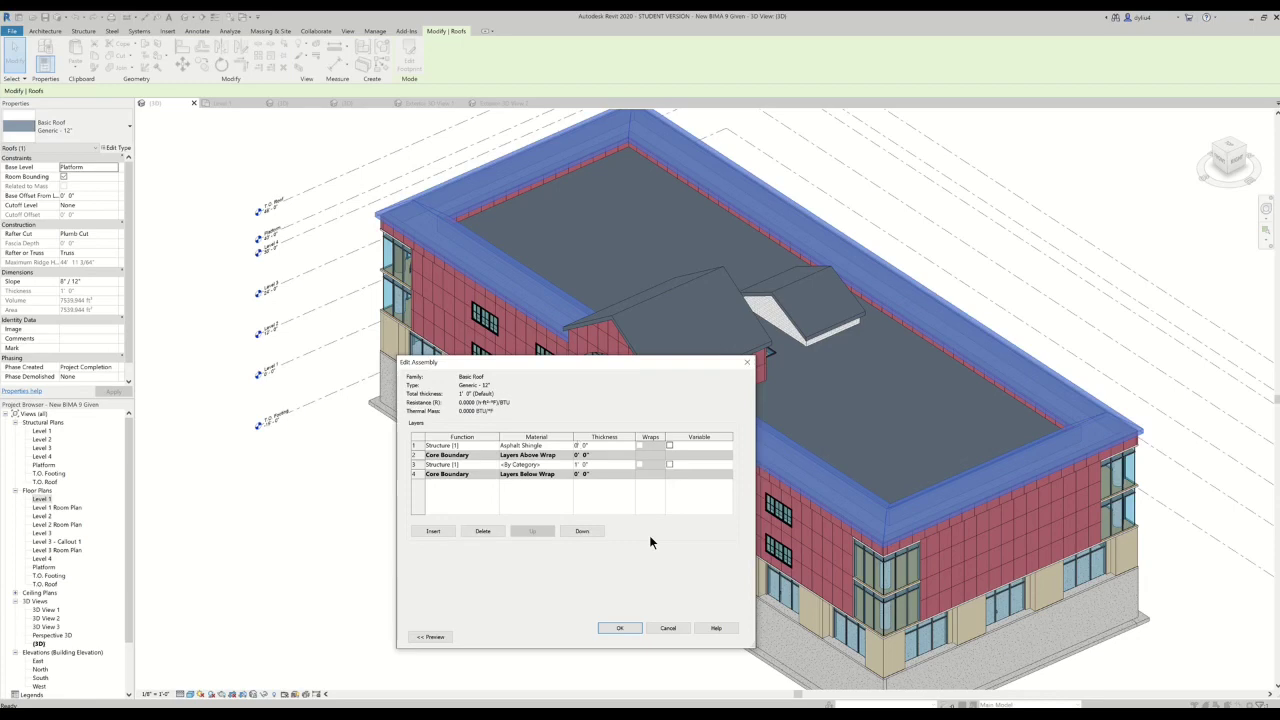
pyautogui.click(580, 464)
pyautogui.write("1'")
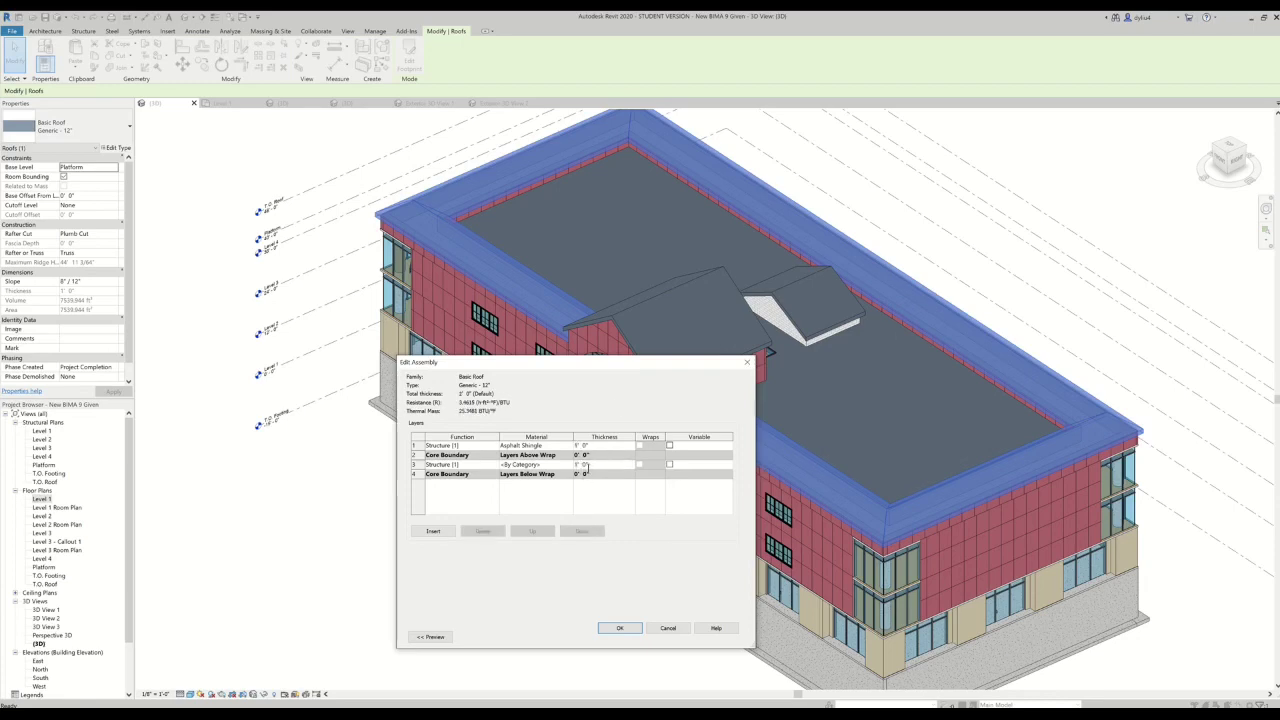
pyautogui.click(615, 627)
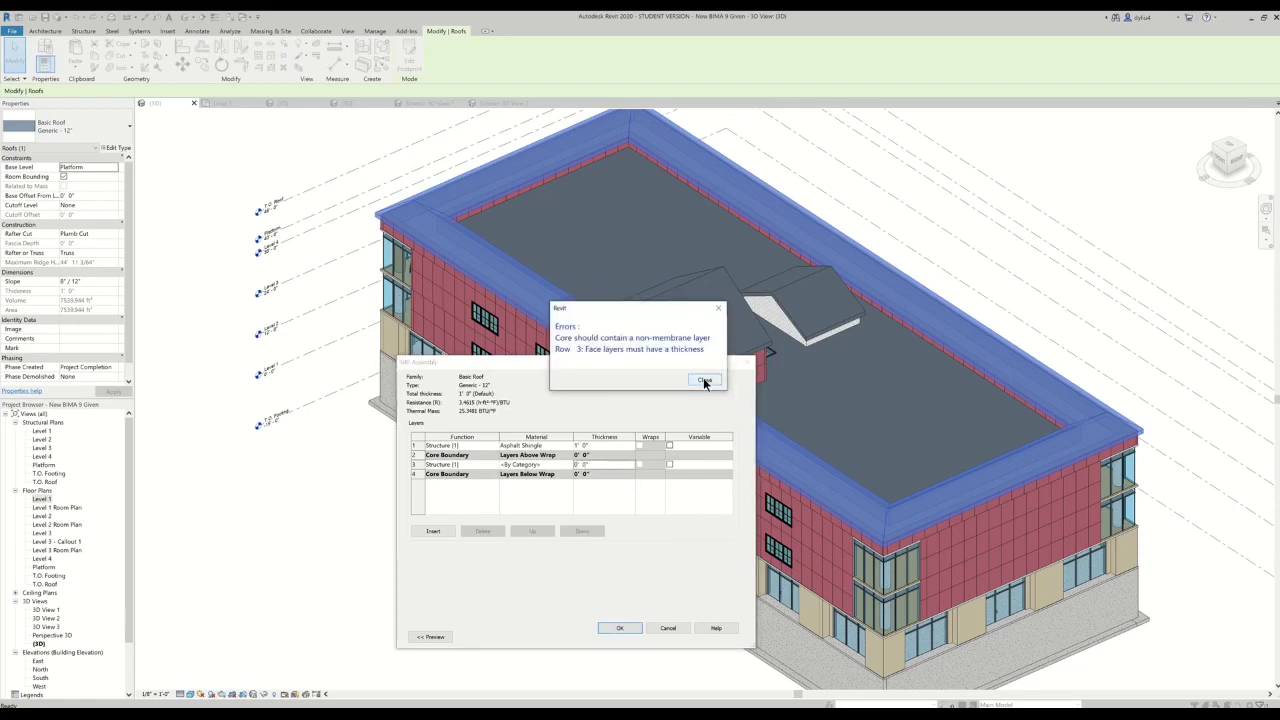
pyautogui.click(703, 380)
# Try to delete the top Asphalt Shingle layer from the roof assembly.
pyautogui.click(550, 446)
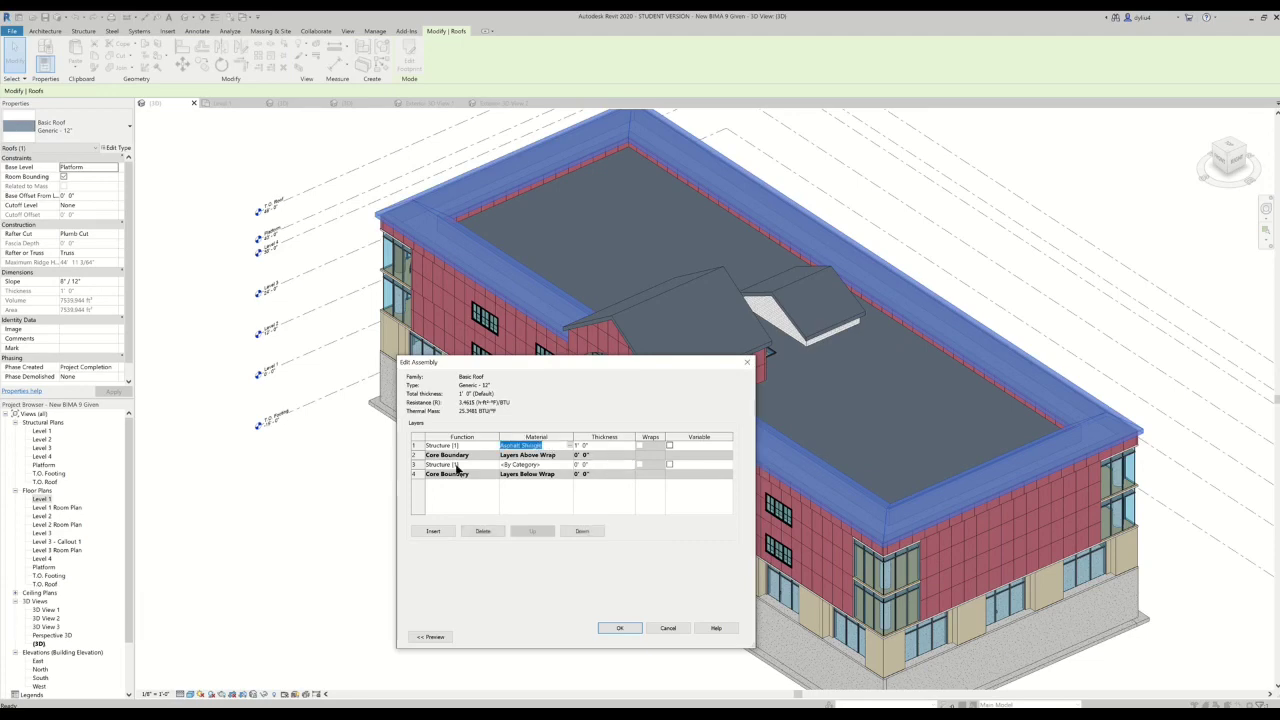
pyautogui.click(483, 530)
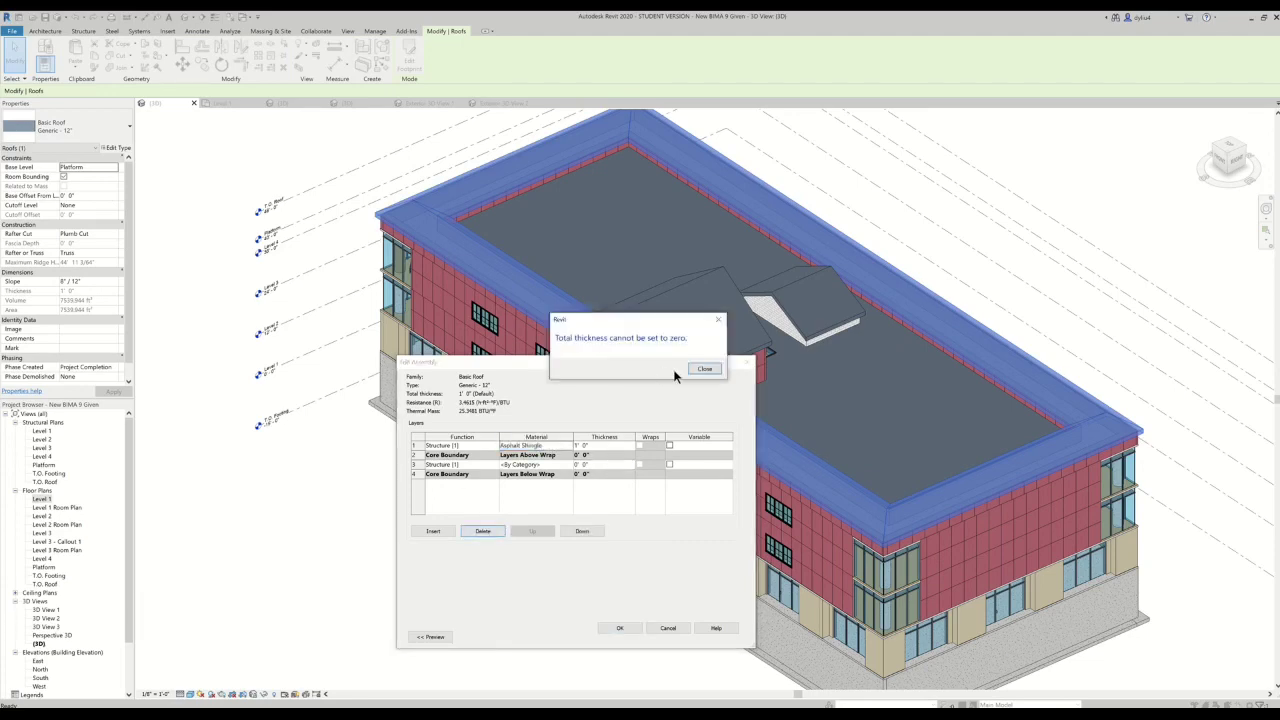
pyautogui.click(702, 370)
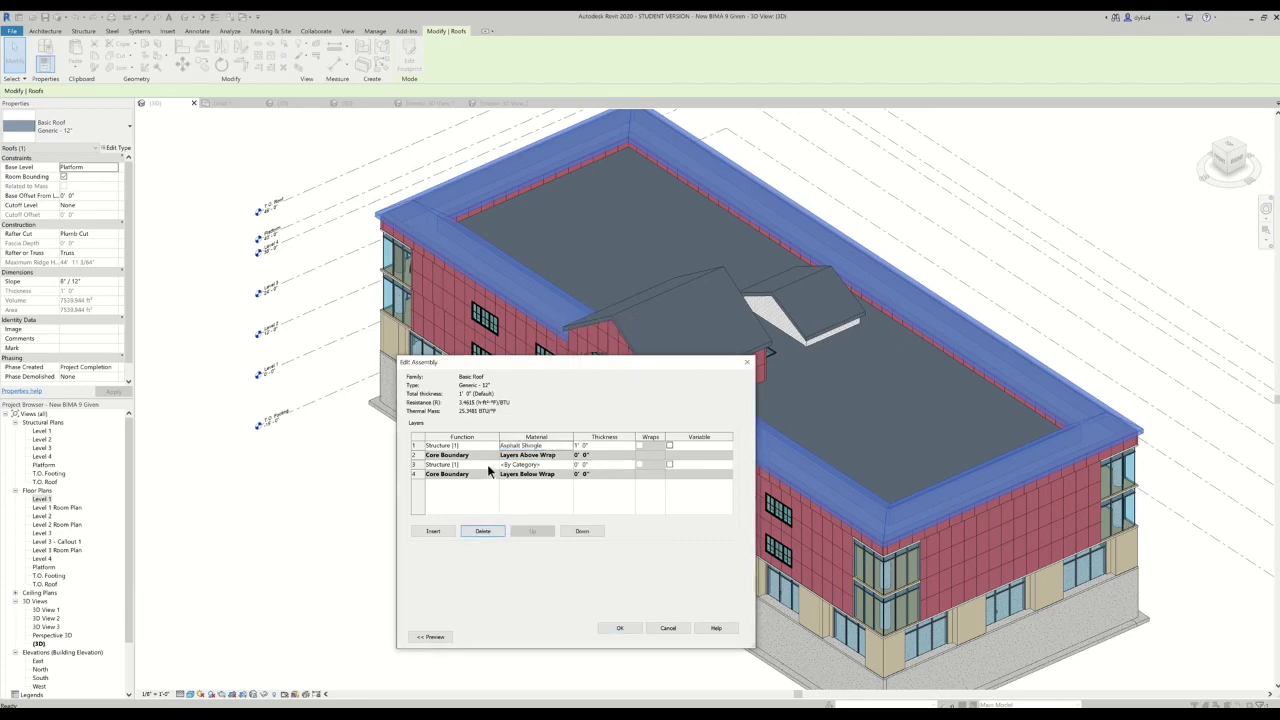
# Assign the Asphalt Shingle material to the structure layer inside the roof's core boundaries.
pyautogui.click(568, 465)
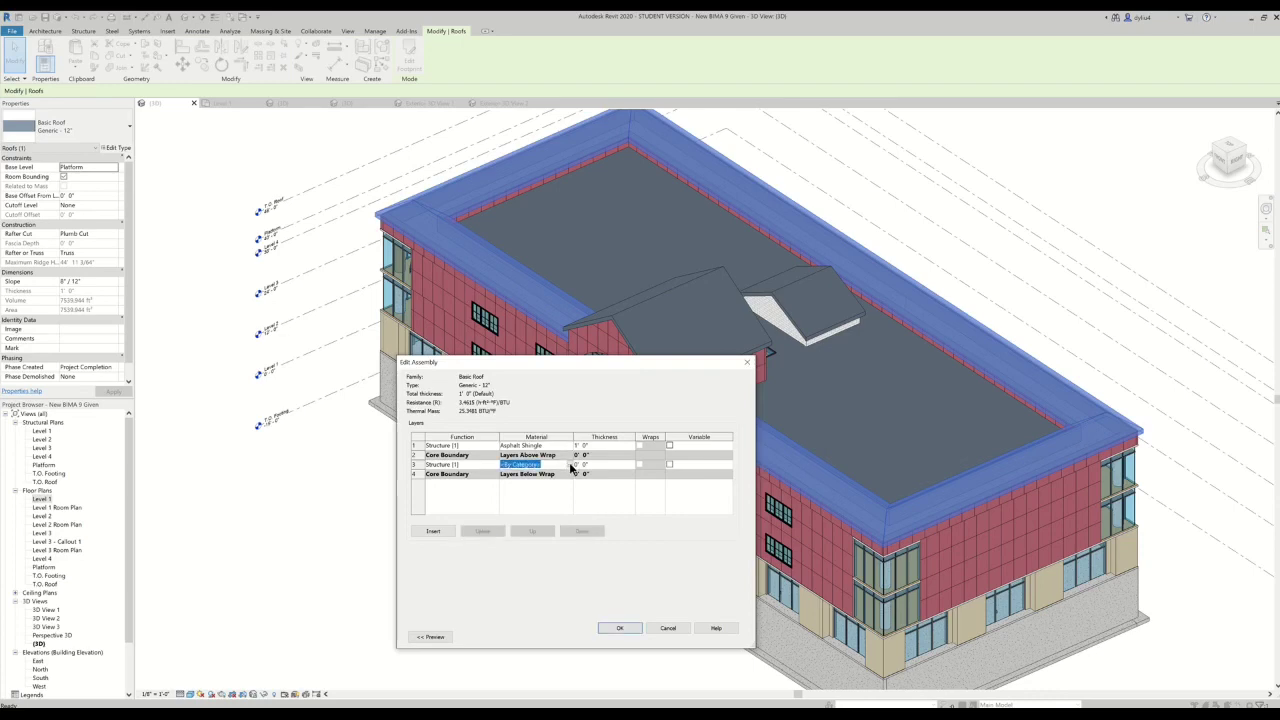
pyautogui.click(569, 465)
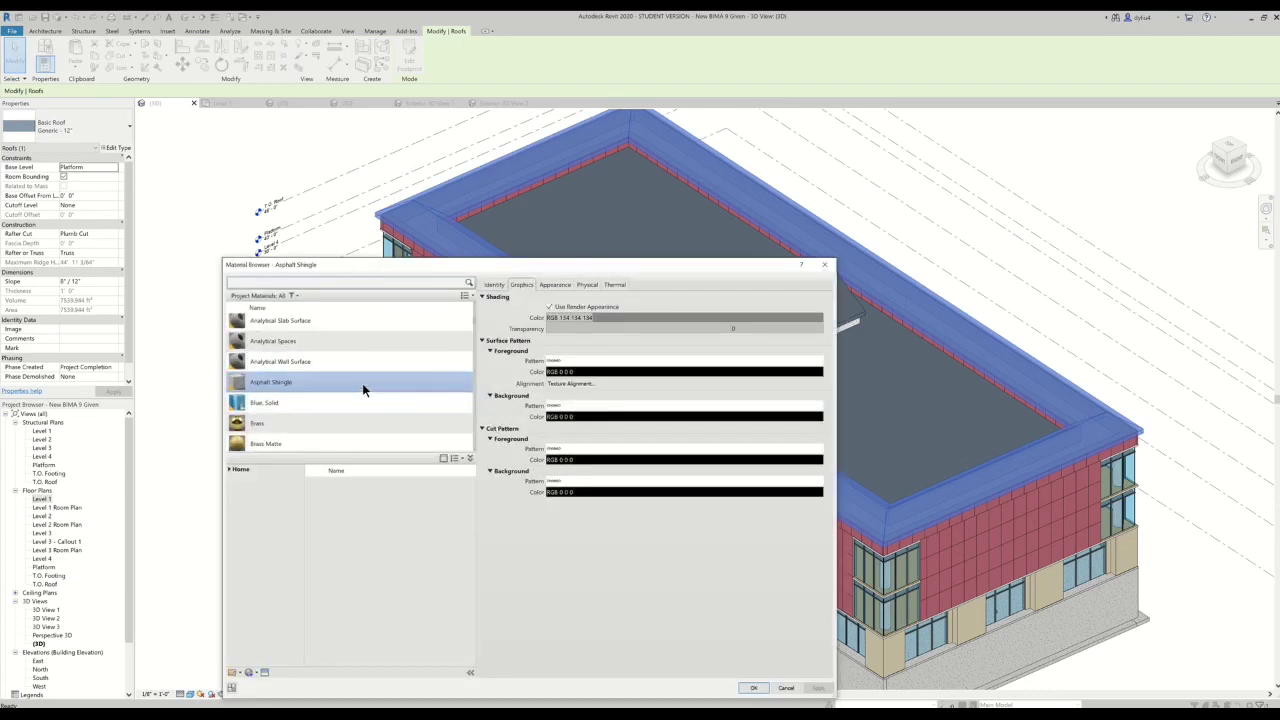
pyautogui.doubleClick(363, 391)
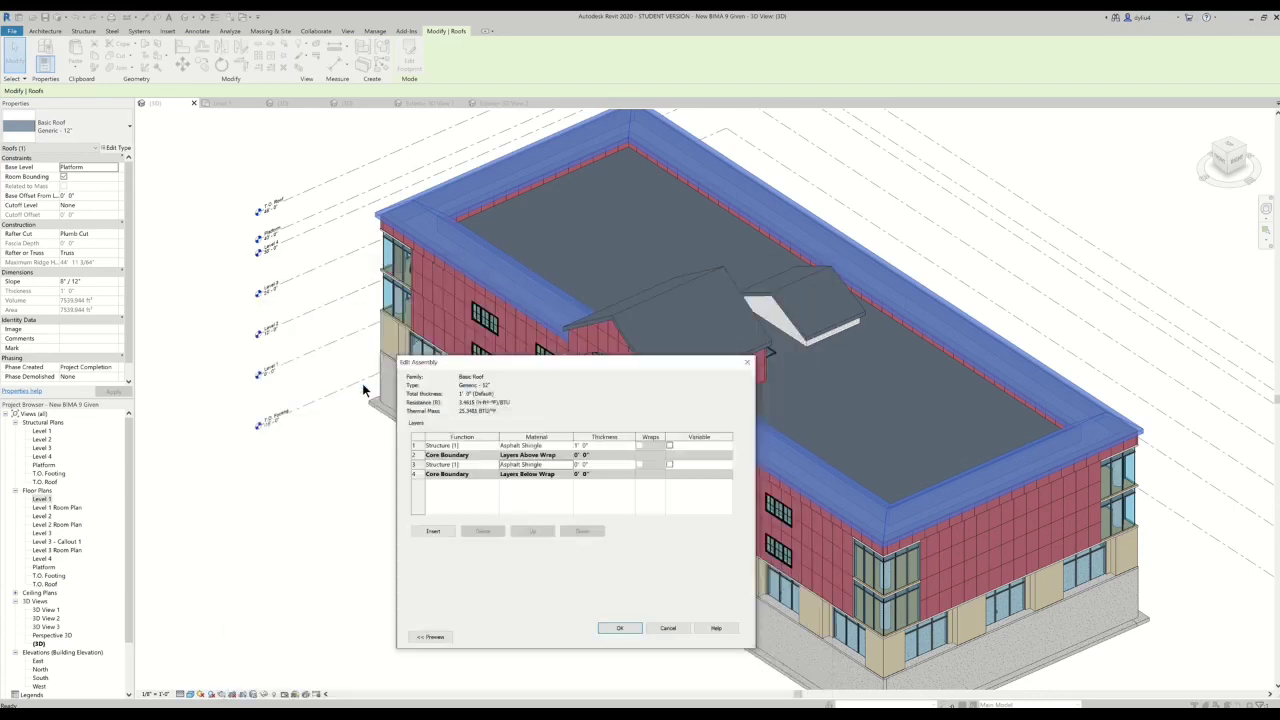
# Set the thickness of the roof's core structure layer to 1' 0".
pyautogui.click(587, 467)
pyautogui.click(467, 447)
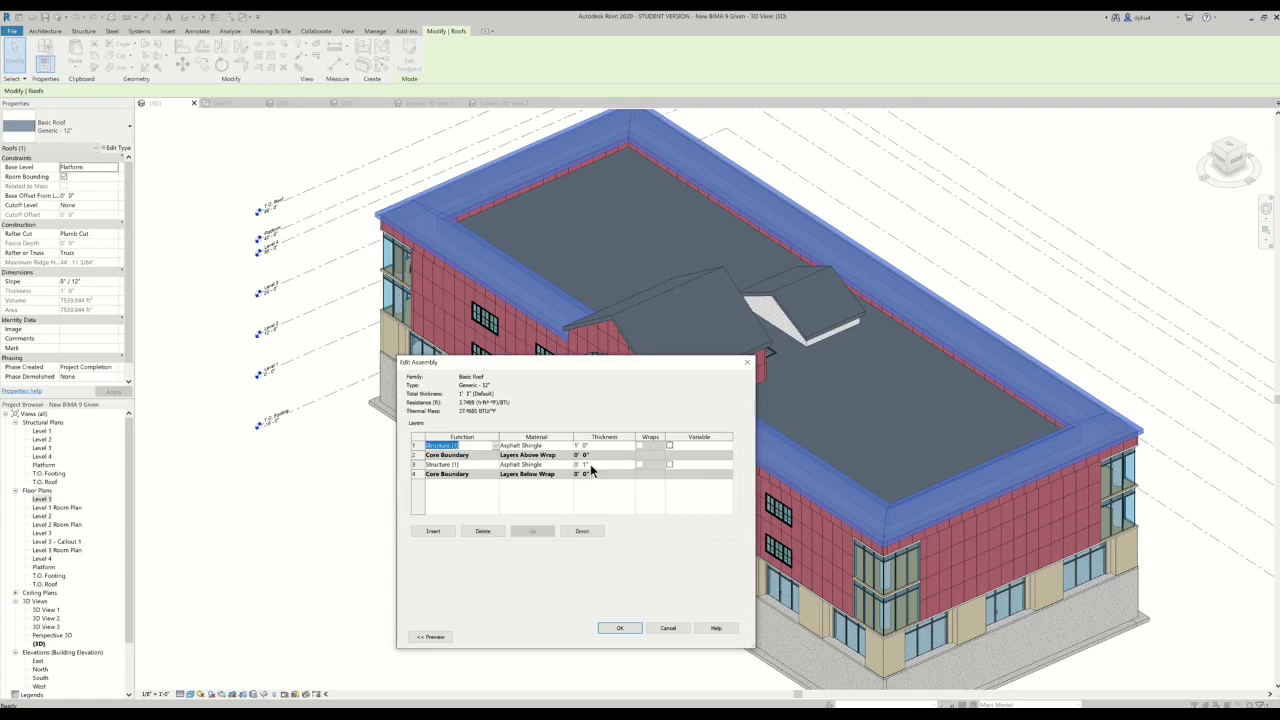
pyautogui.click(586, 465)
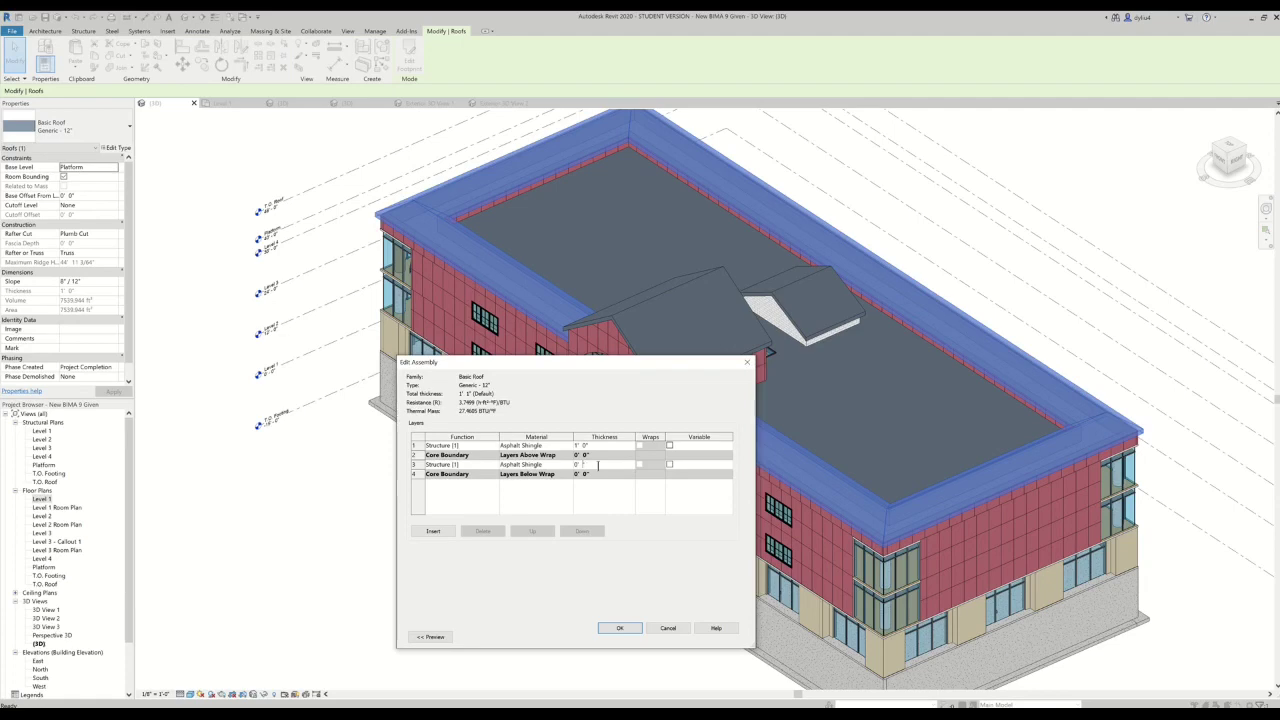
pyautogui.write('1')
pyautogui.click(446, 450)
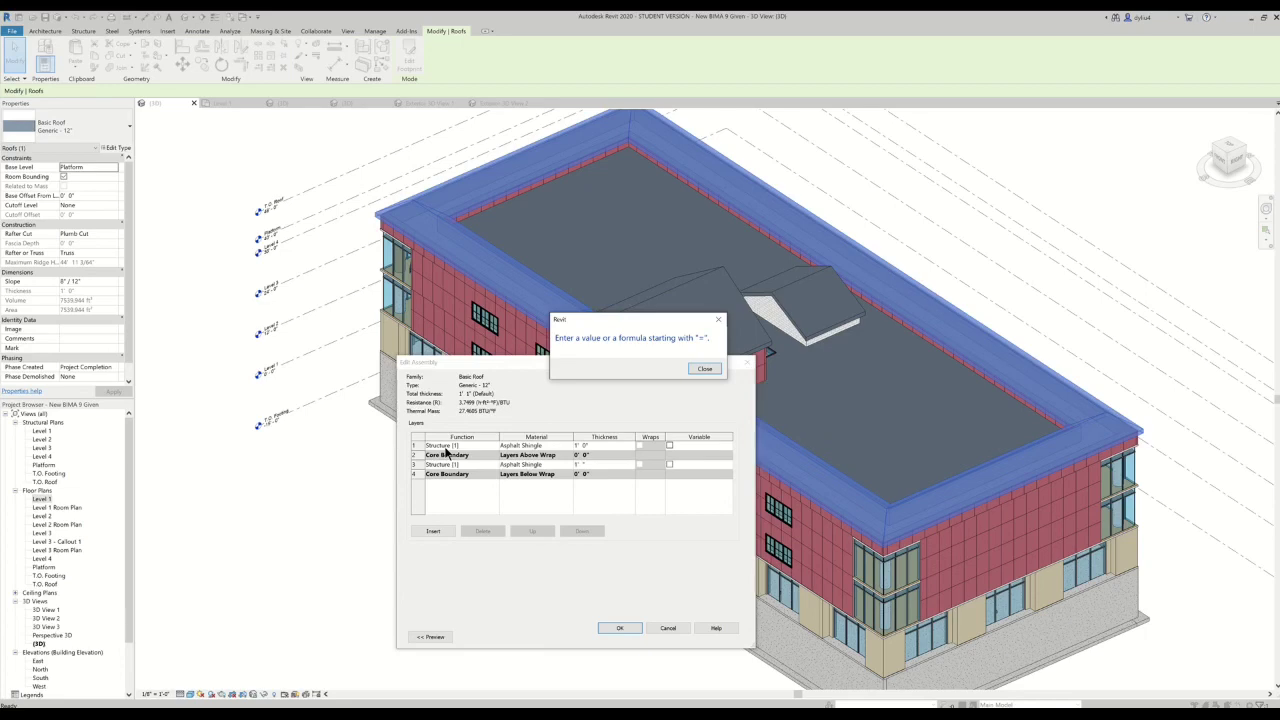
pyautogui.click(704, 370)
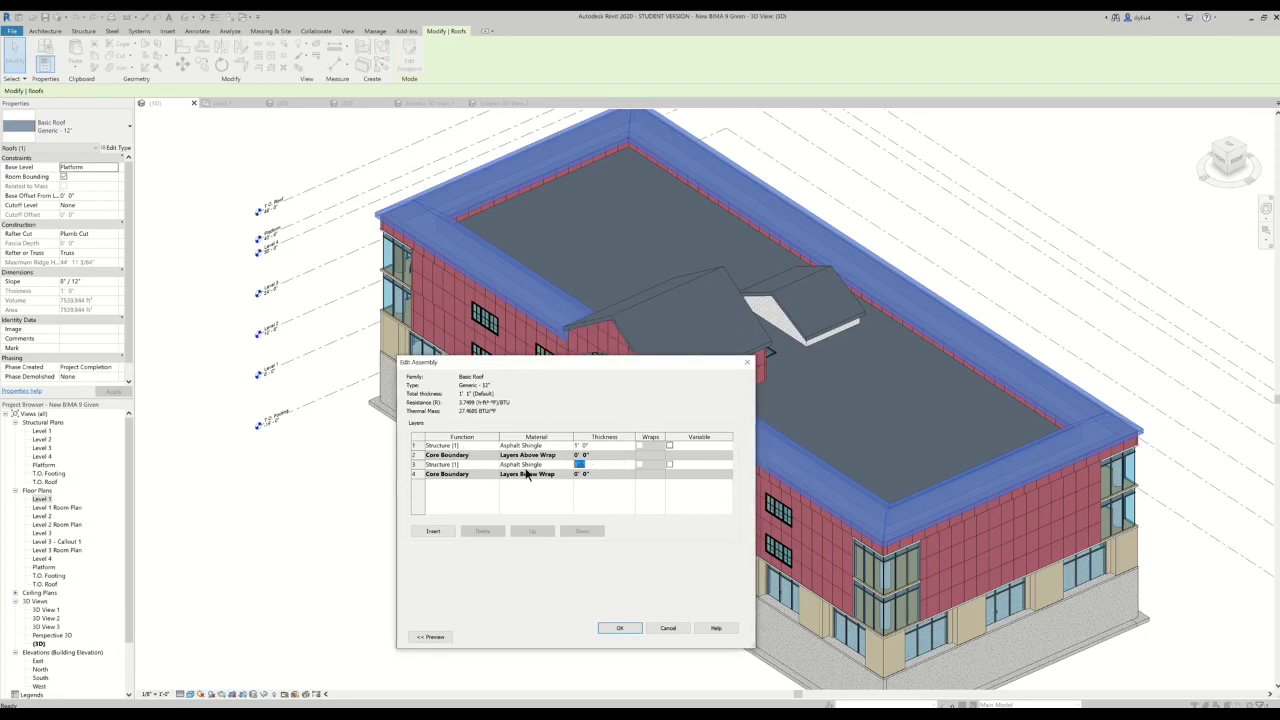
pyautogui.press('Tab')
# Delete the extra layer above the core boundary, accept the roof type changes and deselect the roof.
pyautogui.click(419, 446)
pyautogui.click(483, 531)
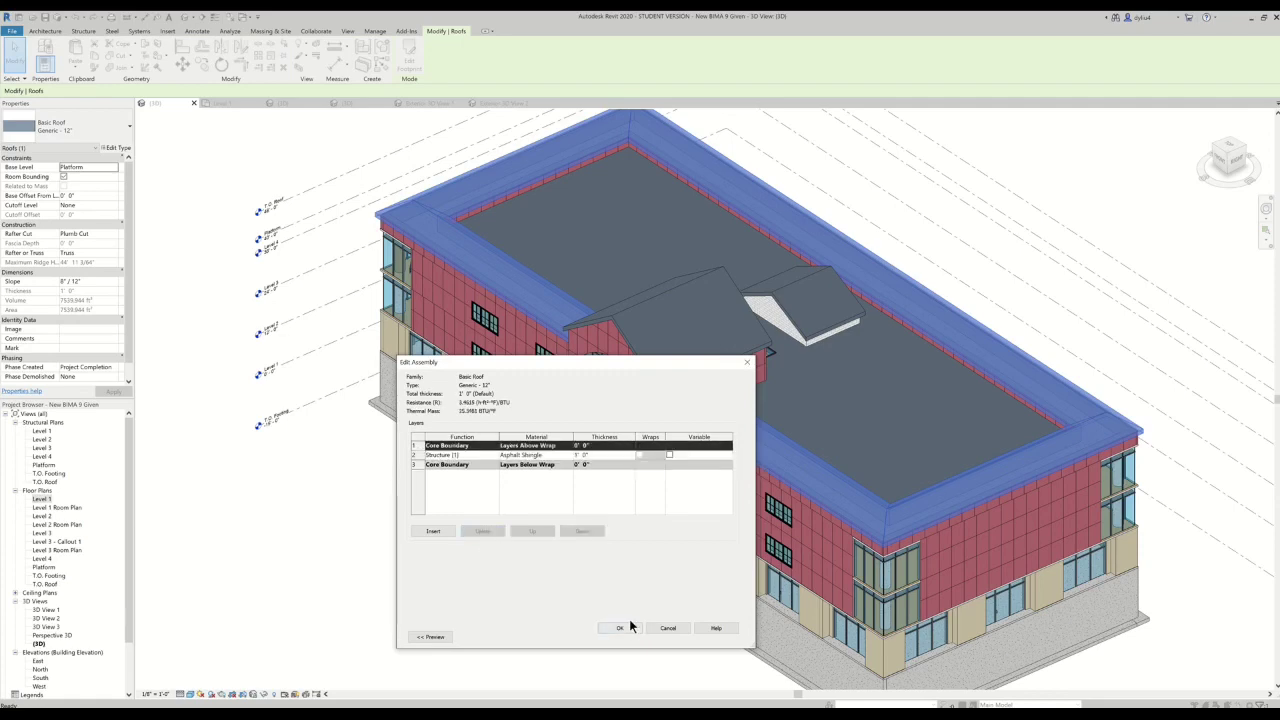
pyautogui.click(619, 628)
pyautogui.click(621, 635)
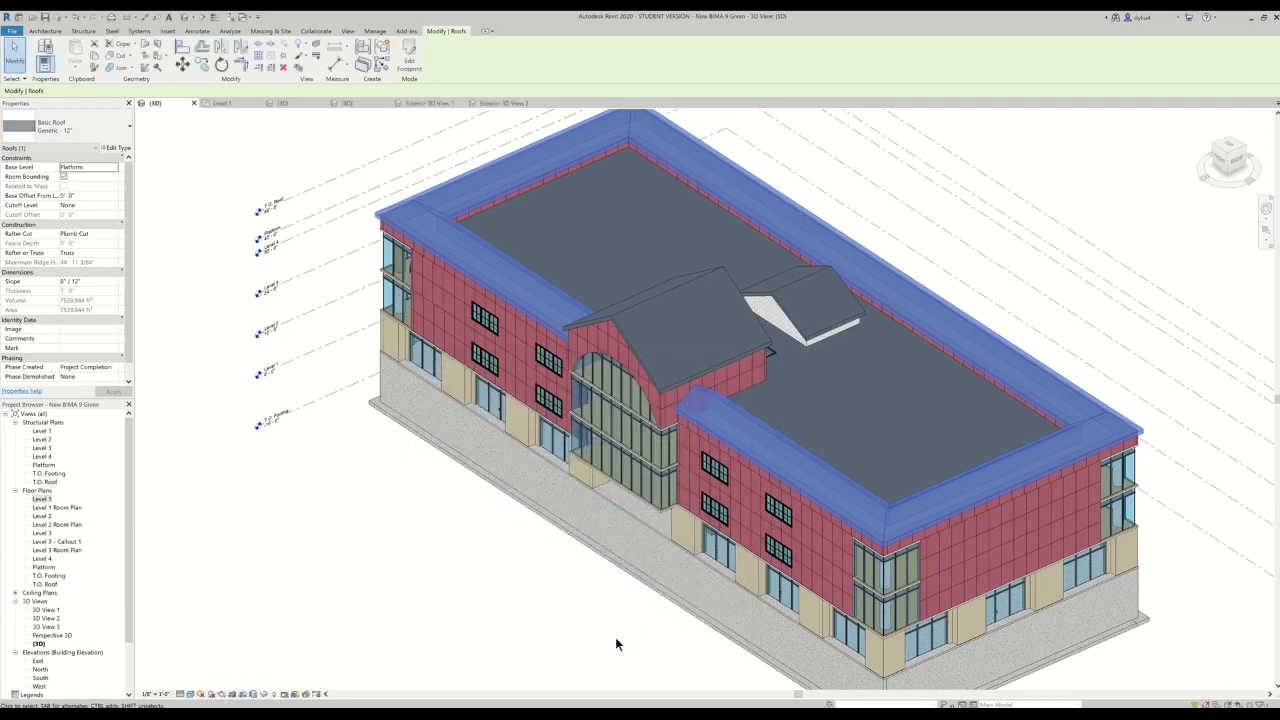
pyautogui.click(514, 628)
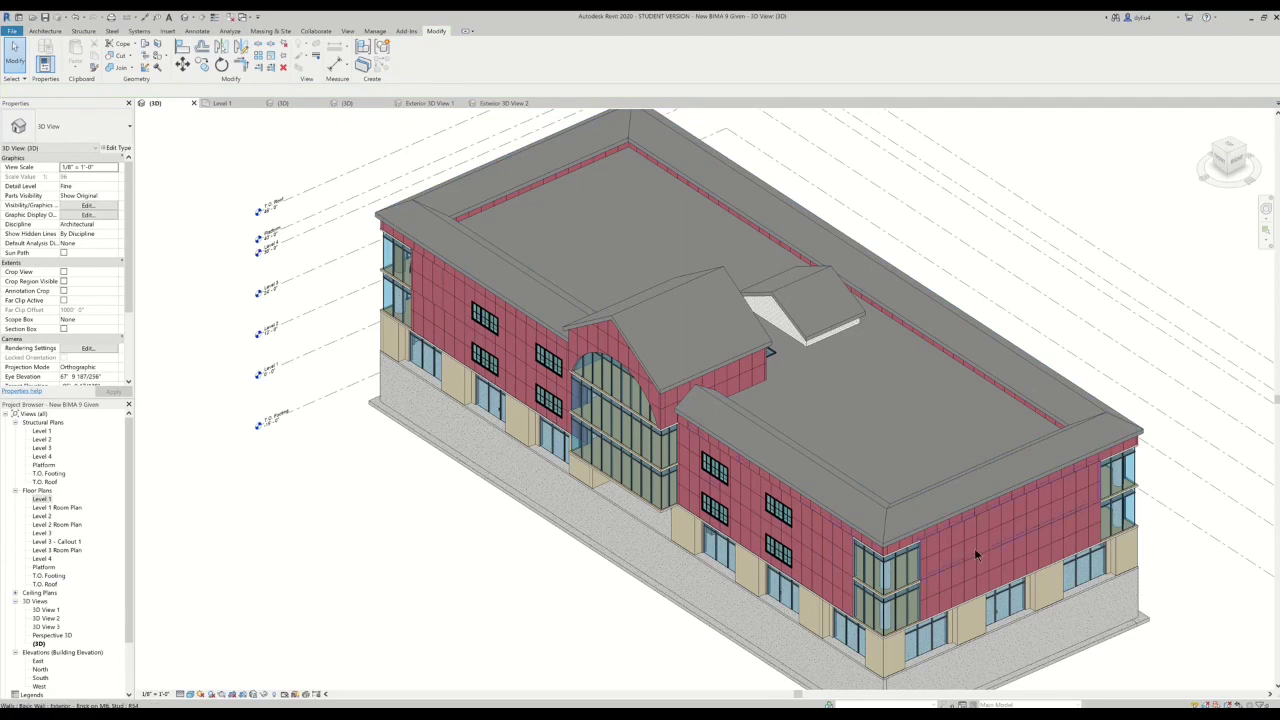
# Examine the asphalt shingle roof and the wall finishes on the whole building in 3D.
pyautogui.scroll(-3, 977, 555)
pyautogui.moveTo(1008, 606); pyautogui.dragTo(771, 548, button='middle')
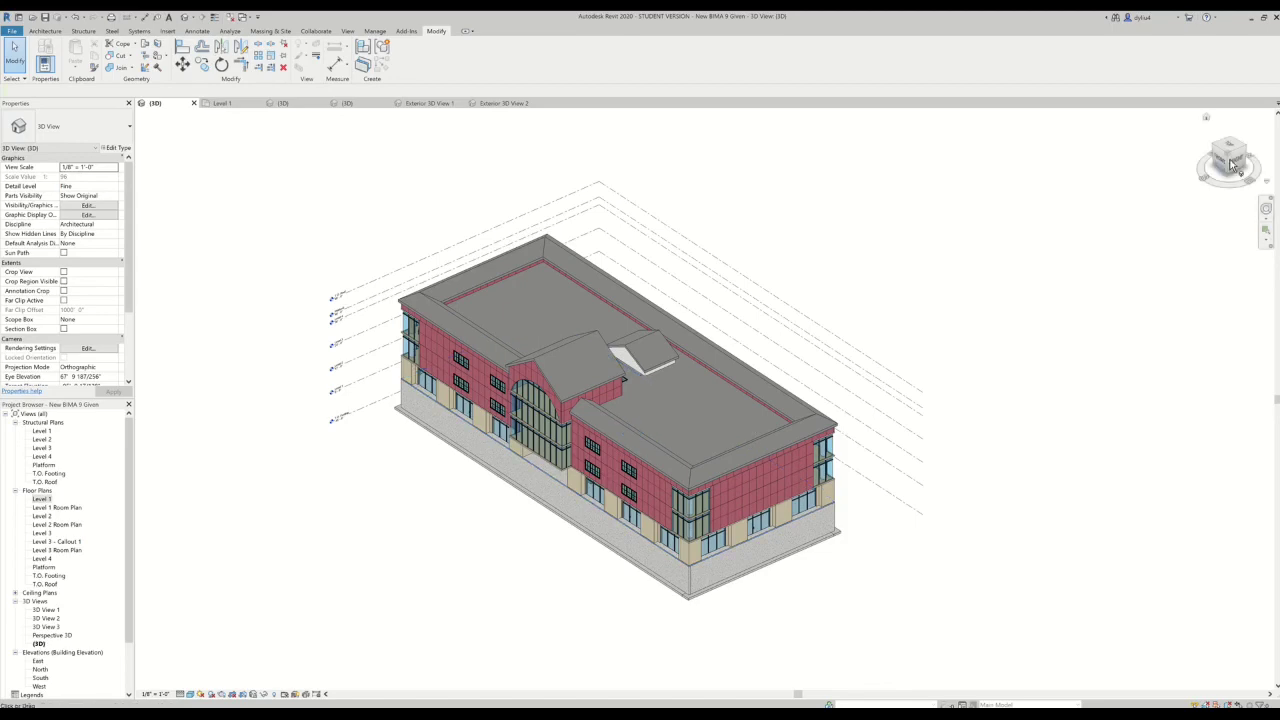
pyautogui.moveTo(1230, 165); pyautogui.dragTo(1218, 134)
pyautogui.scroll(3, 578, 397)
pyautogui.scroll(2, 578, 397)
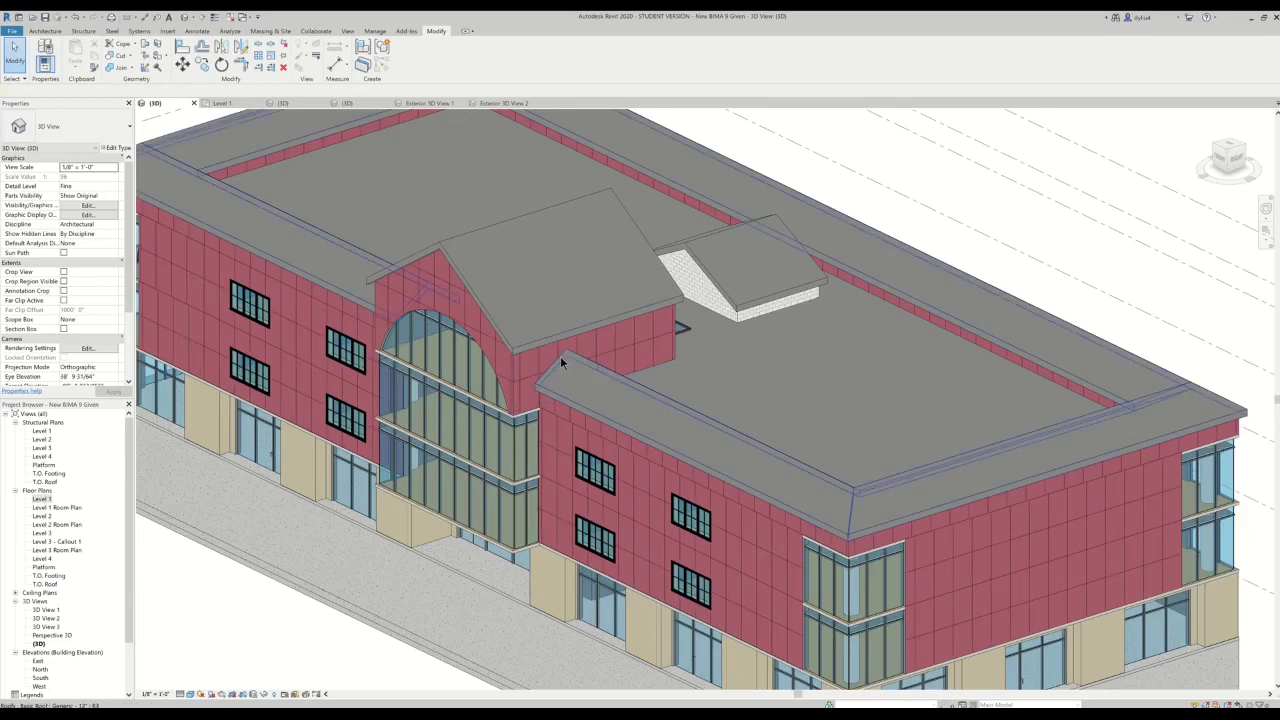
pyautogui.scroll(-1, 558, 362)
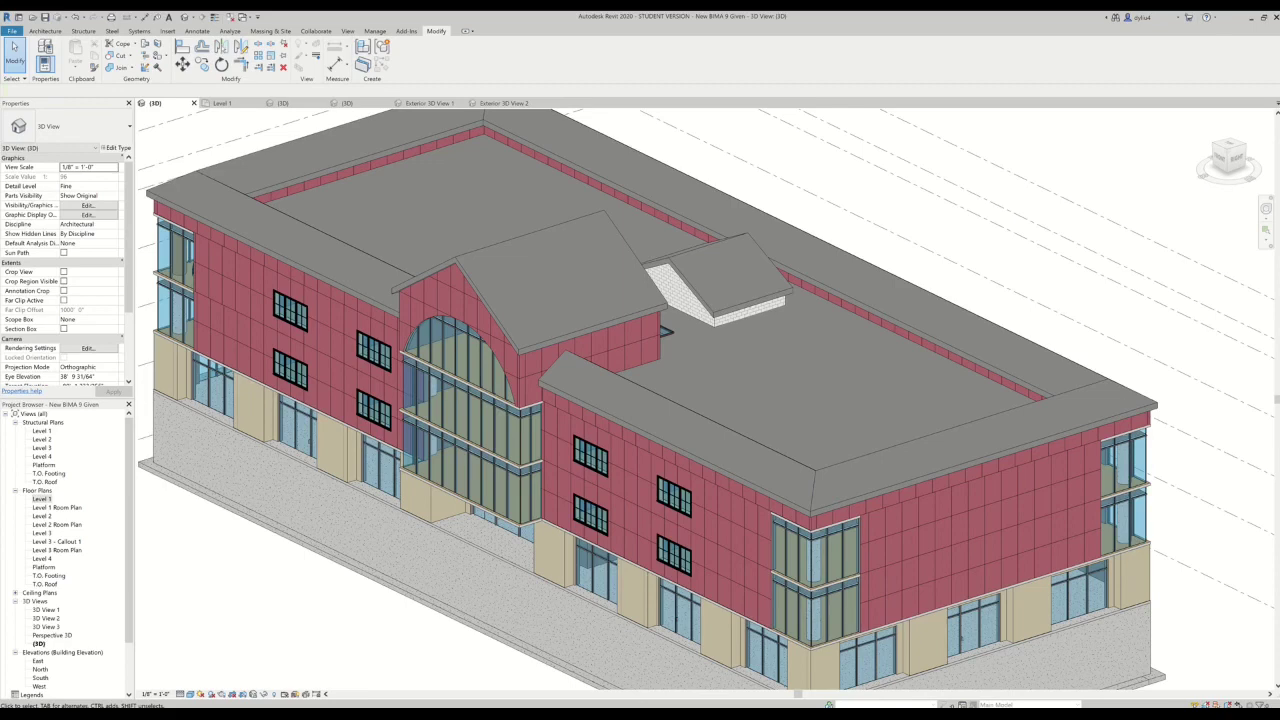
pyautogui.scroll(-1, 814, 565)
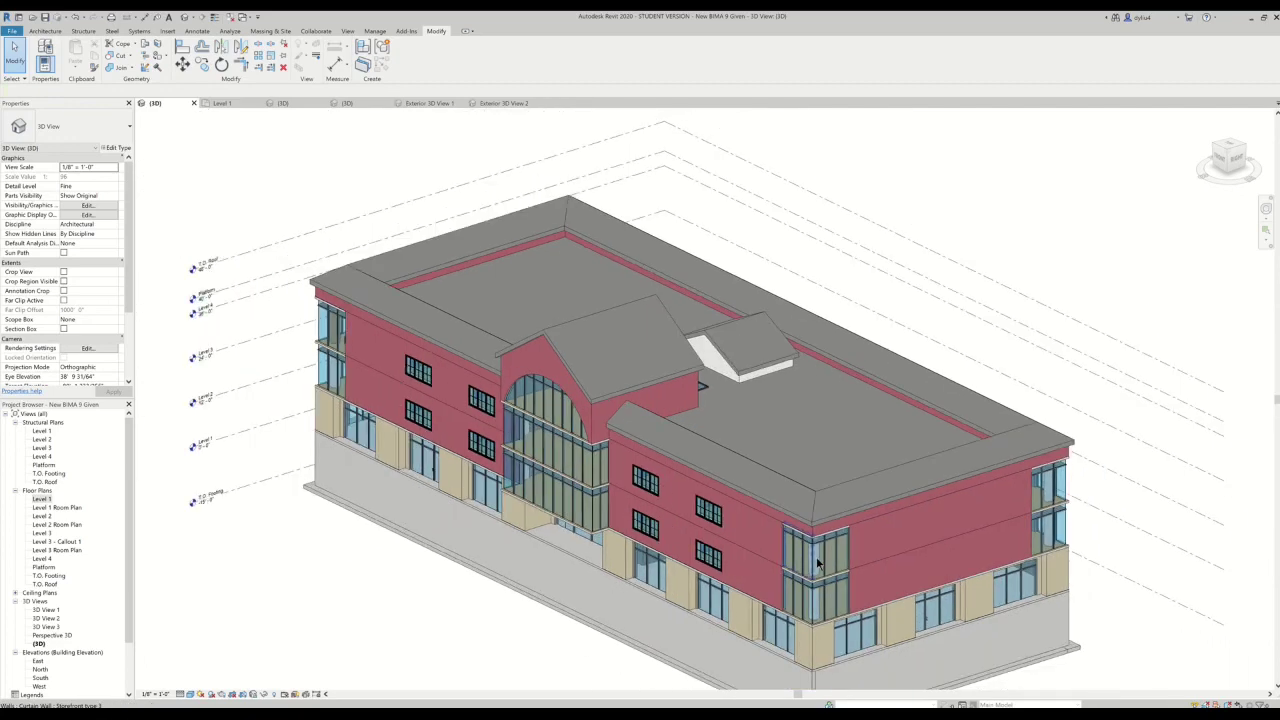
# Save a copy of the building project as BIMA 9 Example in the same folder.
pyautogui.click(13, 37)
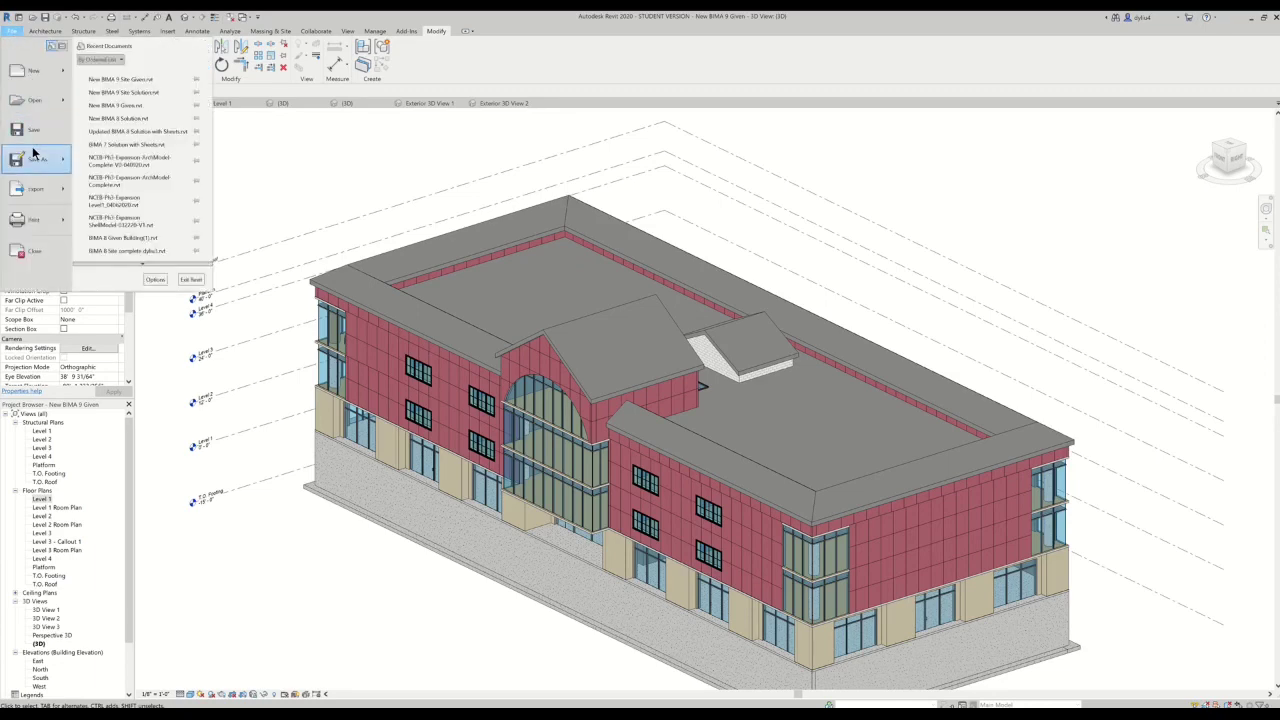
pyautogui.moveTo(37, 158)
pyautogui.click(135, 118)
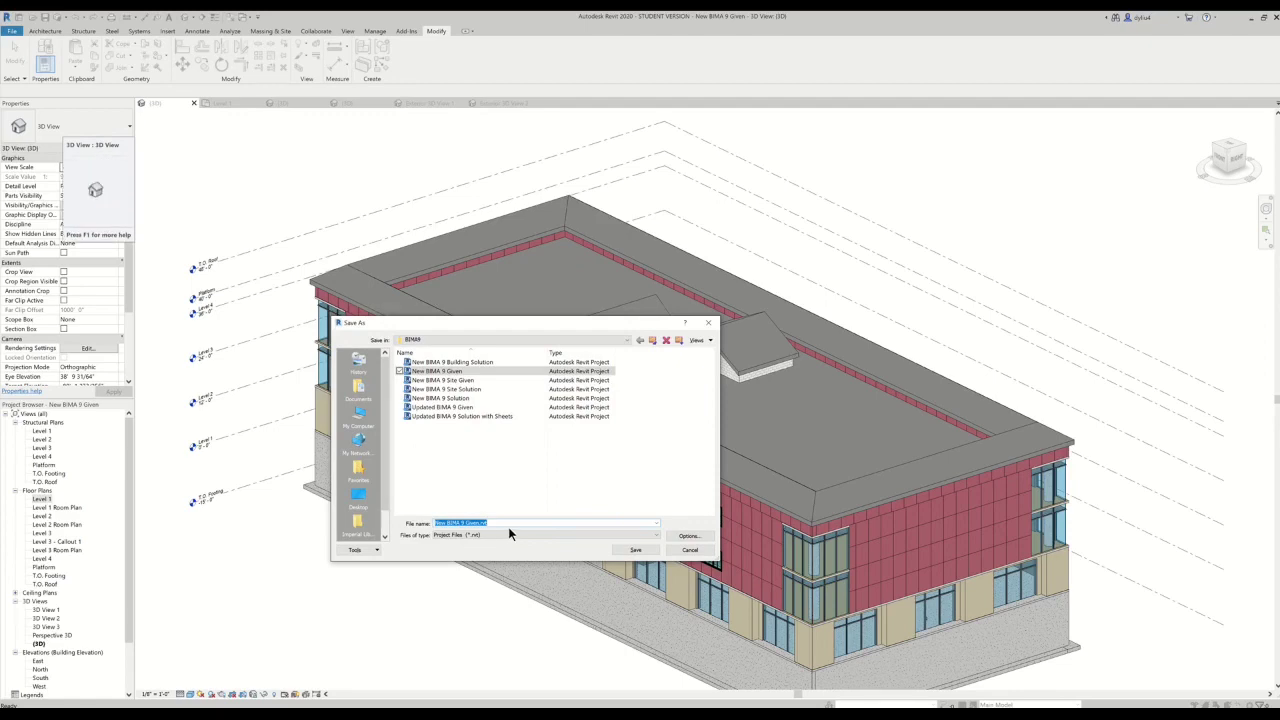
pyautogui.write('BIMA 9 Example')
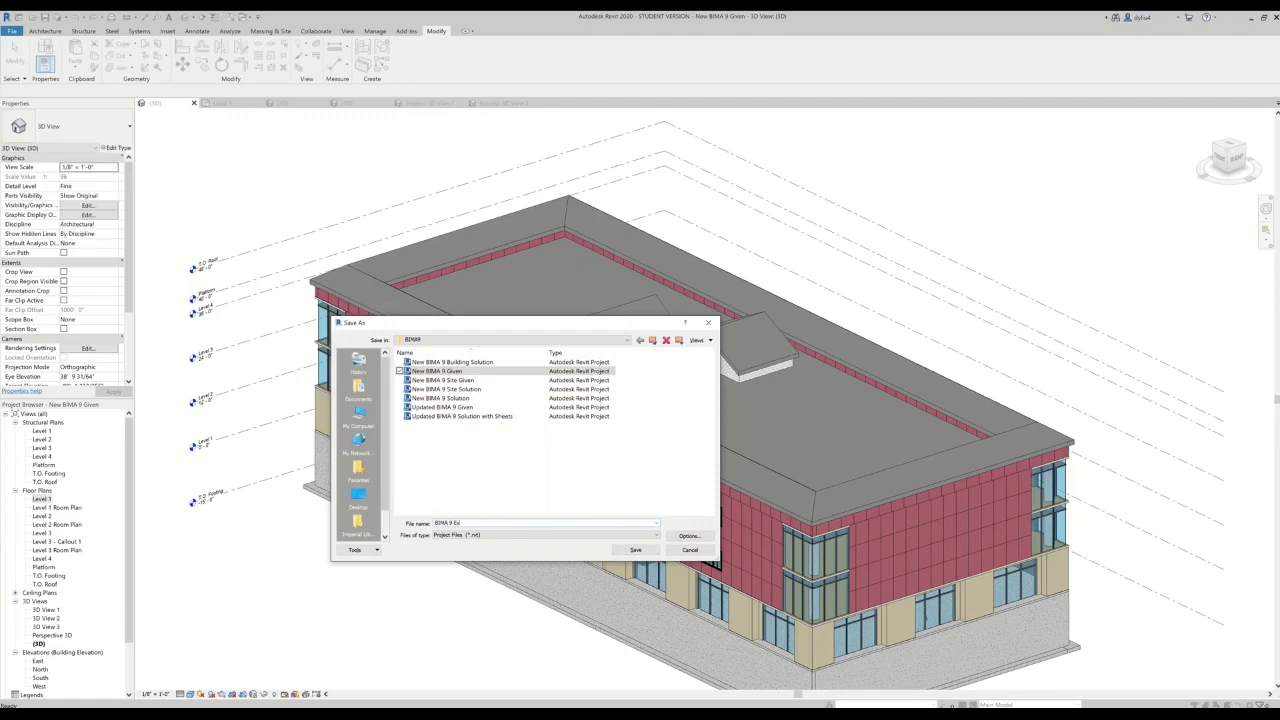
pyautogui.click(646, 552)
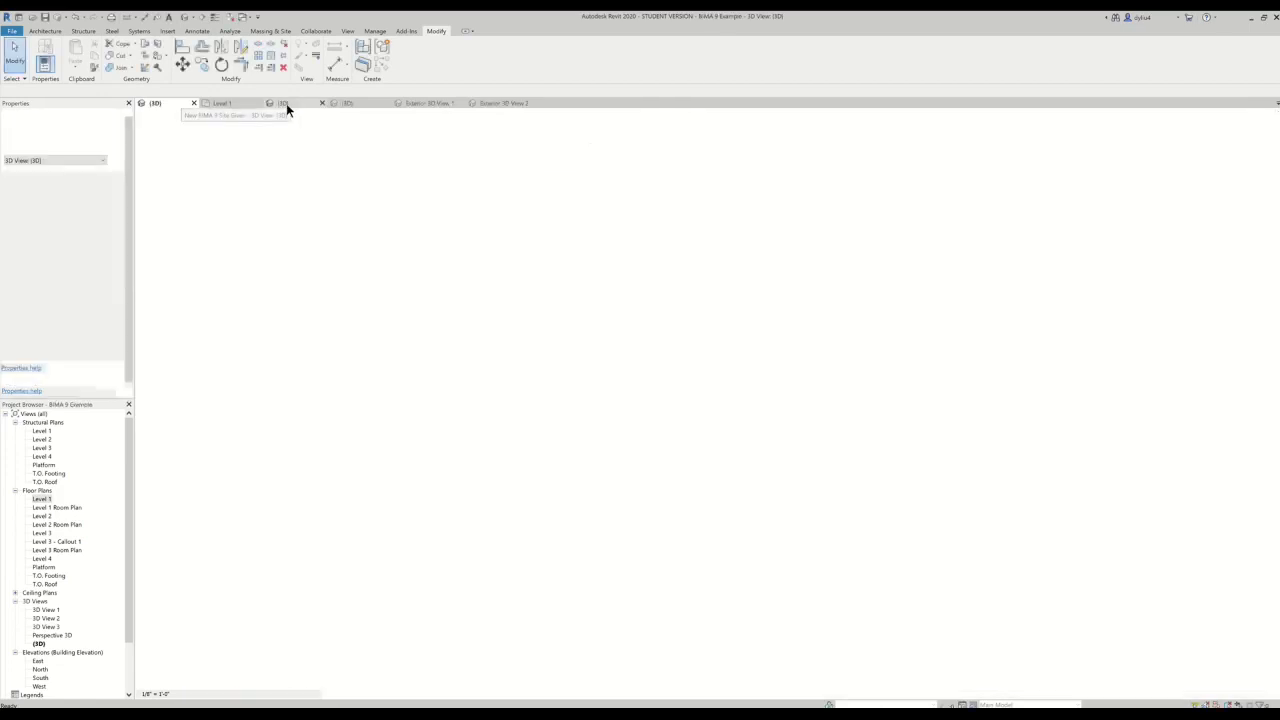
# Switch to the site model's 3D view and reload its building link from BIMA 9 Example.
pyautogui.click(286, 103)
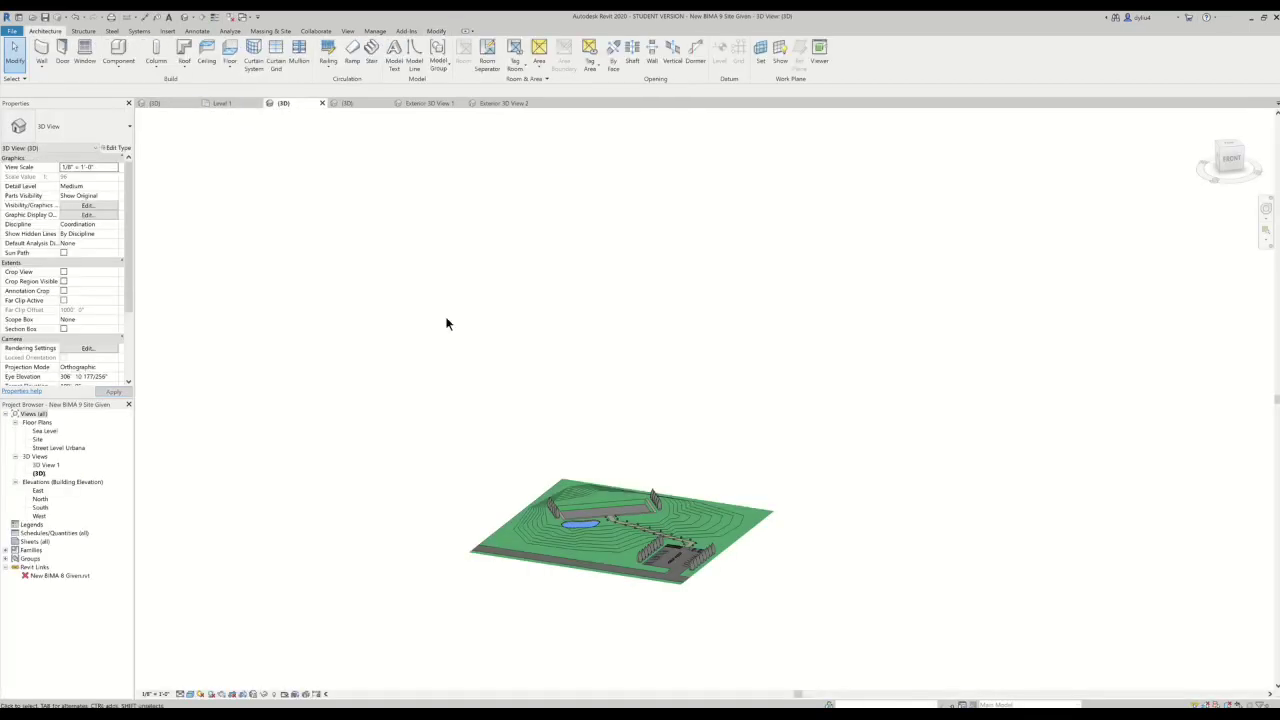
pyautogui.scroll(3, 765, 592)
pyautogui.moveTo(740, 594); pyautogui.dragTo(846, 526, button='middle')
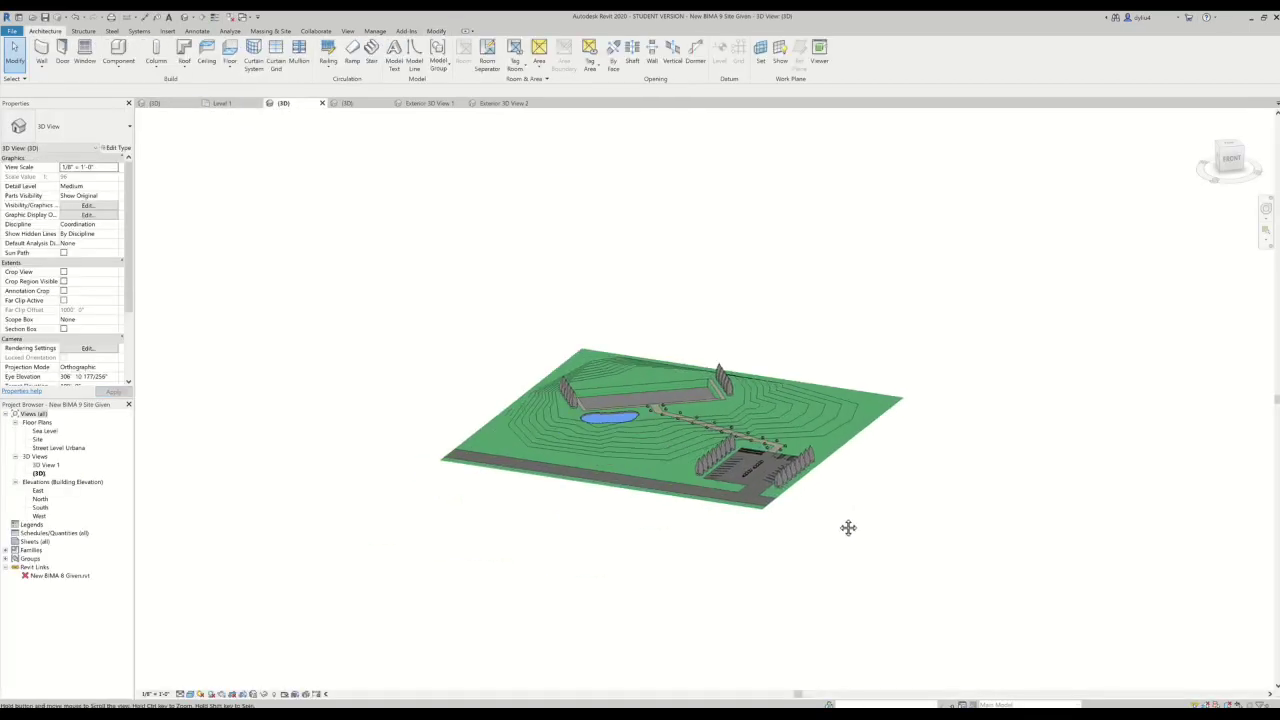
pyautogui.click(35, 575)
pyautogui.rightClick(36, 575)
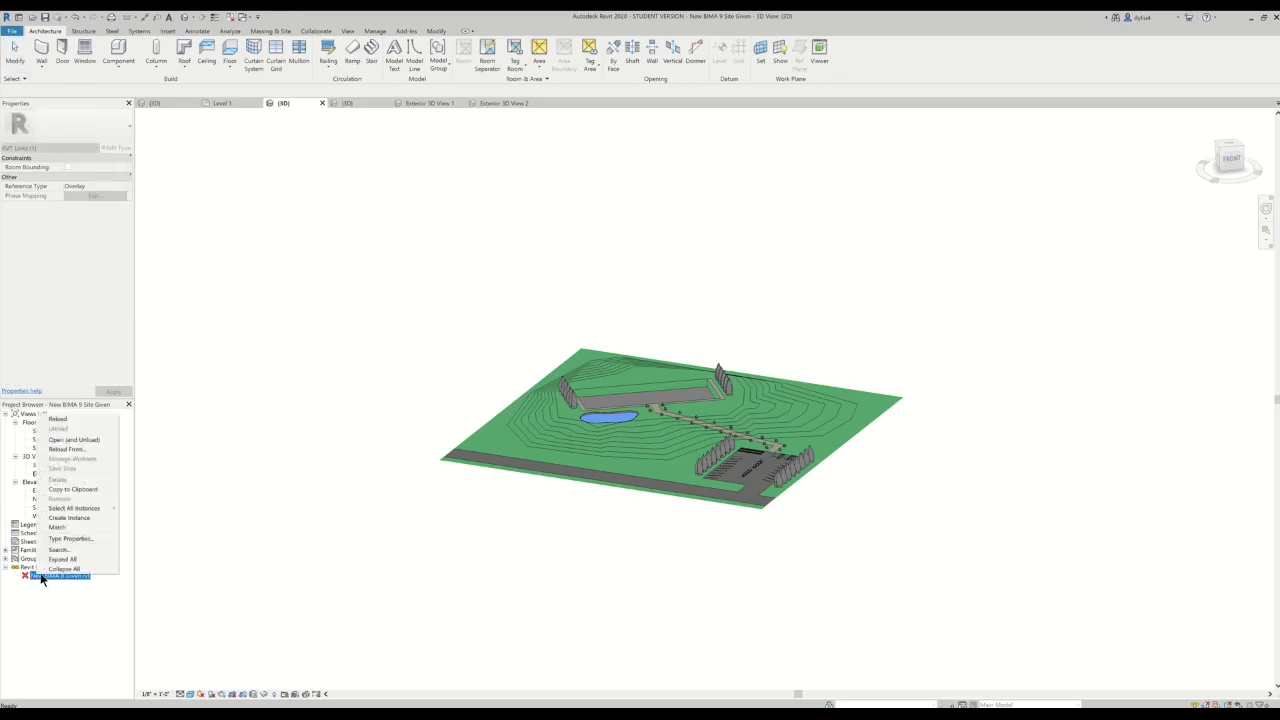
pyautogui.click(95, 449)
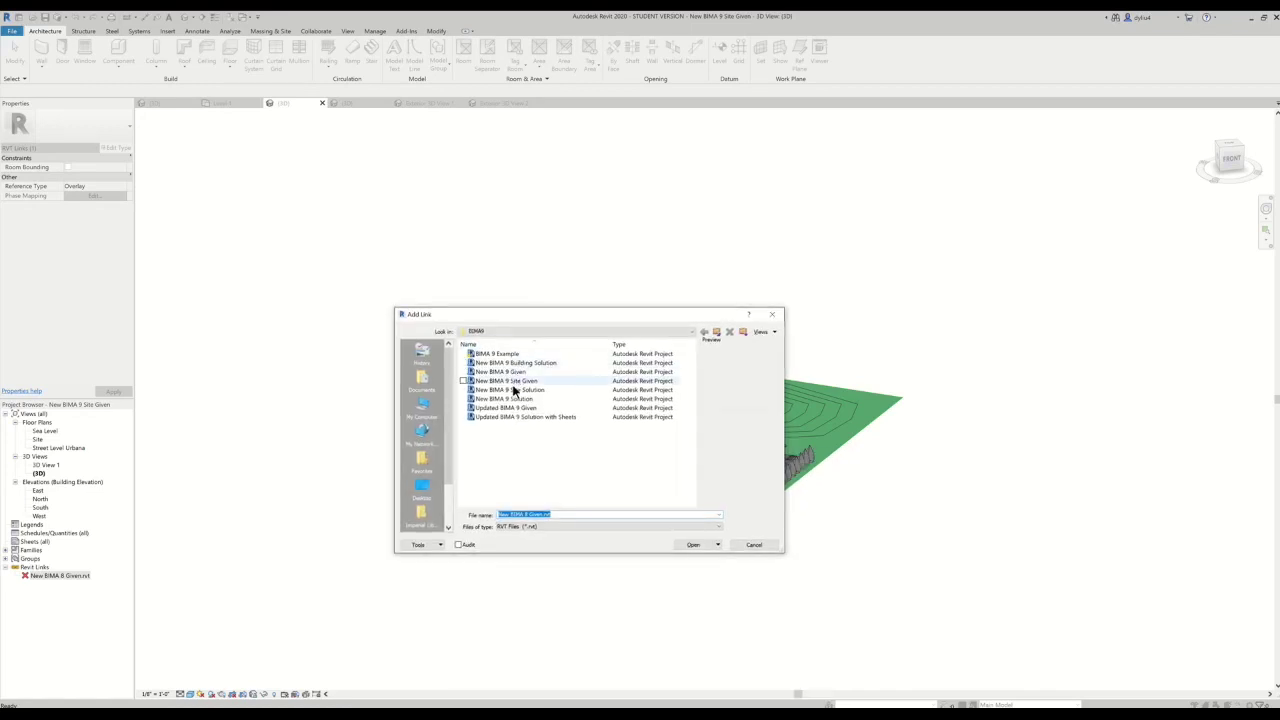
pyautogui.doubleClick(522, 353)
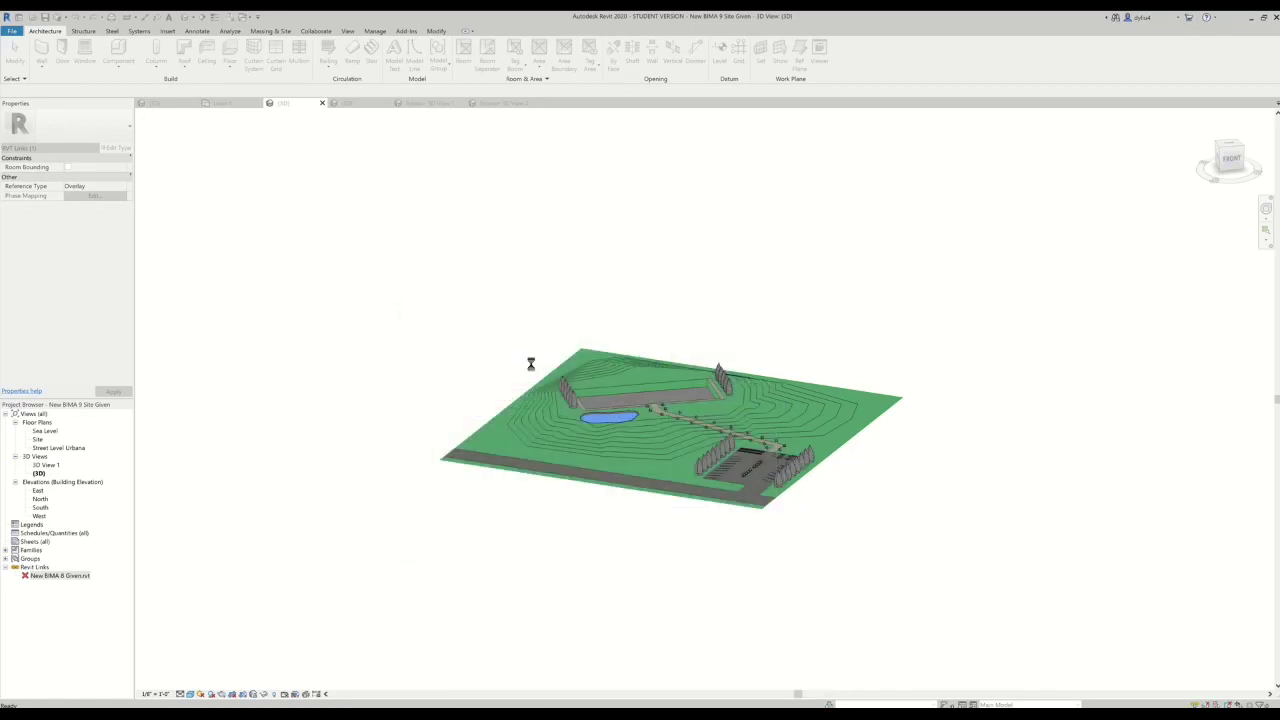
pyautogui.click(704, 374)
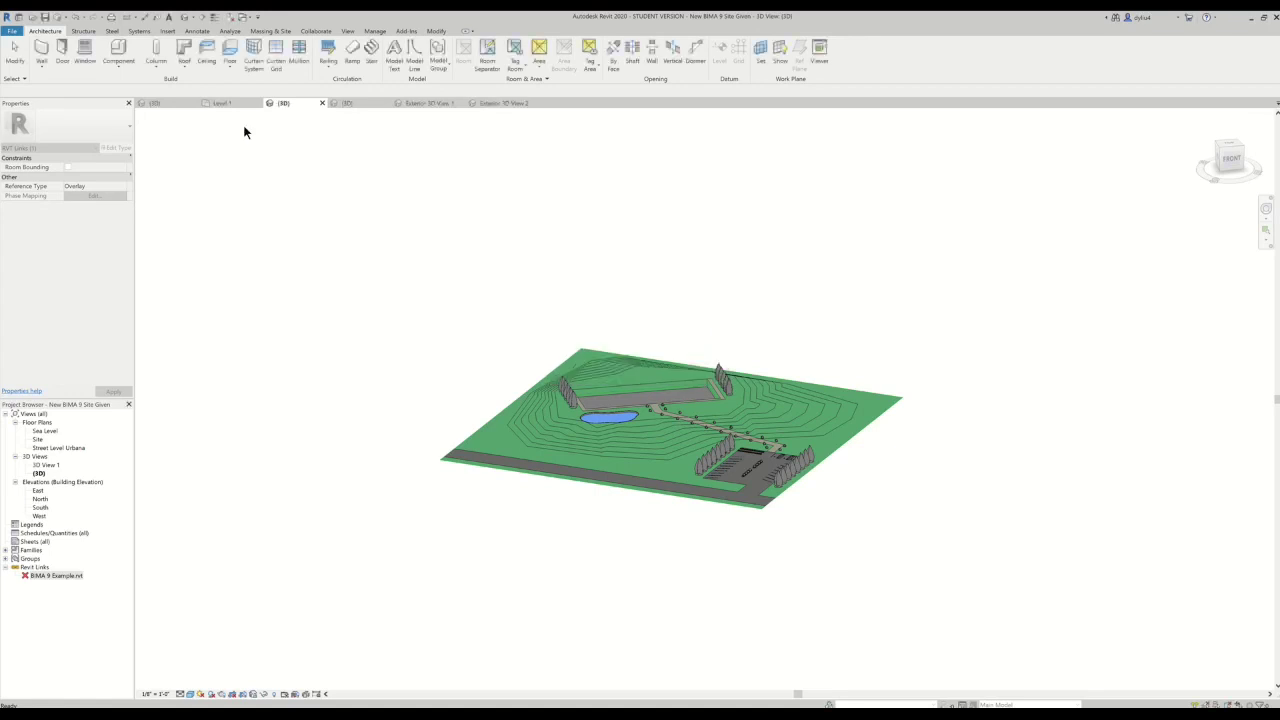
# Close the building project's 3D view and try to reload the BIMA 9 Example link in the site model.
pyautogui.click(193, 104)
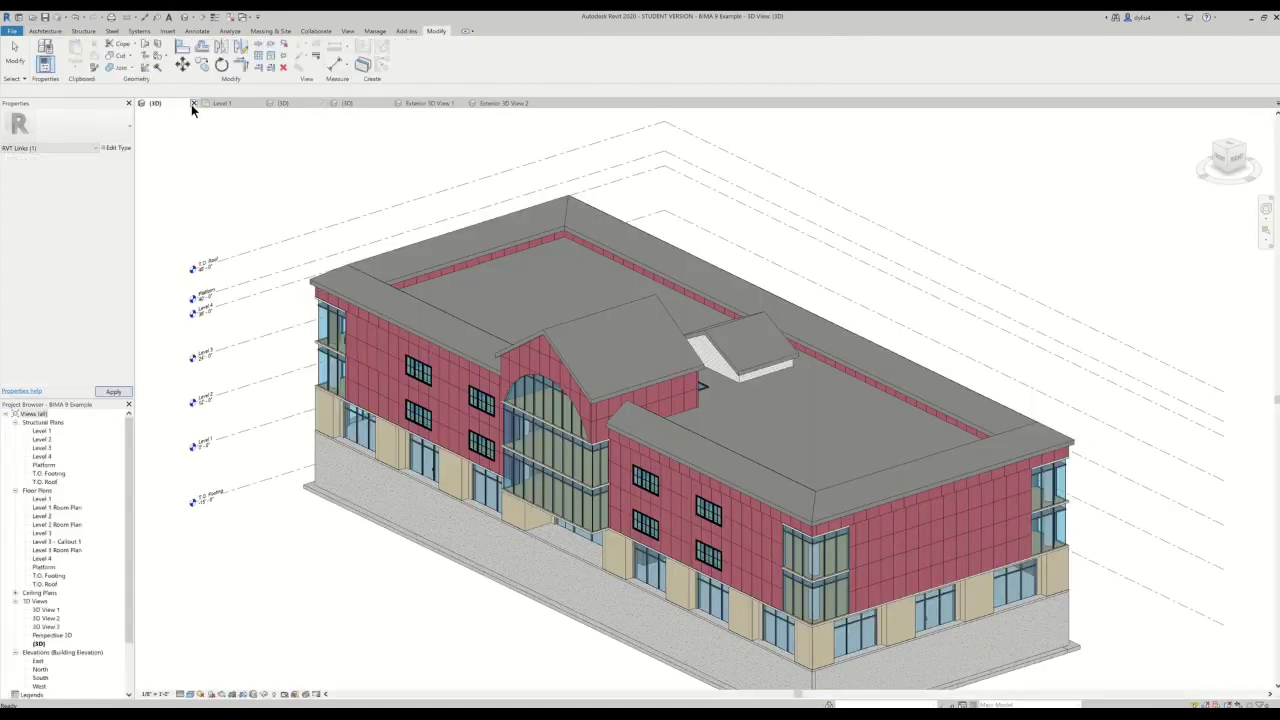
pyautogui.click(191, 103)
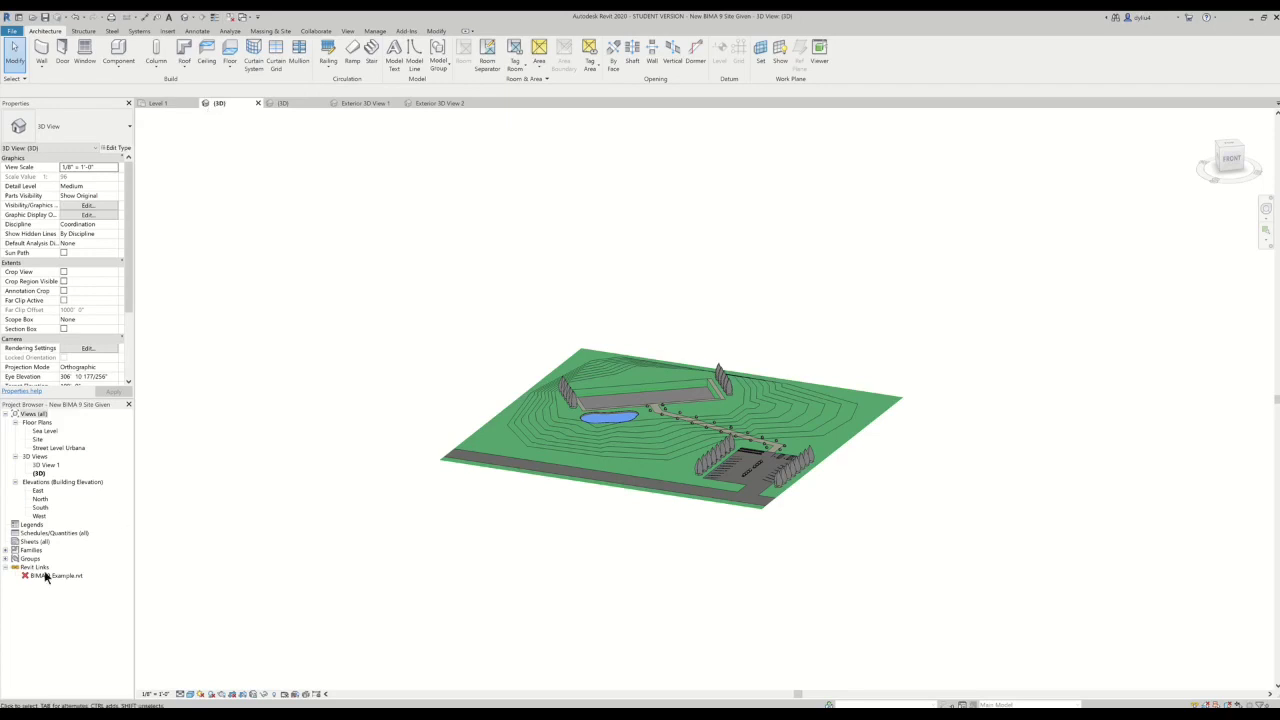
pyautogui.click(36, 568)
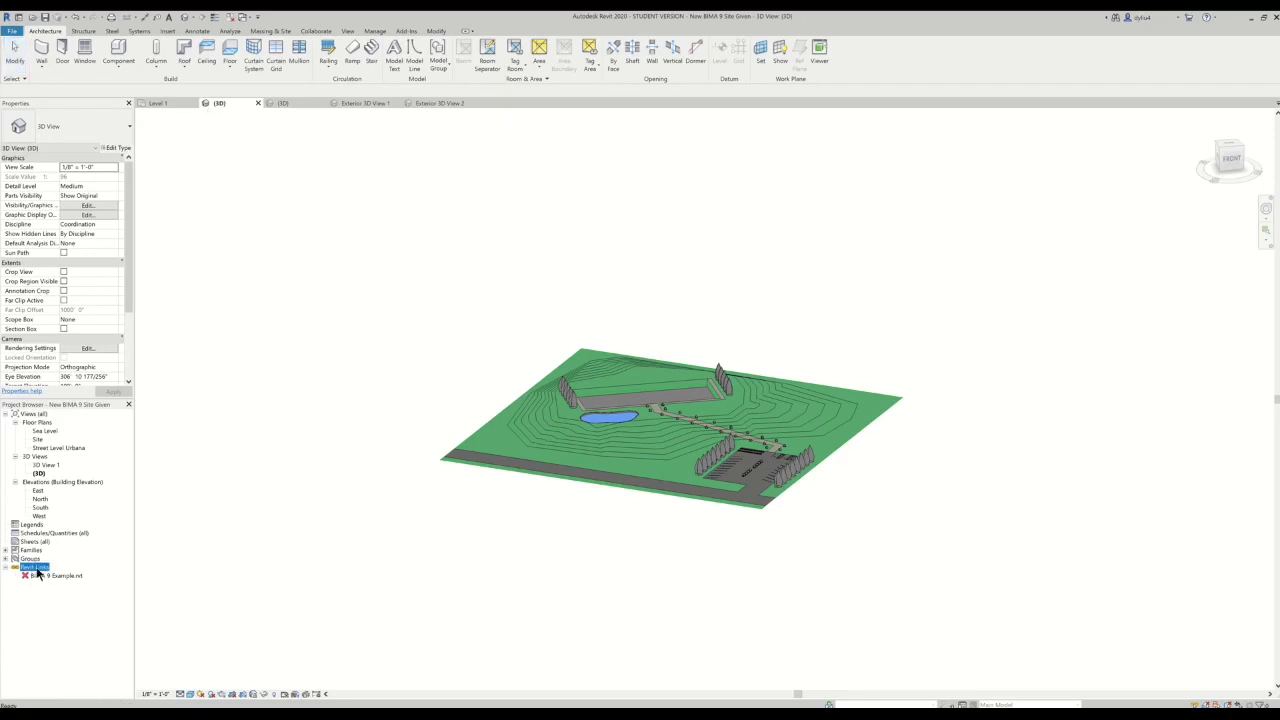
pyautogui.rightClick(36, 570)
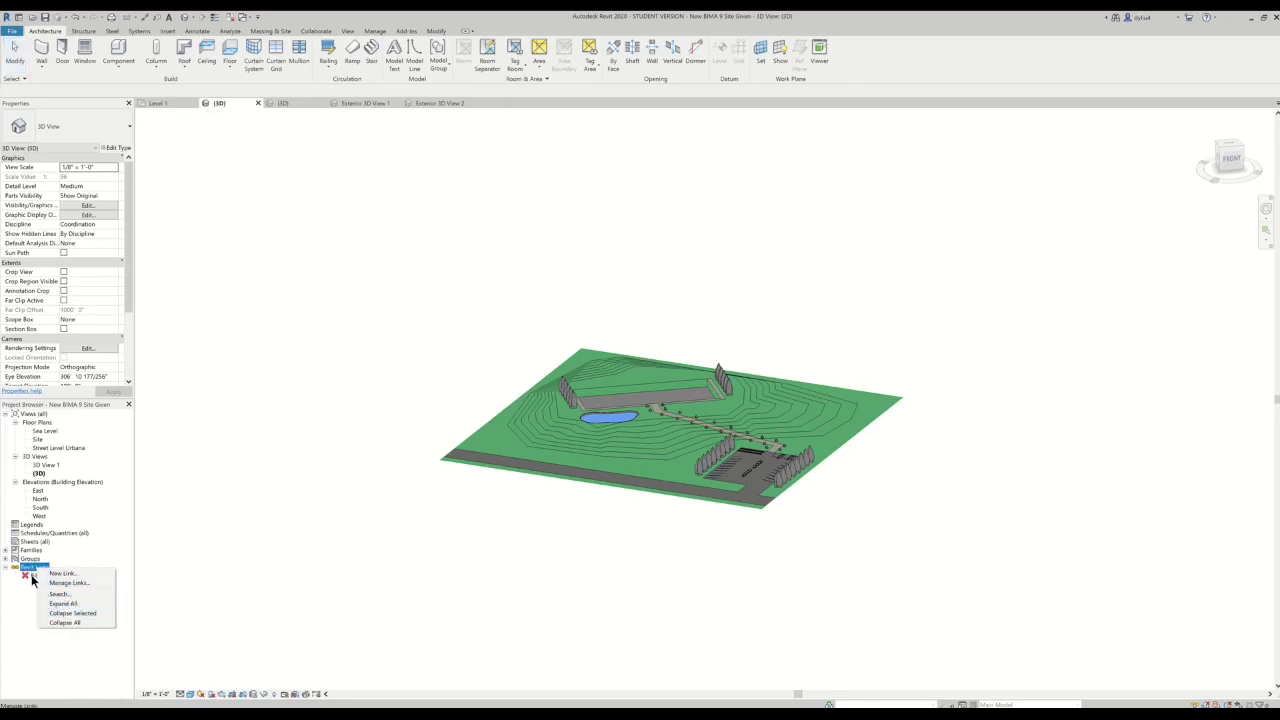
pyautogui.click(32, 576)
pyautogui.rightClick(31, 577)
pyautogui.click(96, 420)
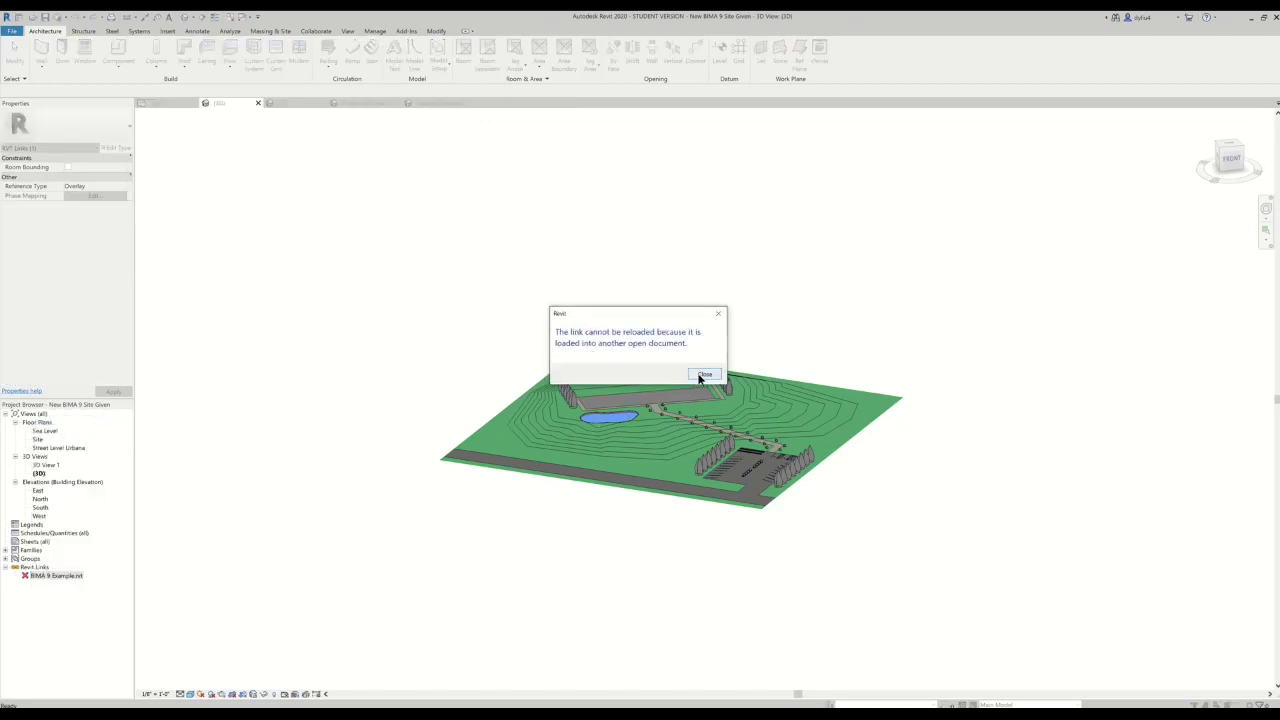
pyautogui.click(704, 375)
# Close the building project's Level 1 view and reload the BIMA 9 Example link in the site model.
pyautogui.click(195, 103)
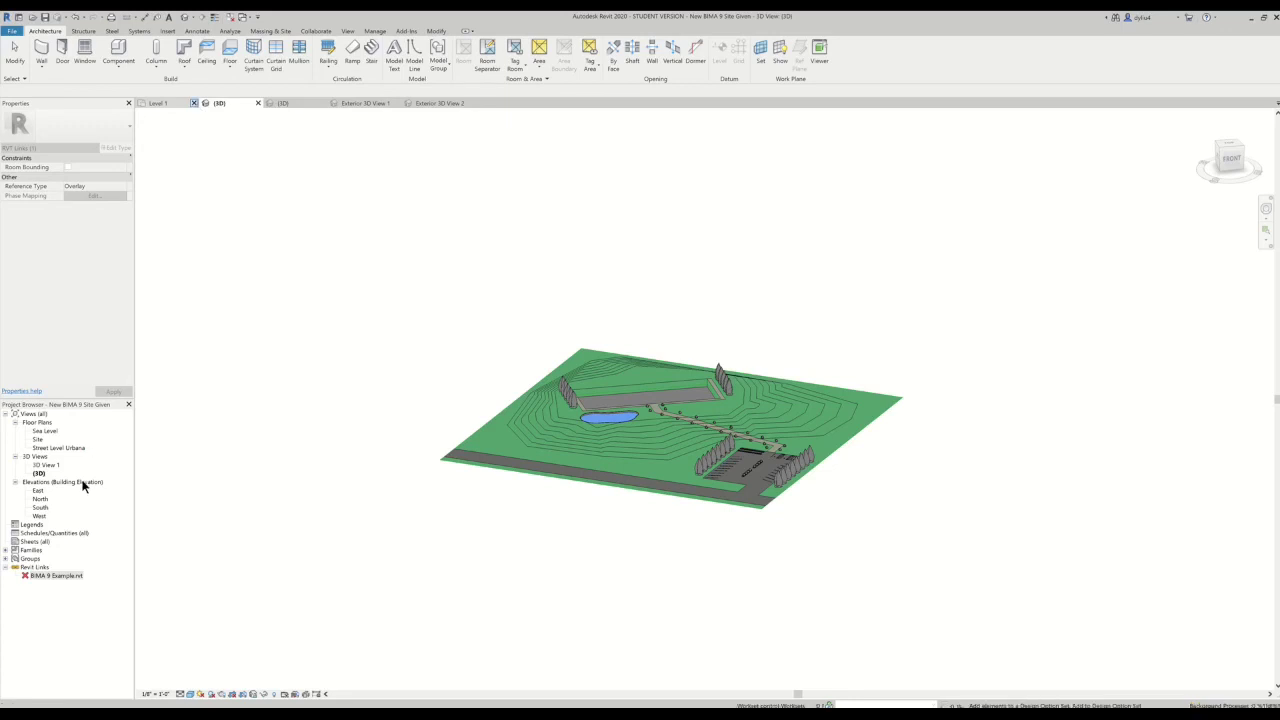
pyautogui.rightClick(43, 577)
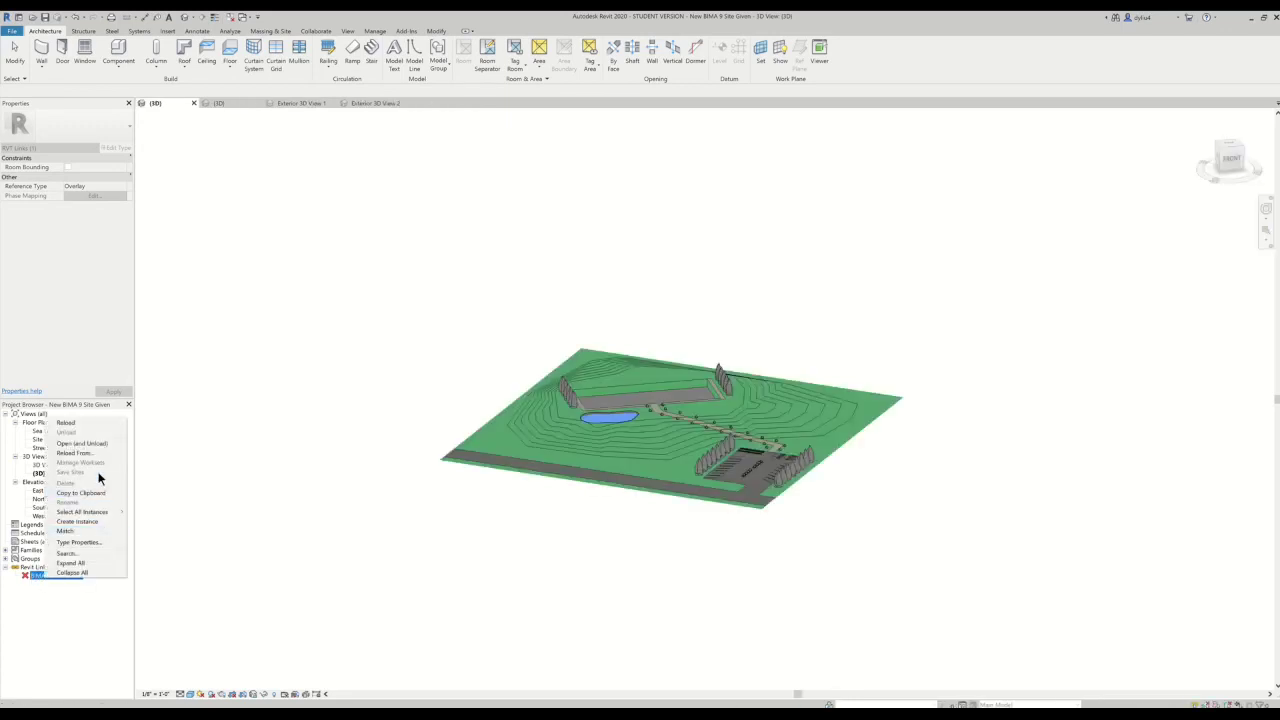
pyautogui.click(98, 423)
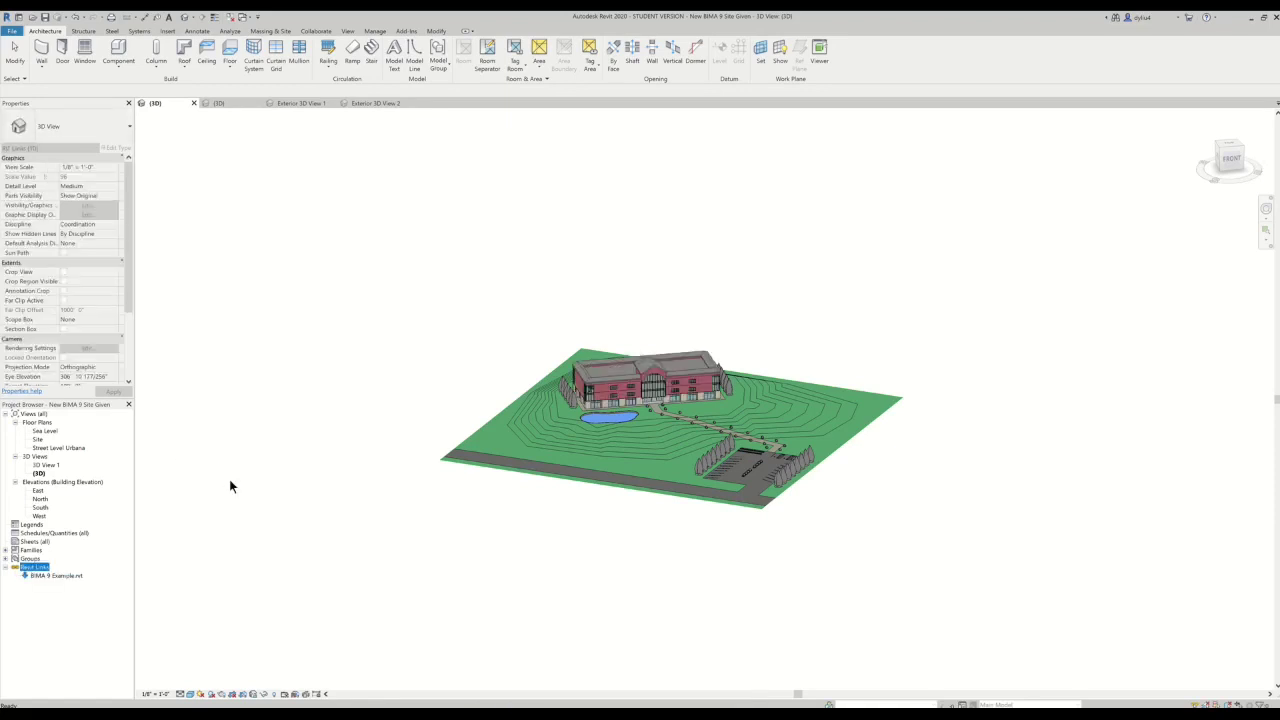
pyautogui.scroll(5, 735, 430)
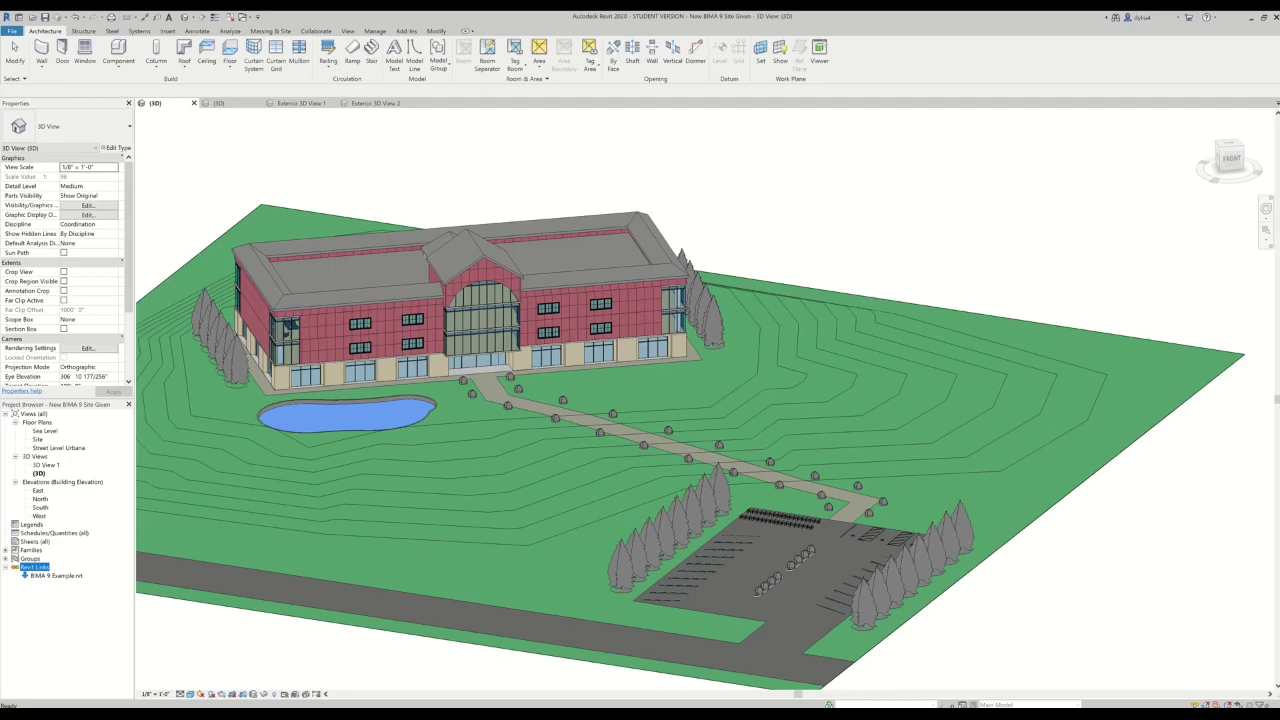
# Duplicate the site model's {3D} view without detailing and frame the whole site in the copy.
pyautogui.click(38, 473)
pyautogui.rightClick(38, 474)
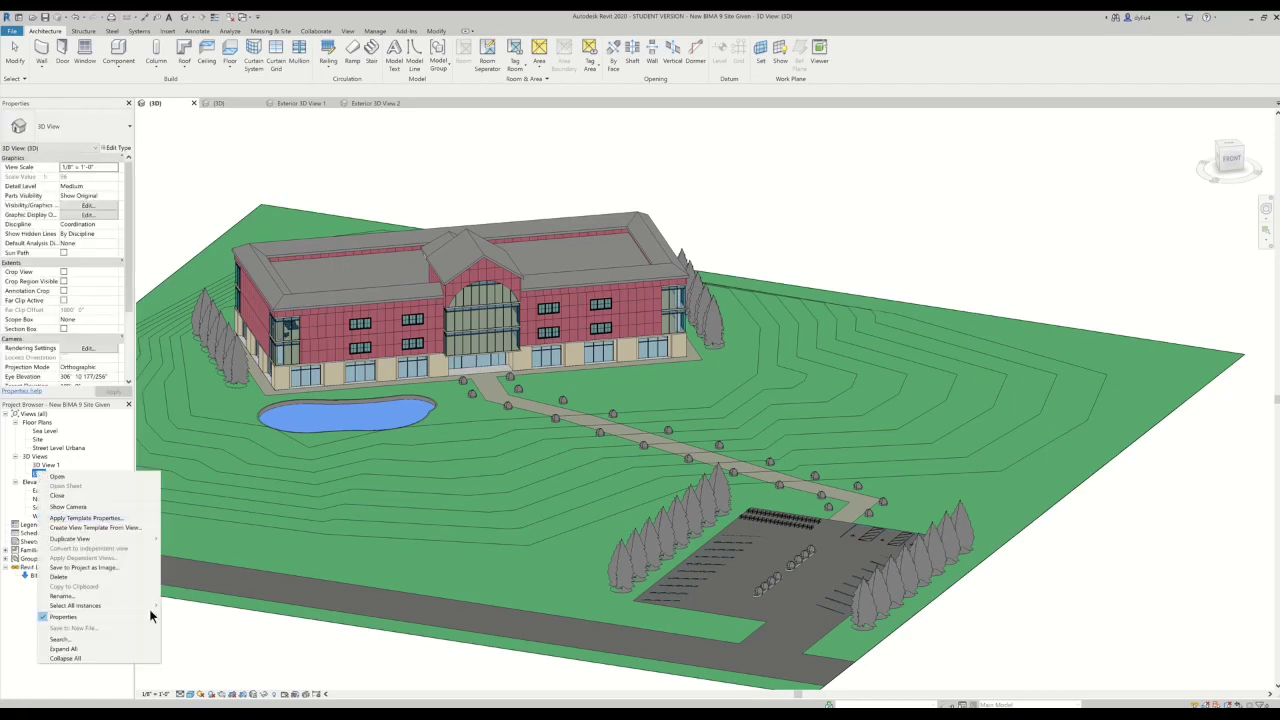
pyautogui.moveTo(113, 537)
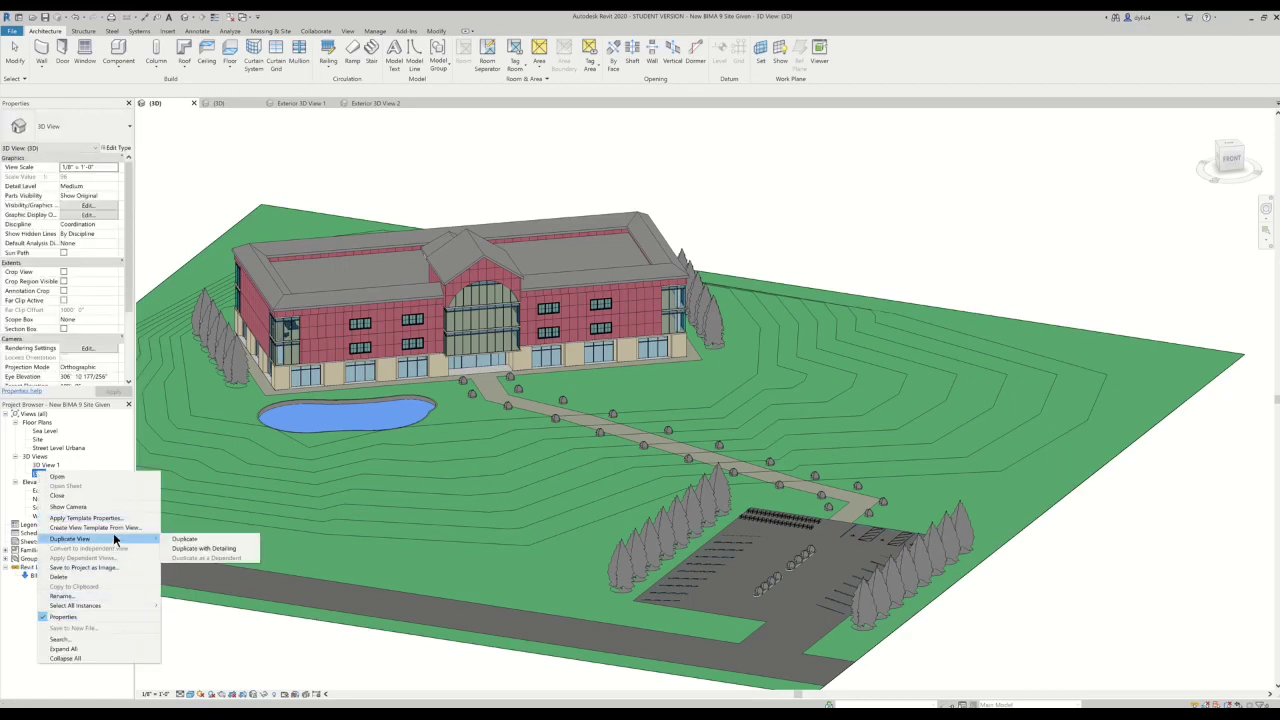
pyautogui.click(185, 539)
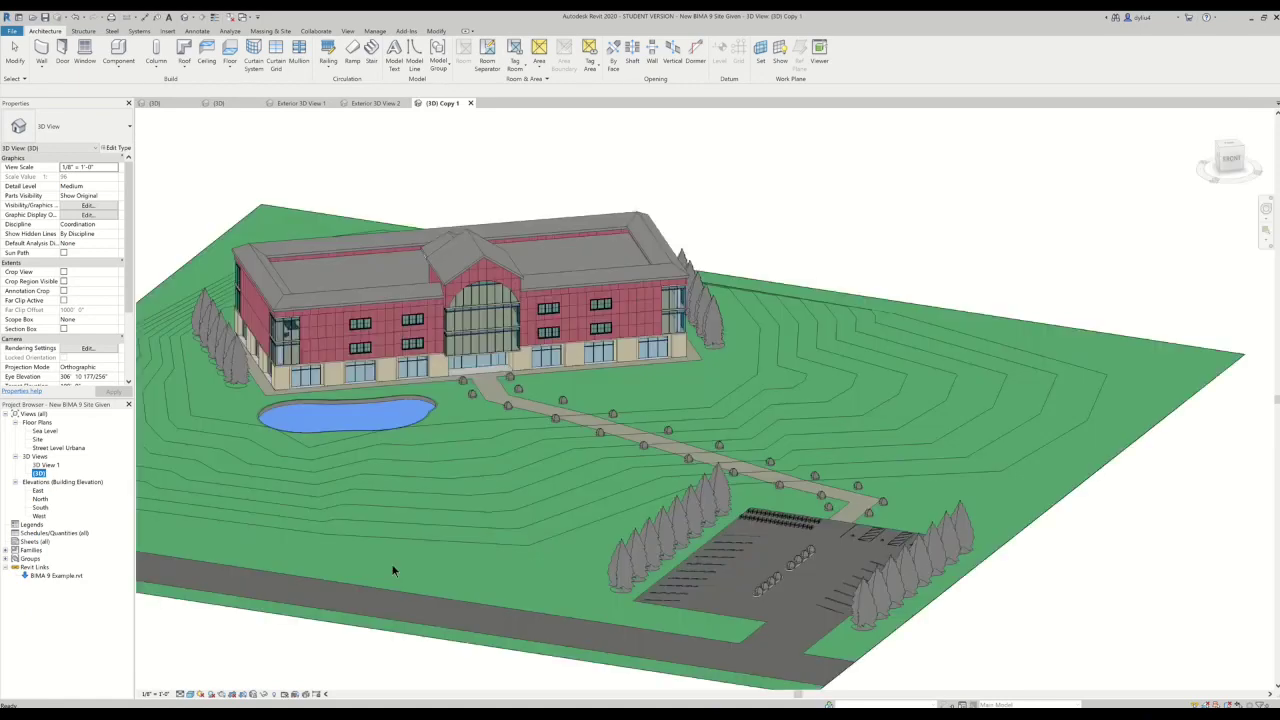
pyautogui.scroll(-5, 443, 634)
pyautogui.scroll(3, 386, 623)
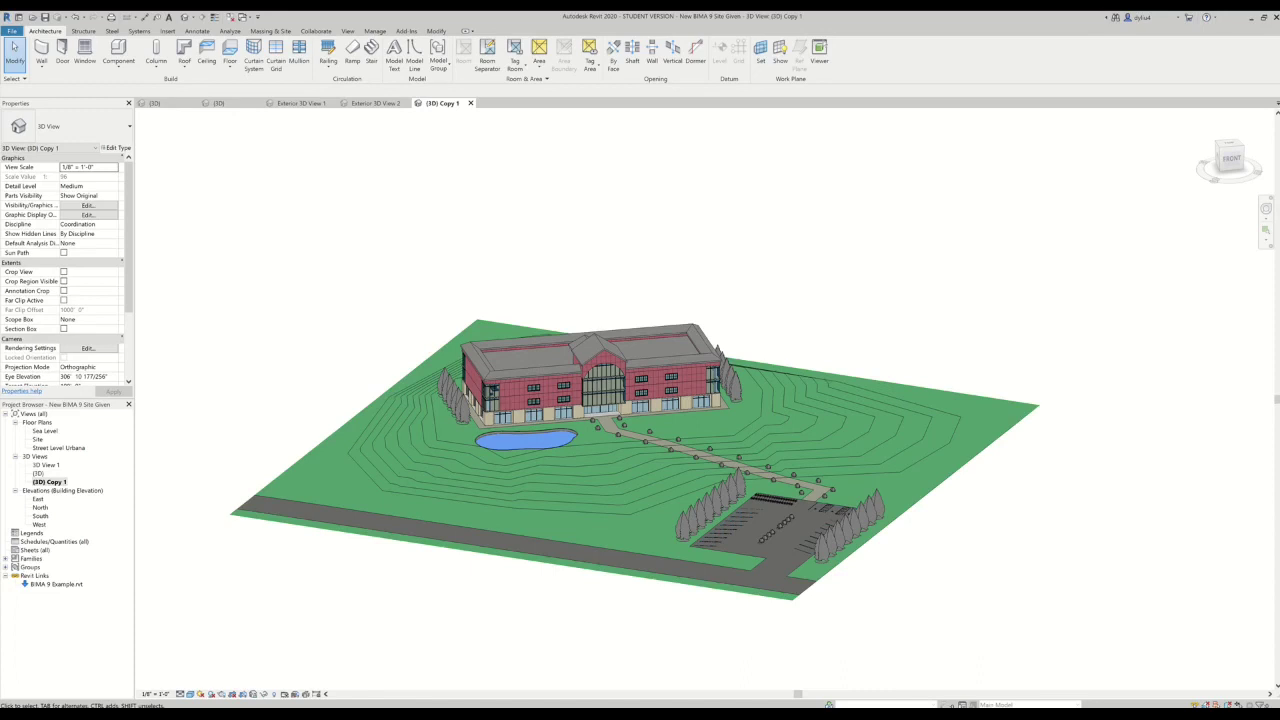
# Configure the sun settings as a single-day solar study from sunrise to sunset with a 15-minute time interval.
pyautogui.click(200, 695)
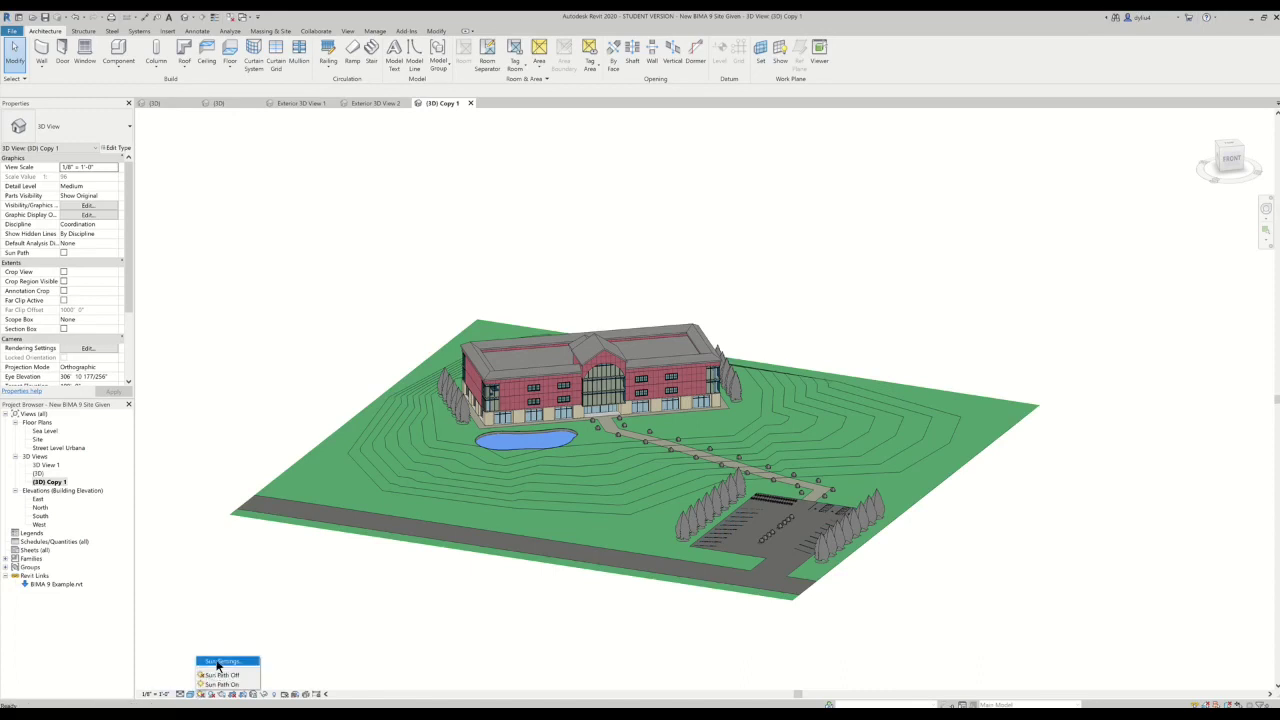
pyautogui.click(218, 662)
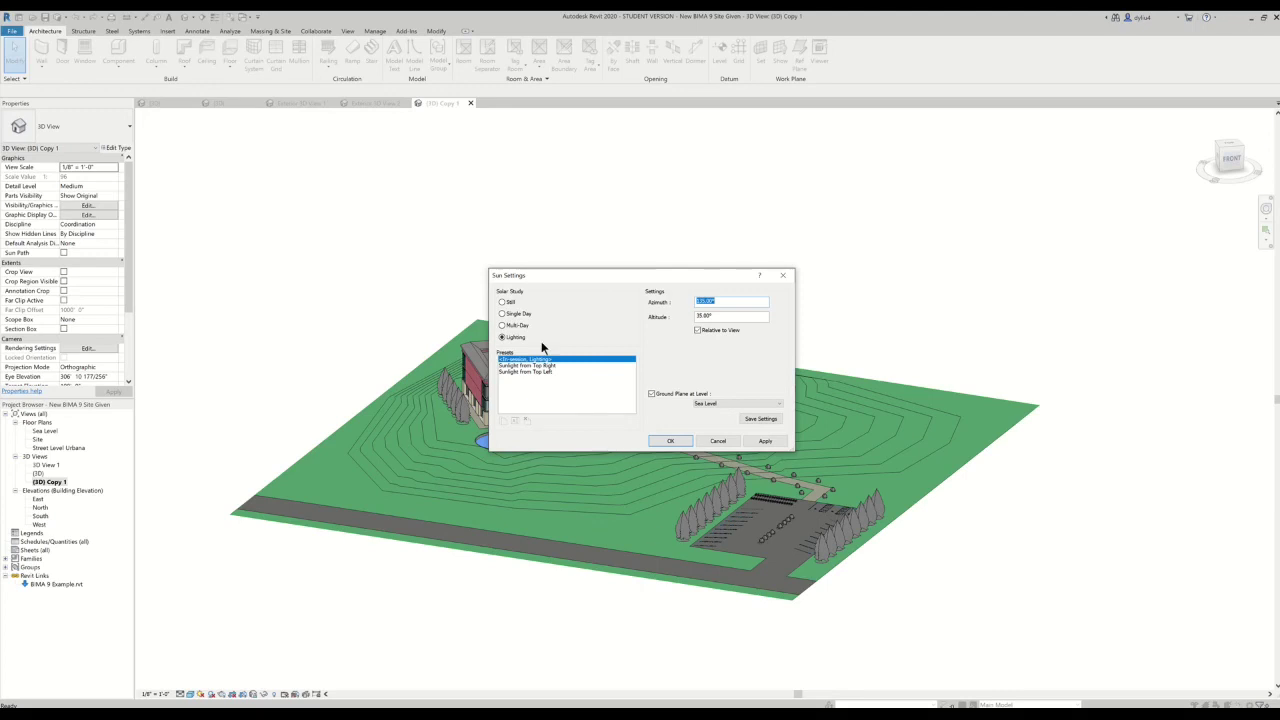
pyautogui.click(502, 314)
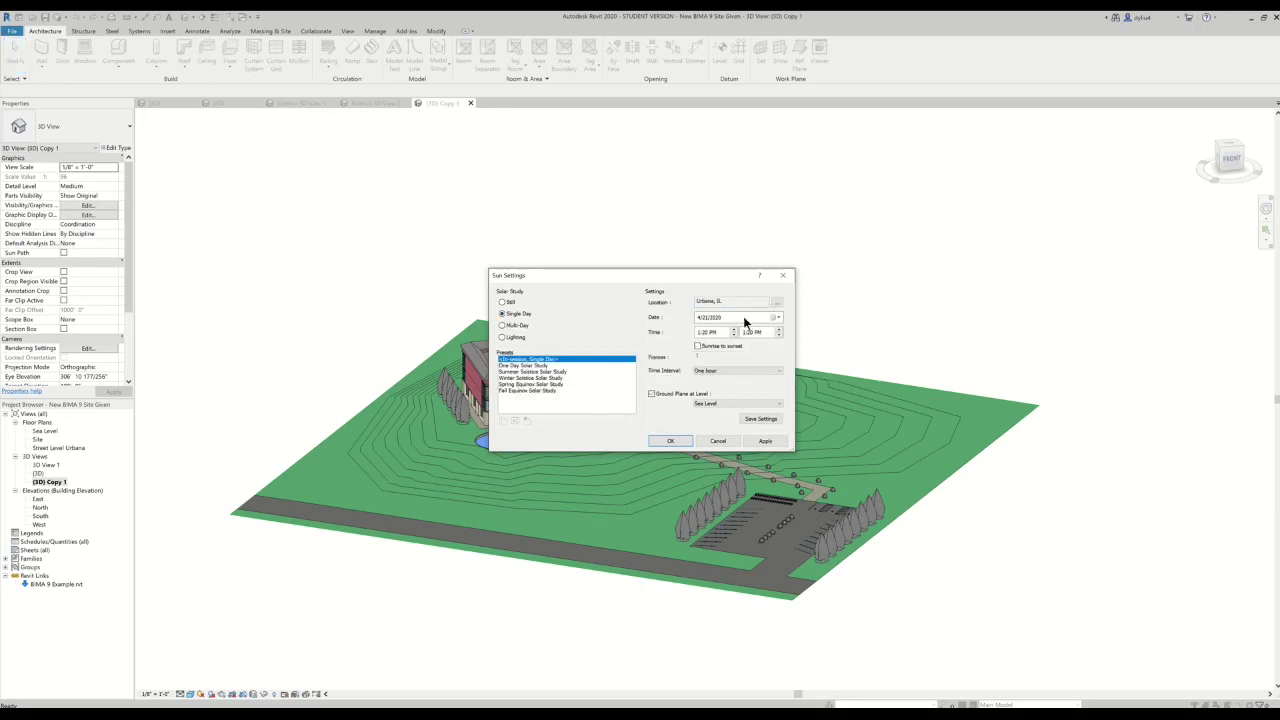
pyautogui.click(699, 346)
pyautogui.click(699, 346)
pyautogui.click(724, 372)
pyautogui.click(725, 378)
pyautogui.moveTo(579, 284); pyautogui.dragTo(484, 285)
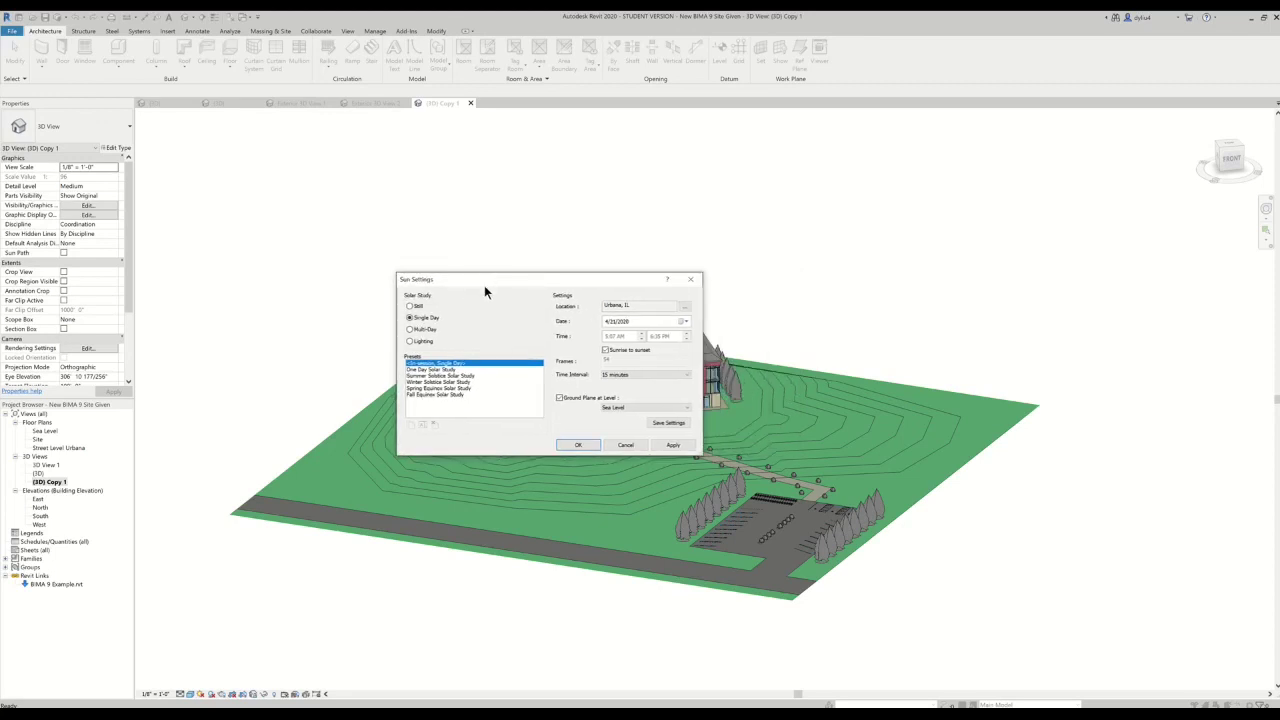
pyautogui.click(580, 446)
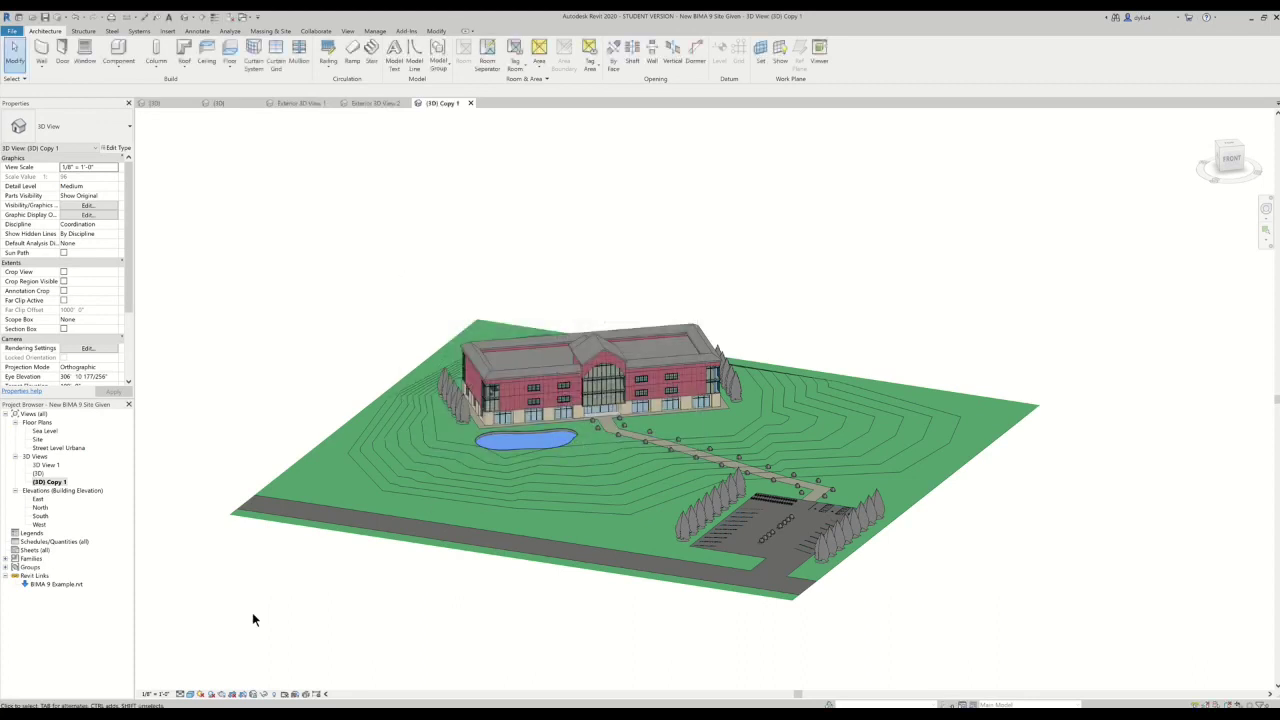
# Turn on the sun path in the copied 3D view and show its full extent around the site.
pyautogui.click(201, 692)
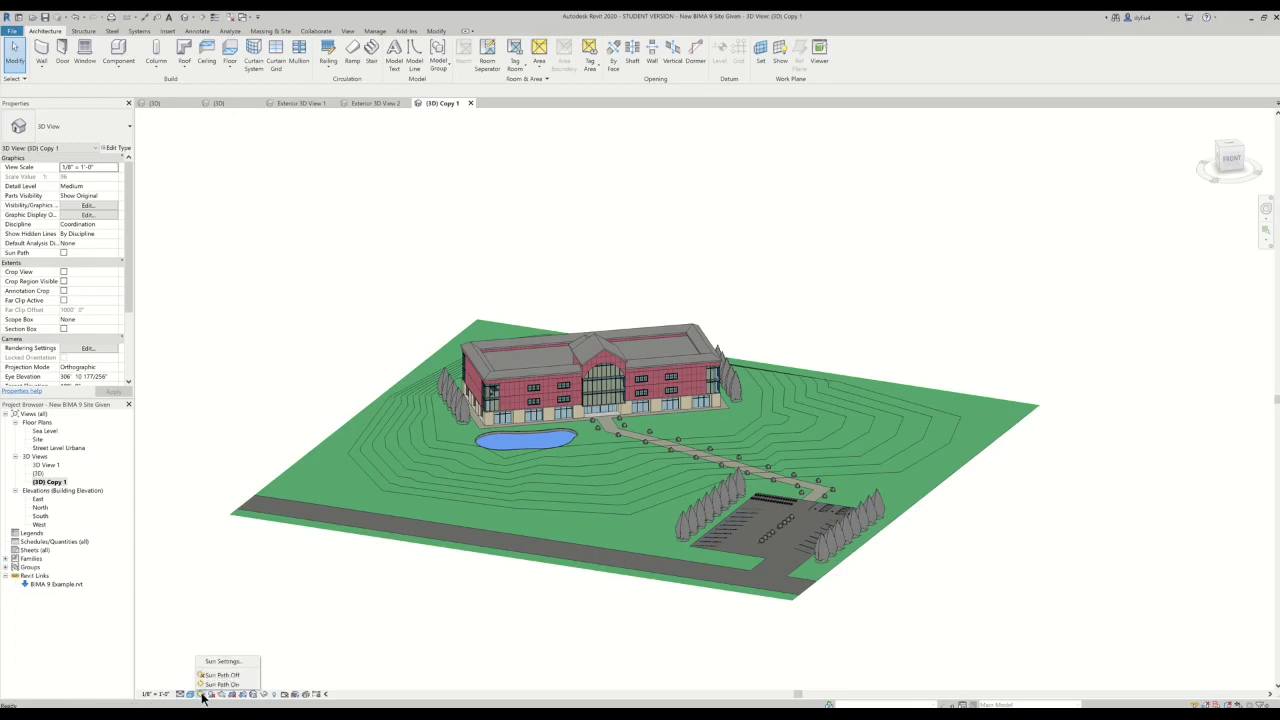
pyautogui.click(211, 685)
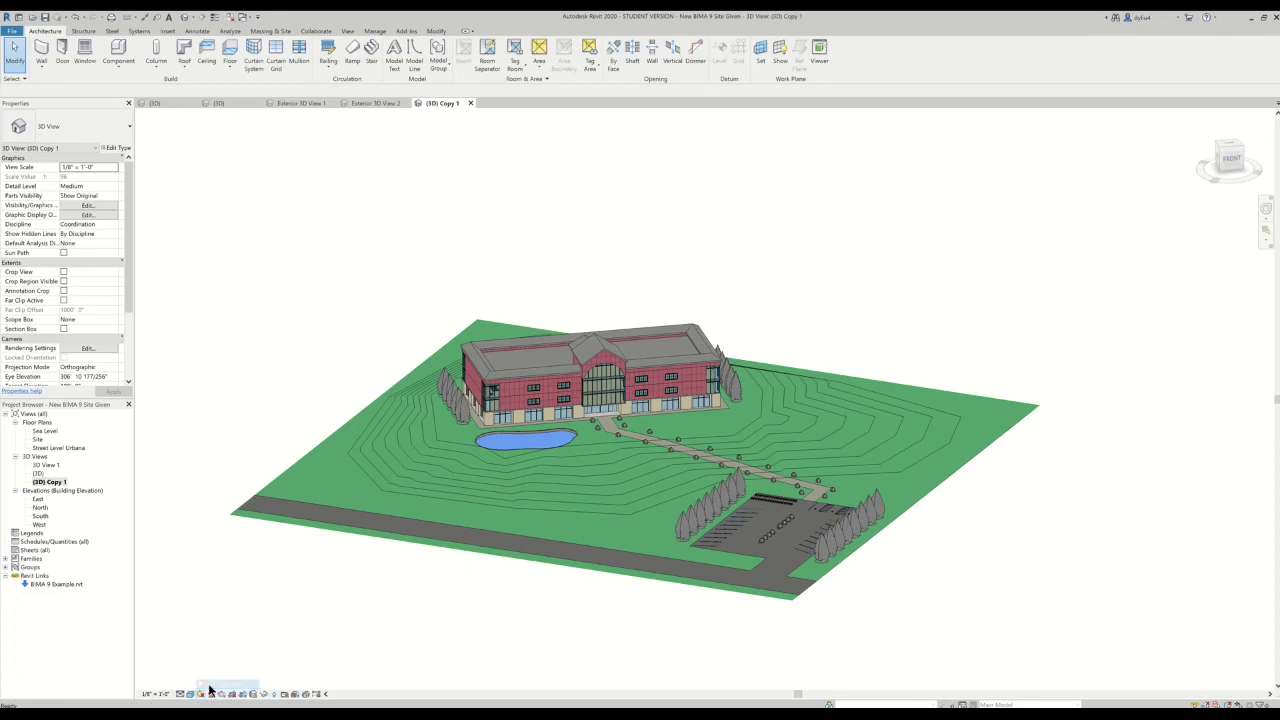
pyautogui.scroll(-5, 507, 530)
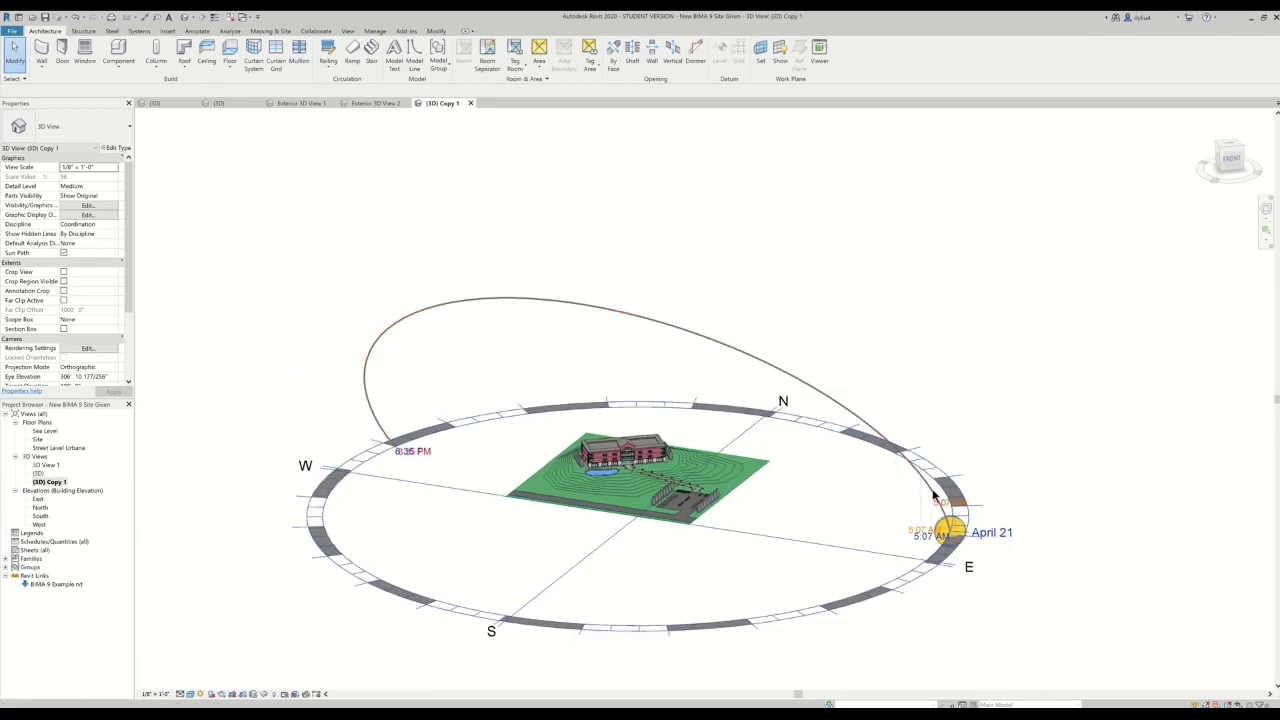
pyautogui.click(988, 566)
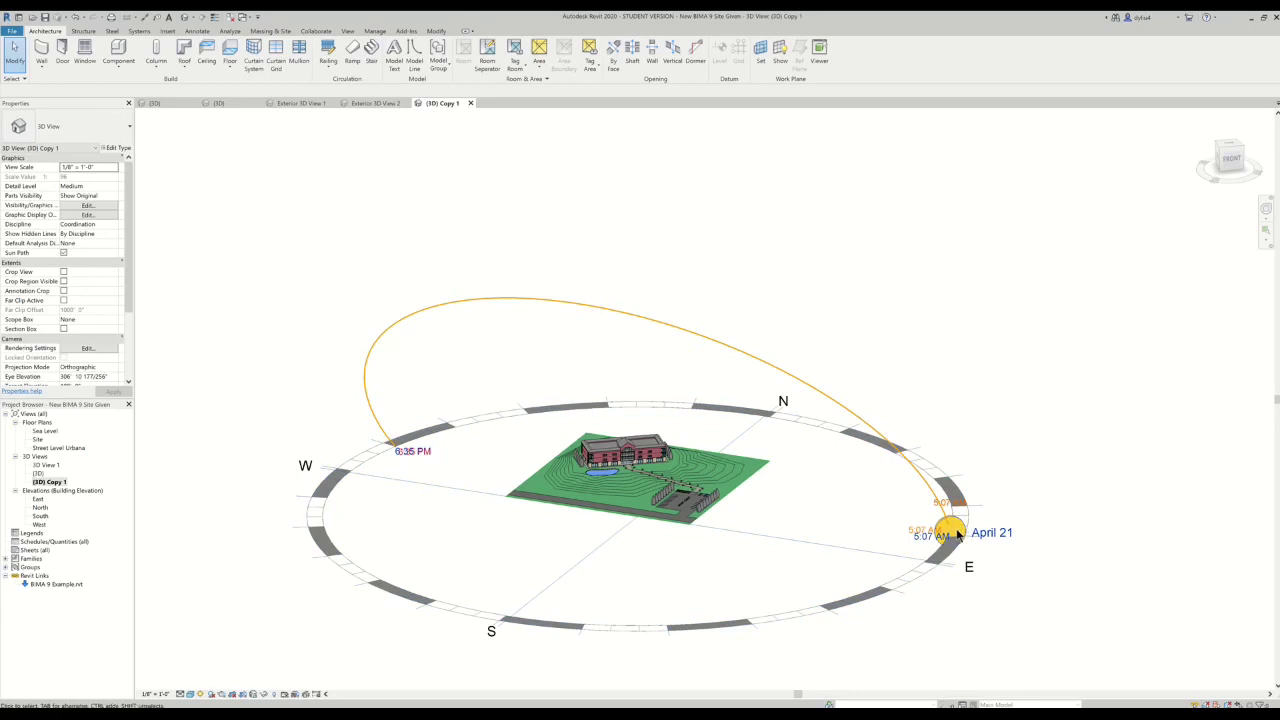
# Turn on shadows in the copied 3D view, keeping the site and sun path in view.
pyautogui.click(211, 694)
pyautogui.scroll(5, 653, 470)
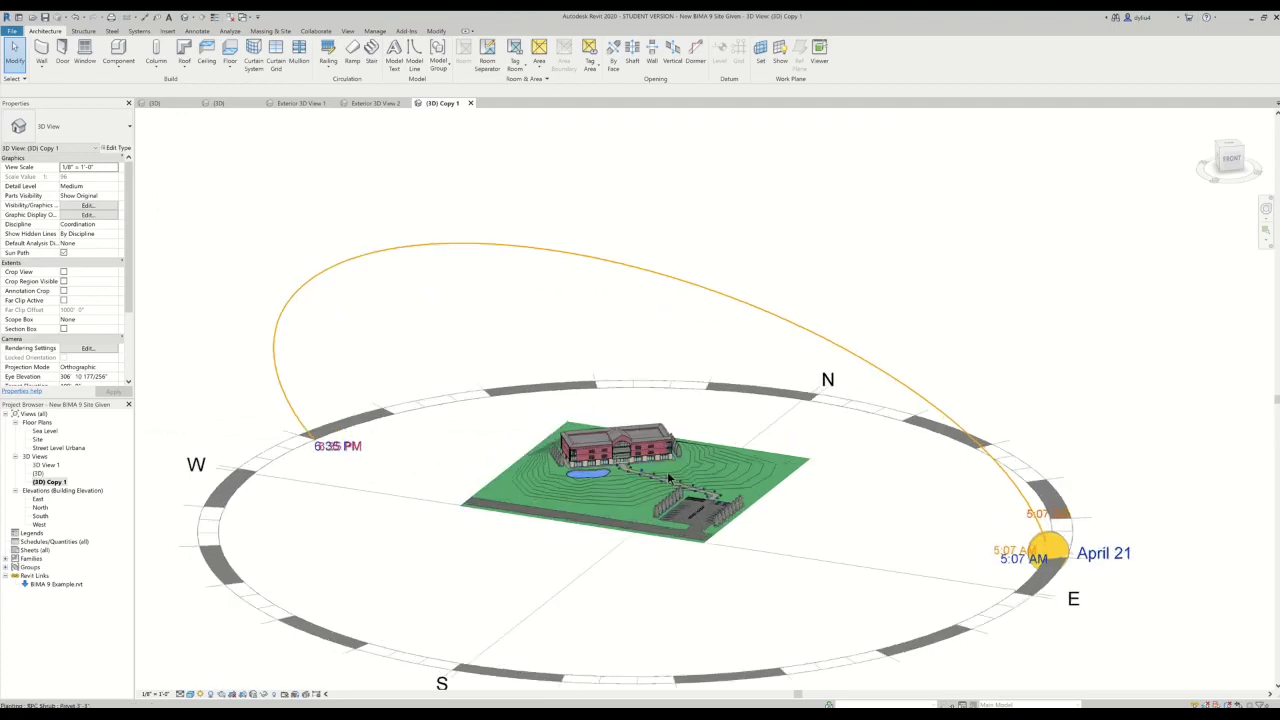
pyautogui.scroll(-4, 1143, 558)
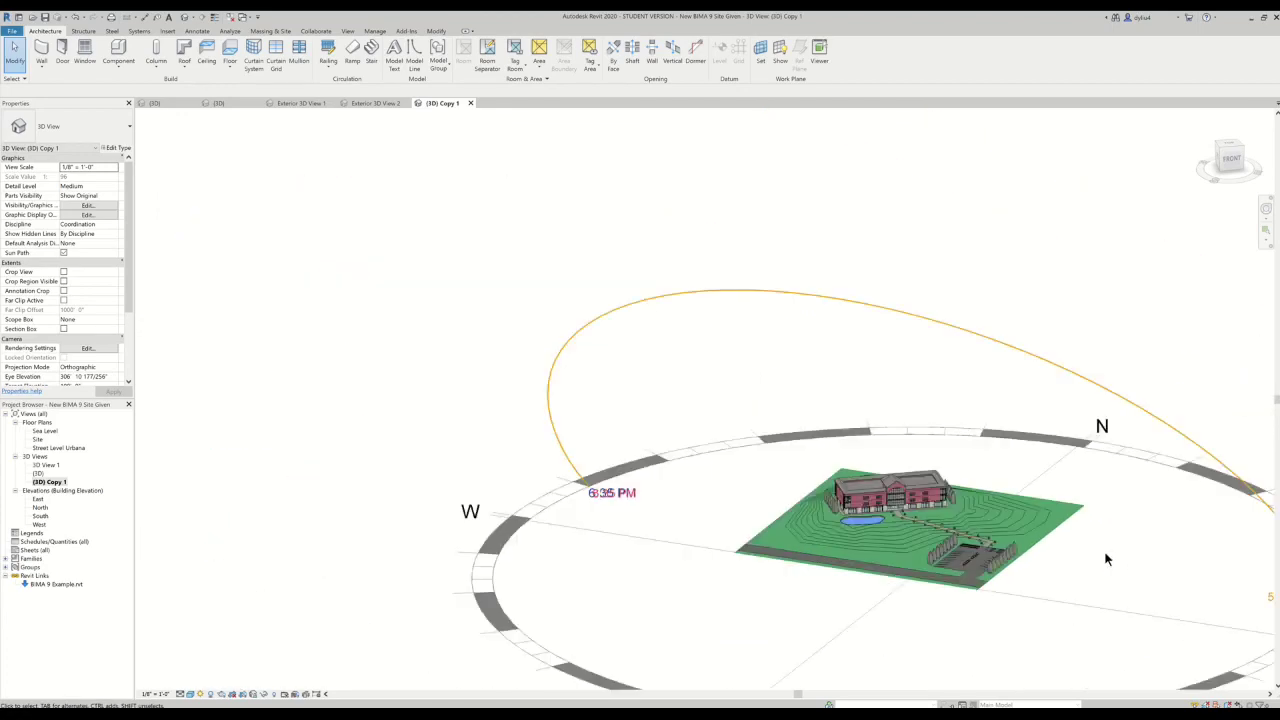
pyautogui.moveTo(1106, 597); pyautogui.dragTo(900, 581, button='middle')
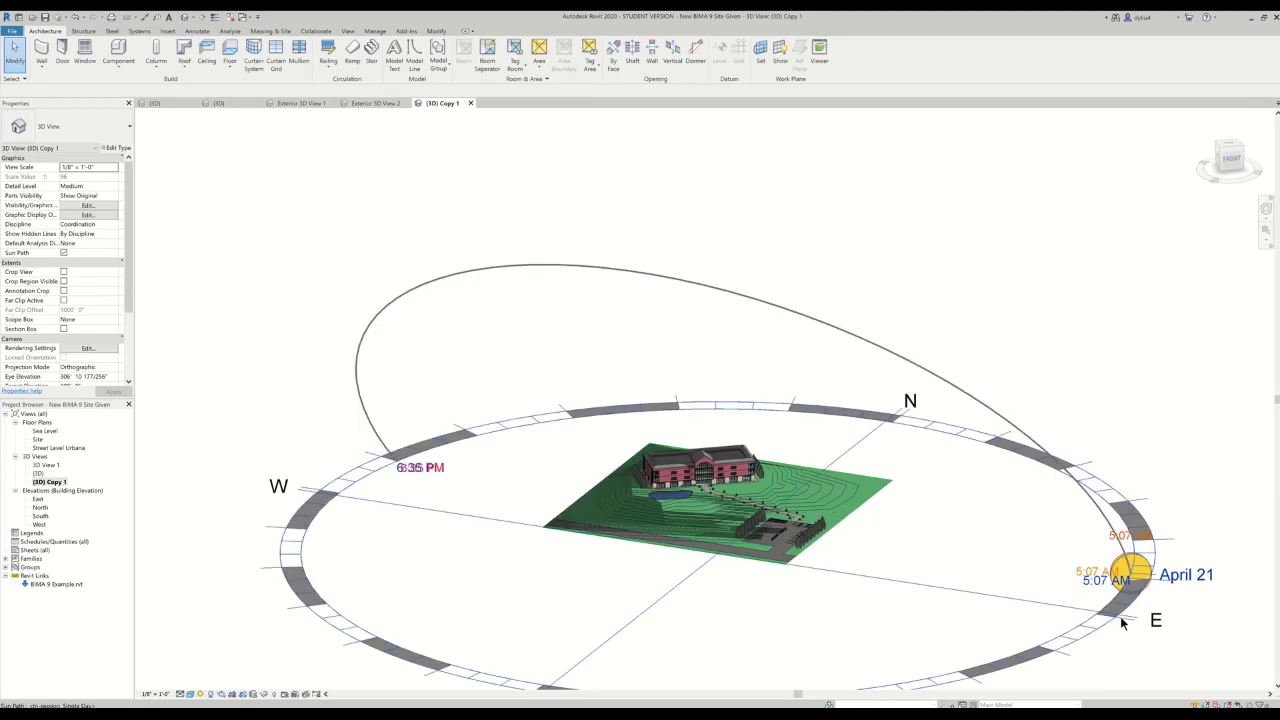
pyautogui.click(13, 31)
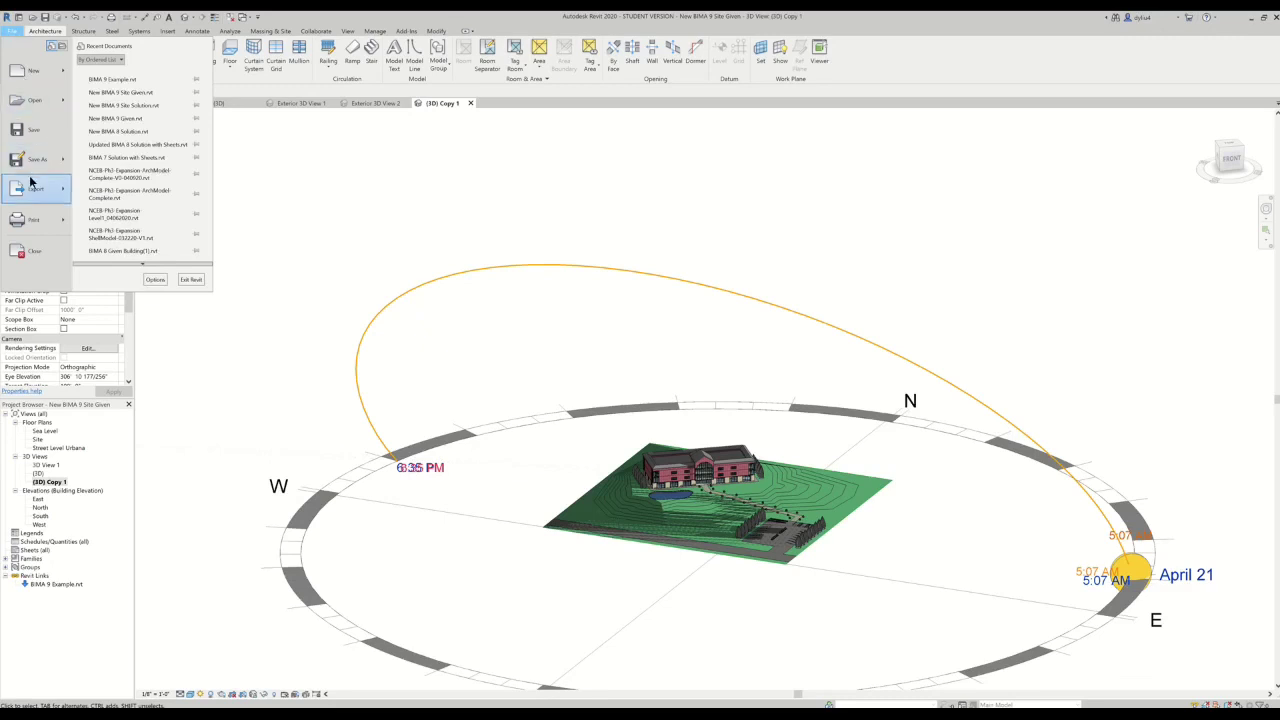
pyautogui.moveTo(33, 183)
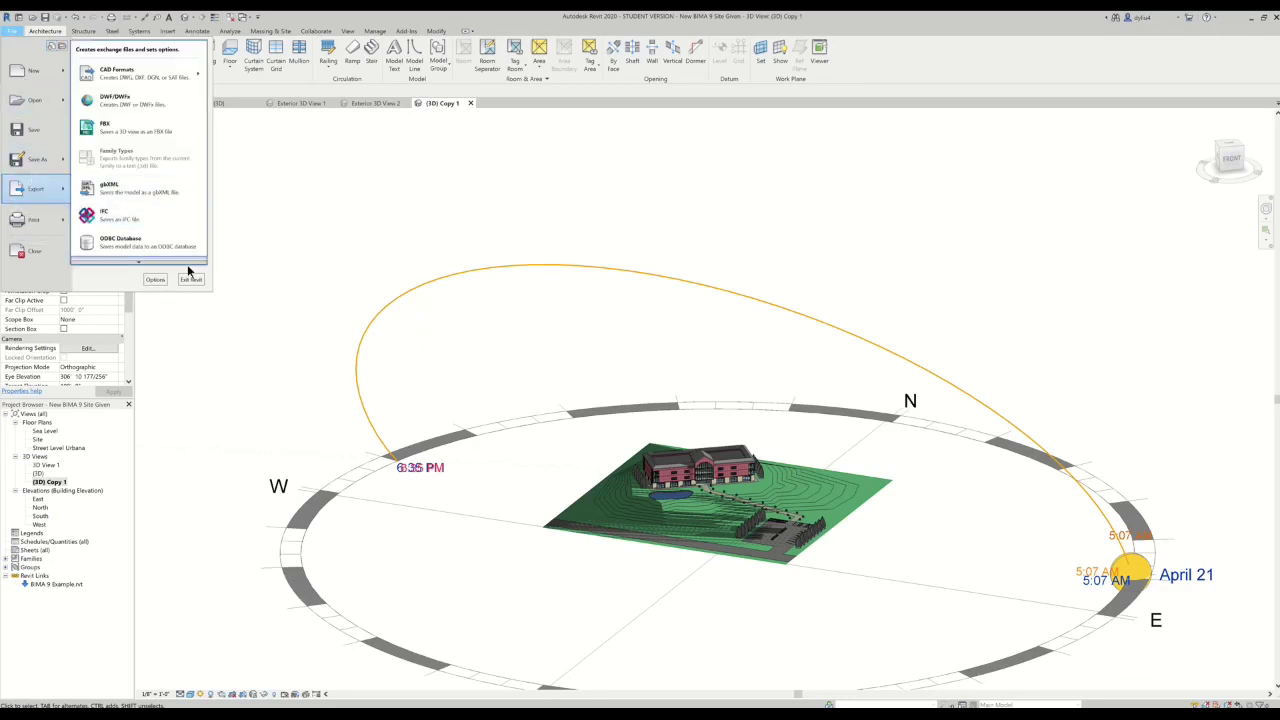
pyautogui.moveTo(187, 264)
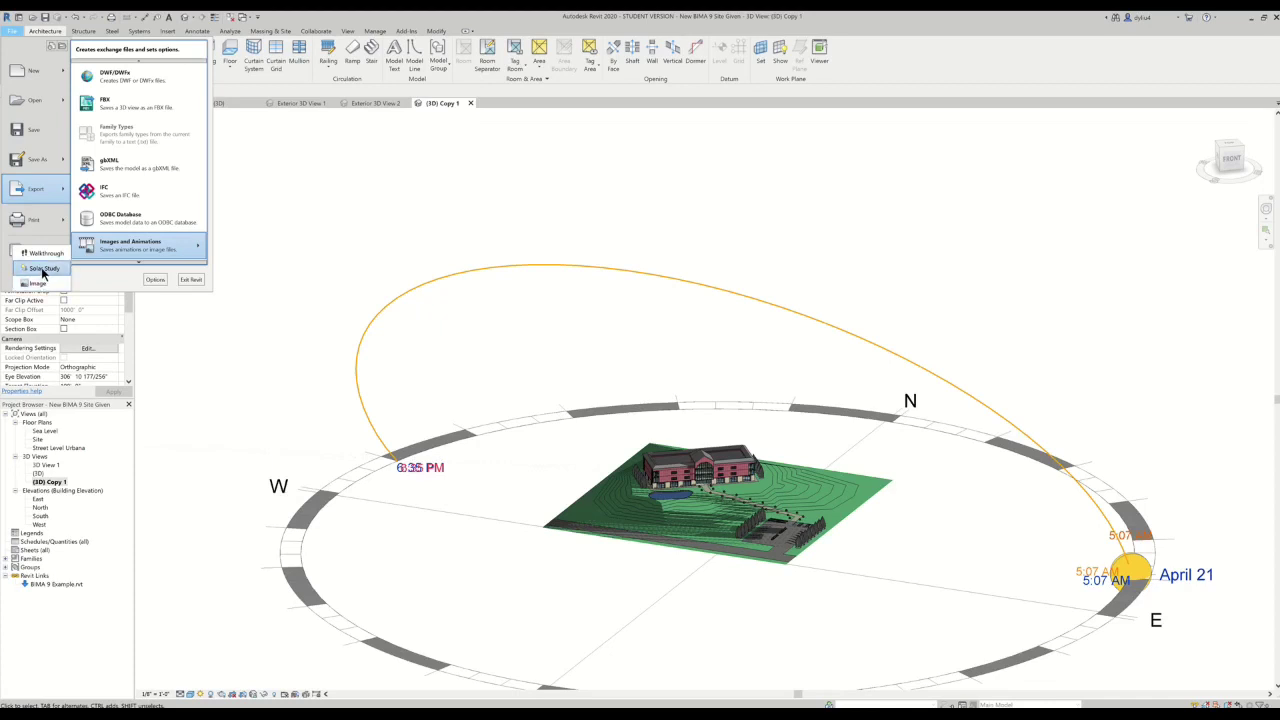
pyautogui.click(202, 343)
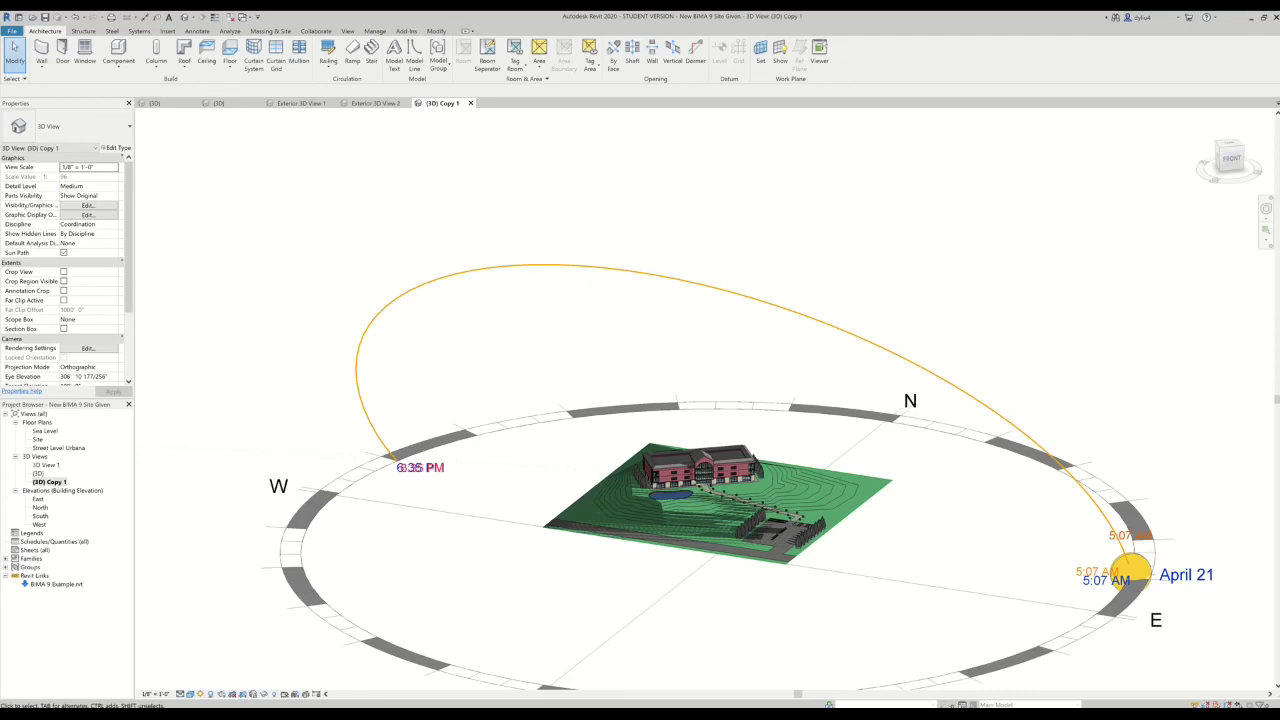
# Switch to the New BIMA 9 Site Solution model and open its Exterior 3D View 1, framing the whole perspective.
pyautogui.click(228, 105)
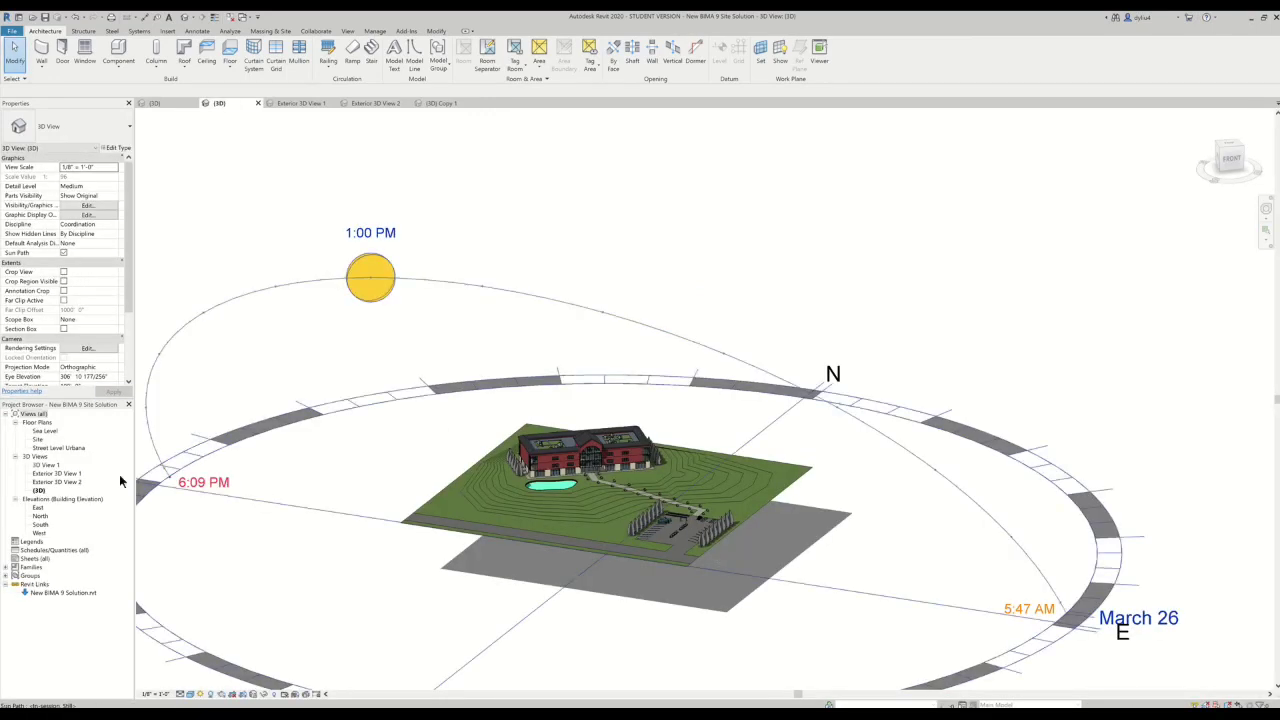
pyautogui.doubleClick(47, 474)
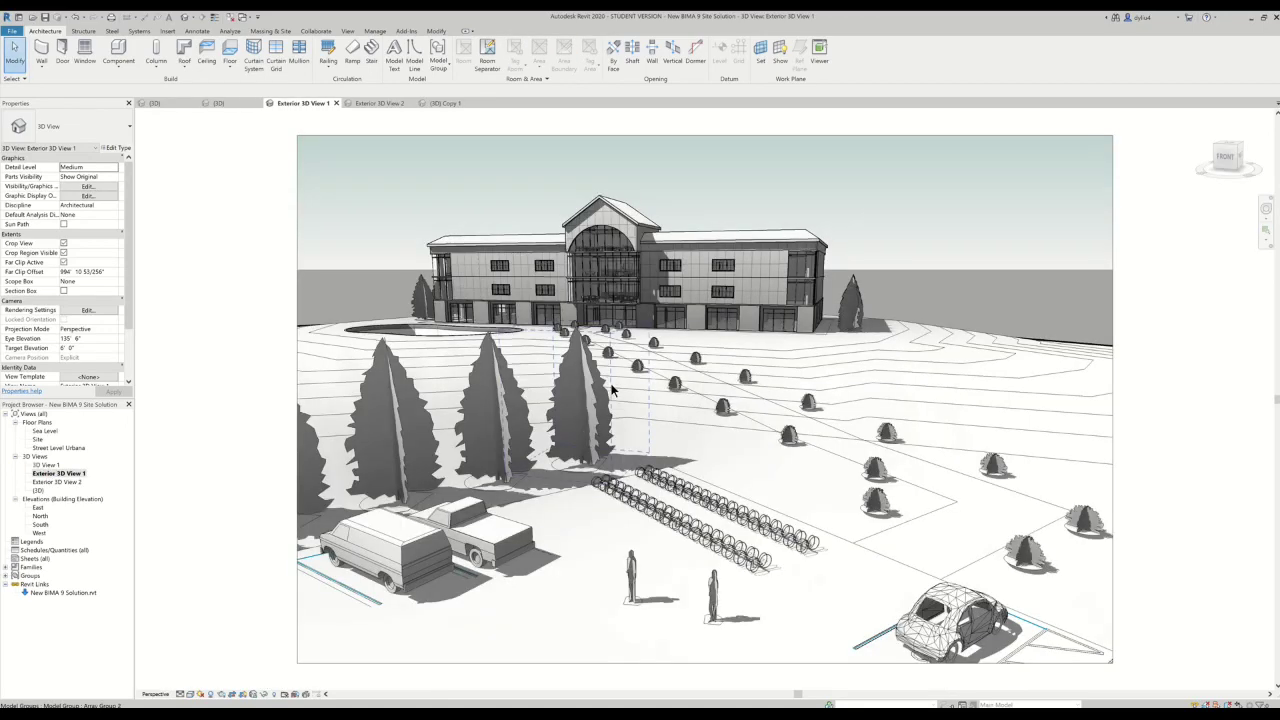
pyautogui.scroll(-2, 612, 390)
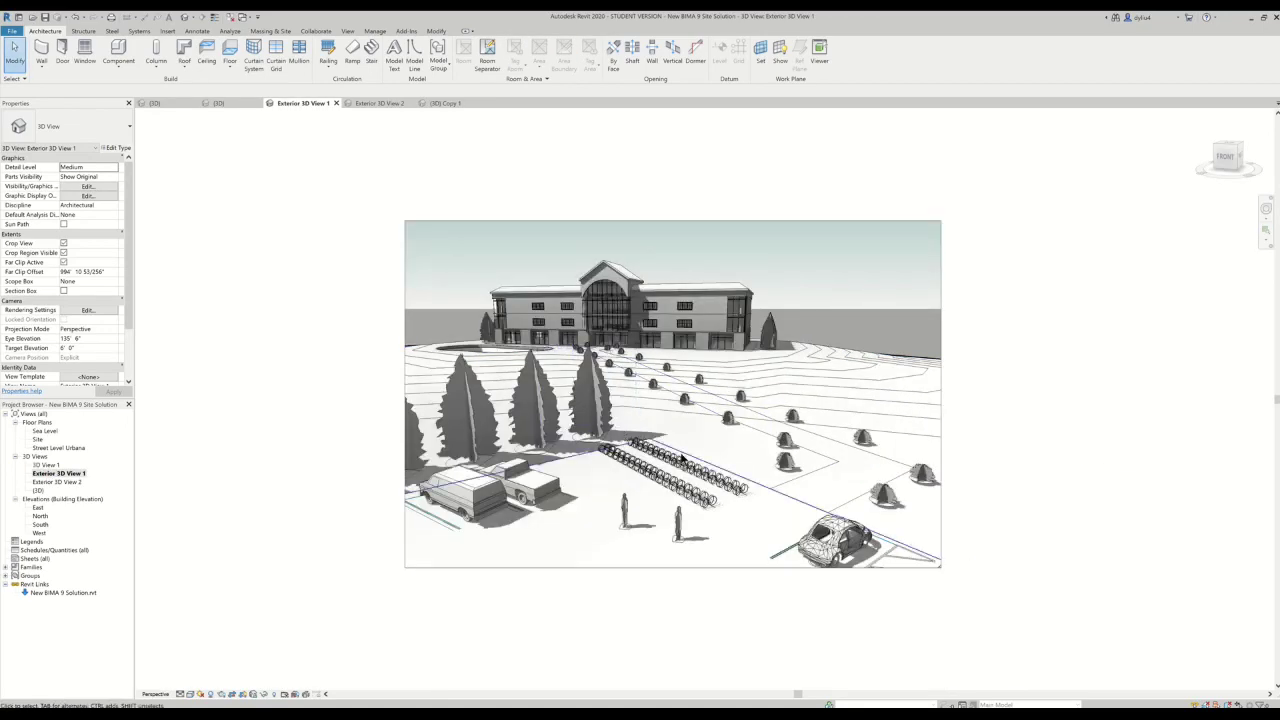
pyautogui.scroll(2, 778, 445)
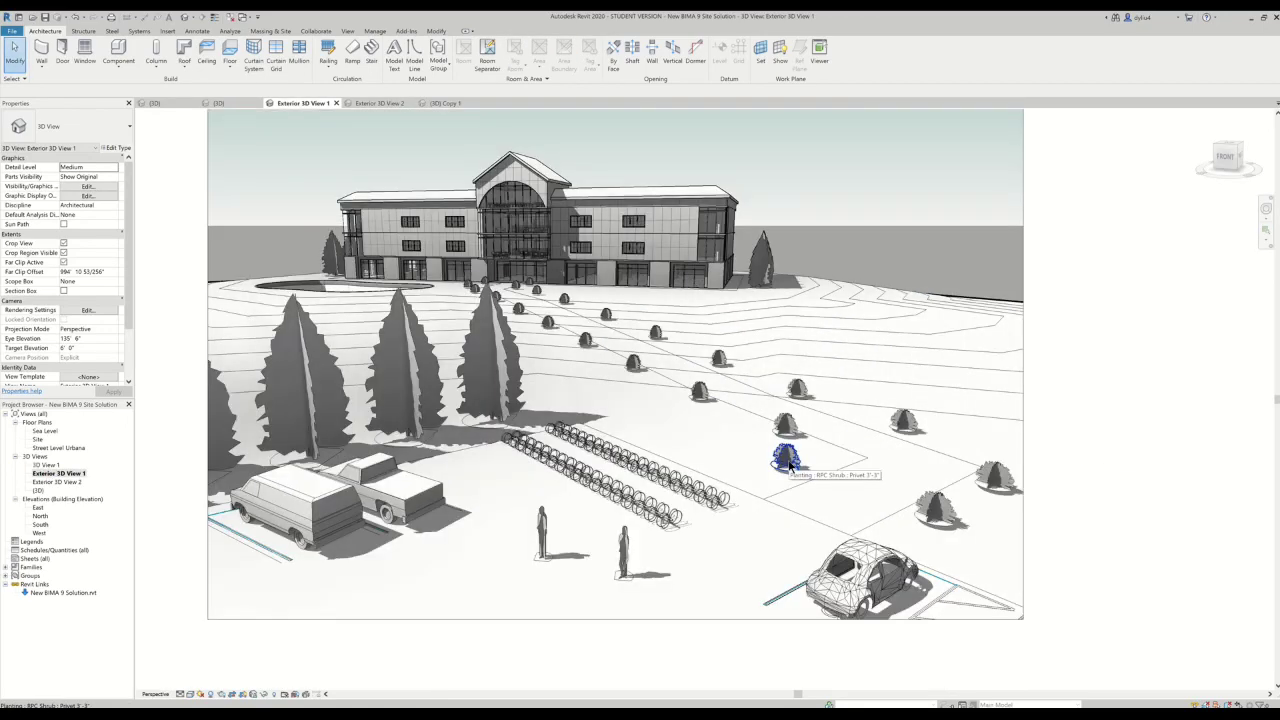
pyautogui.scroll(-1, 715, 446)
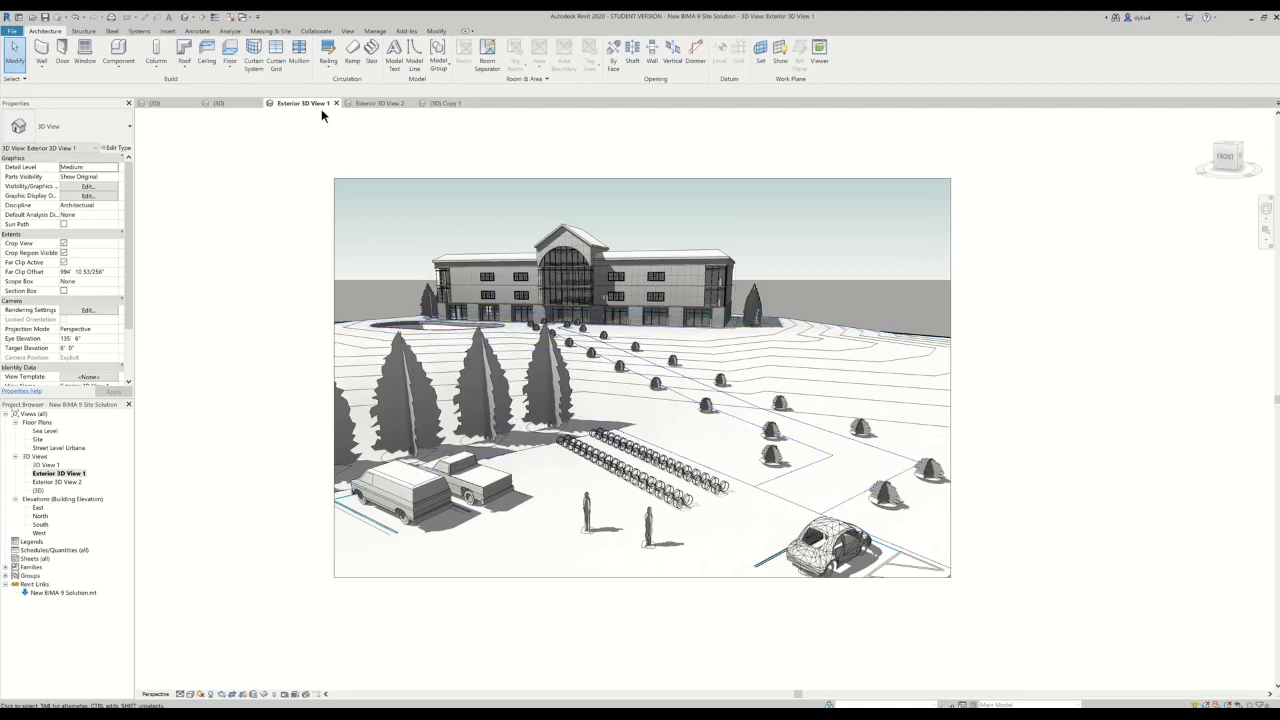
# Start Render in Cloud for Exterior 3D View 1 and continue past the introduction to the render settings.
pyautogui.click(348, 31)
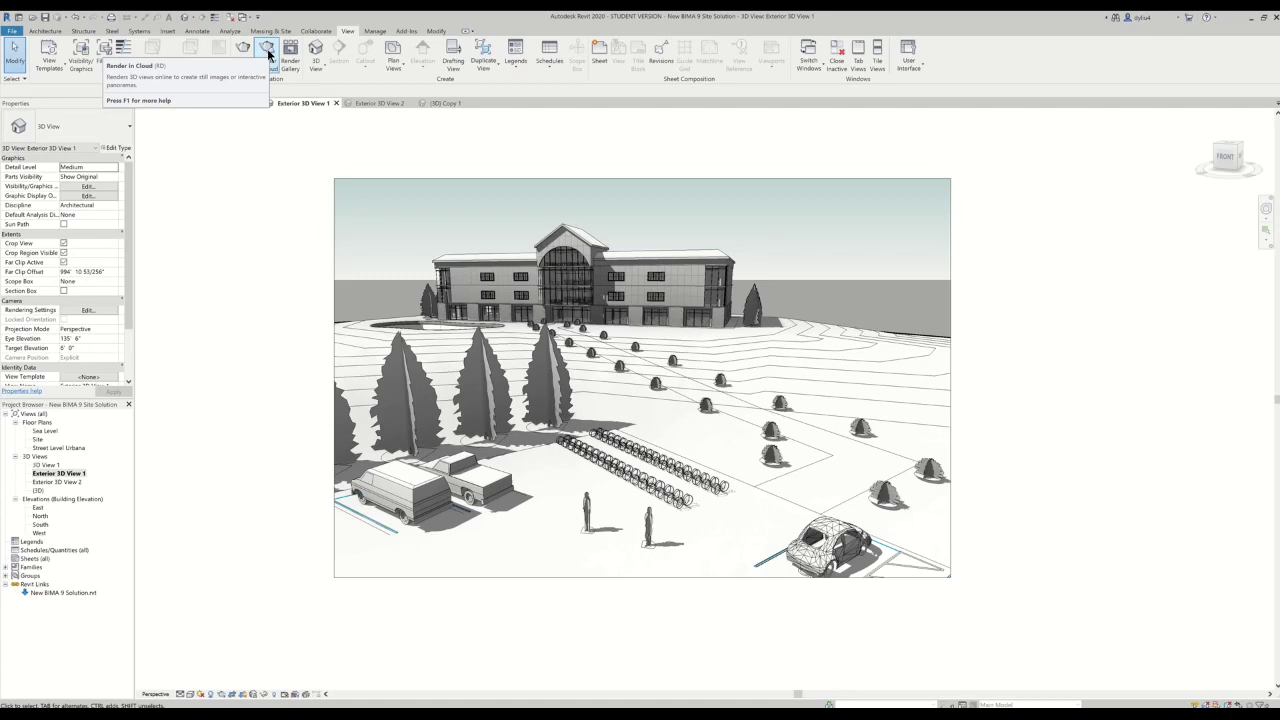
pyautogui.click(267, 51)
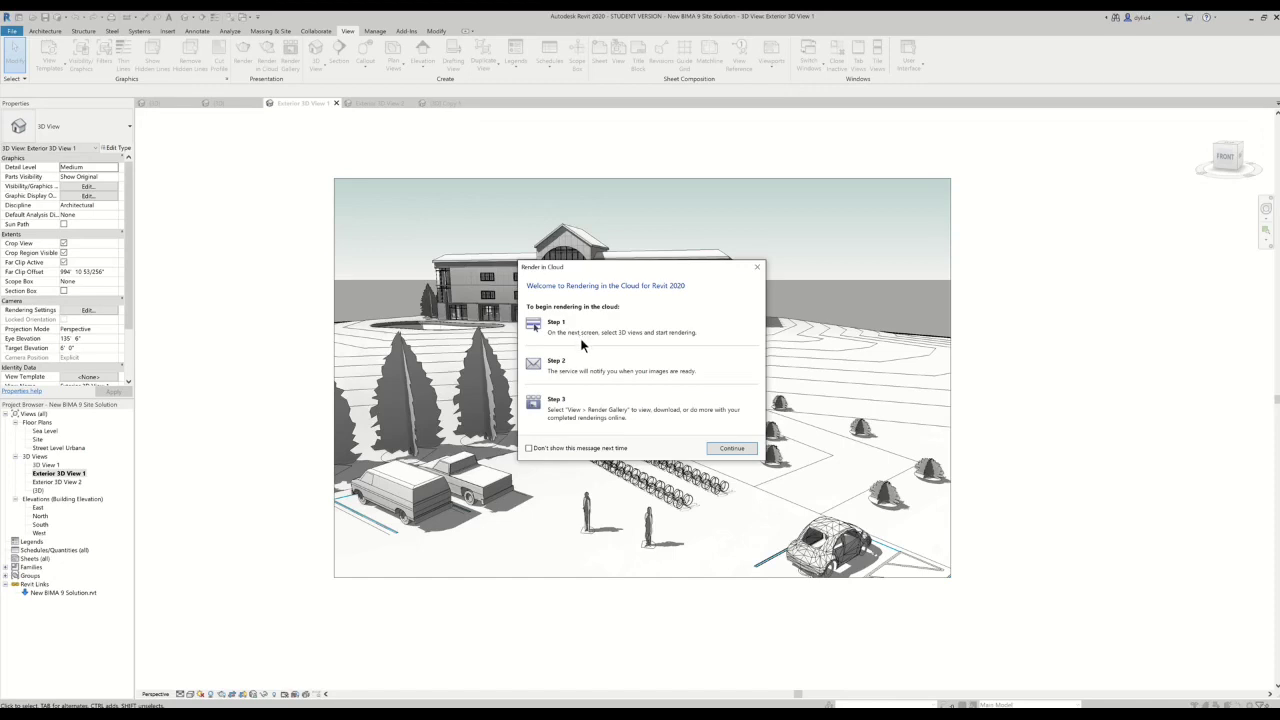
pyautogui.click(731, 448)
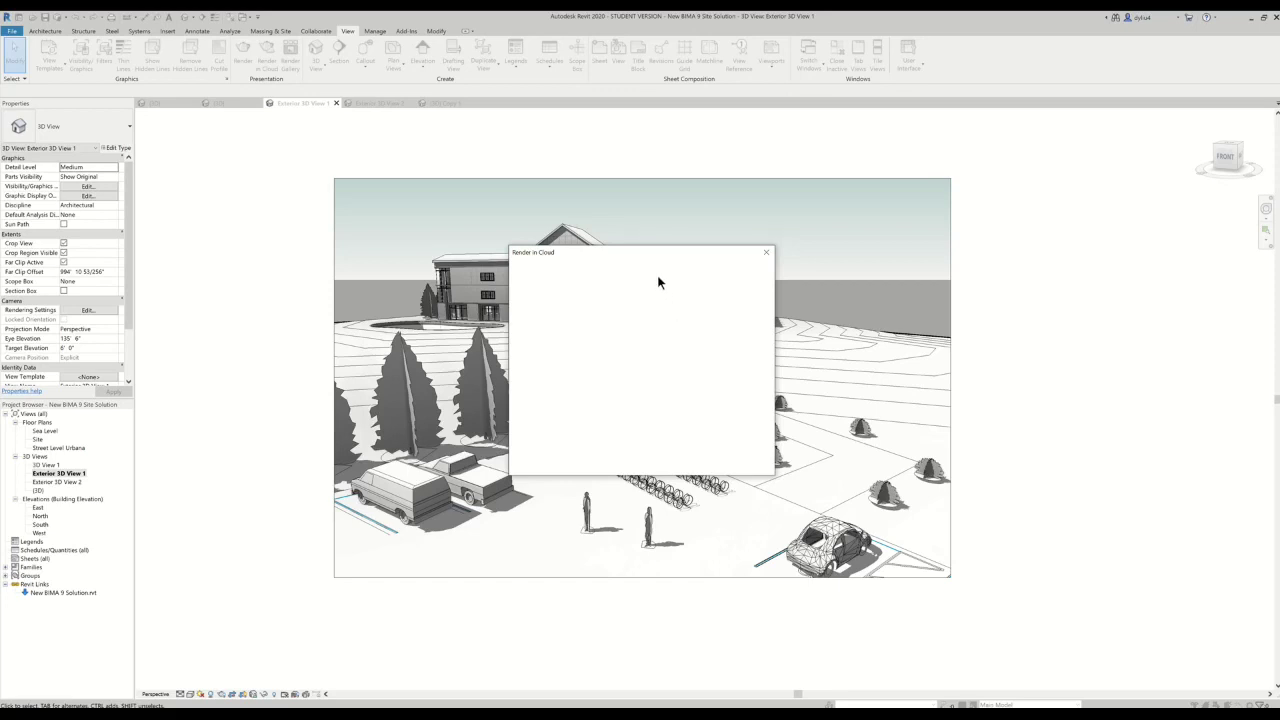
pyautogui.moveTo(652, 251); pyautogui.dragTo(321, 256)
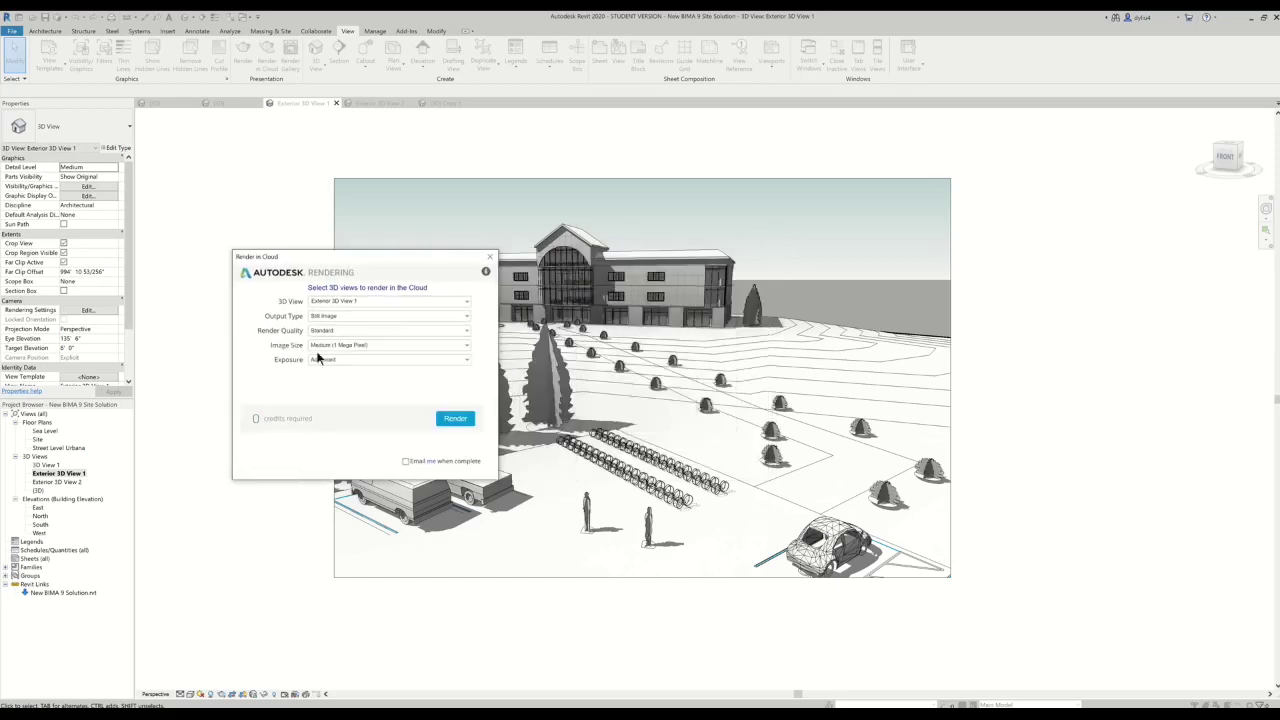
# Keep Exterior 3D View 1 as the view and Still Image as the output type, and set the render quality to Final.
pyautogui.click(347, 304)
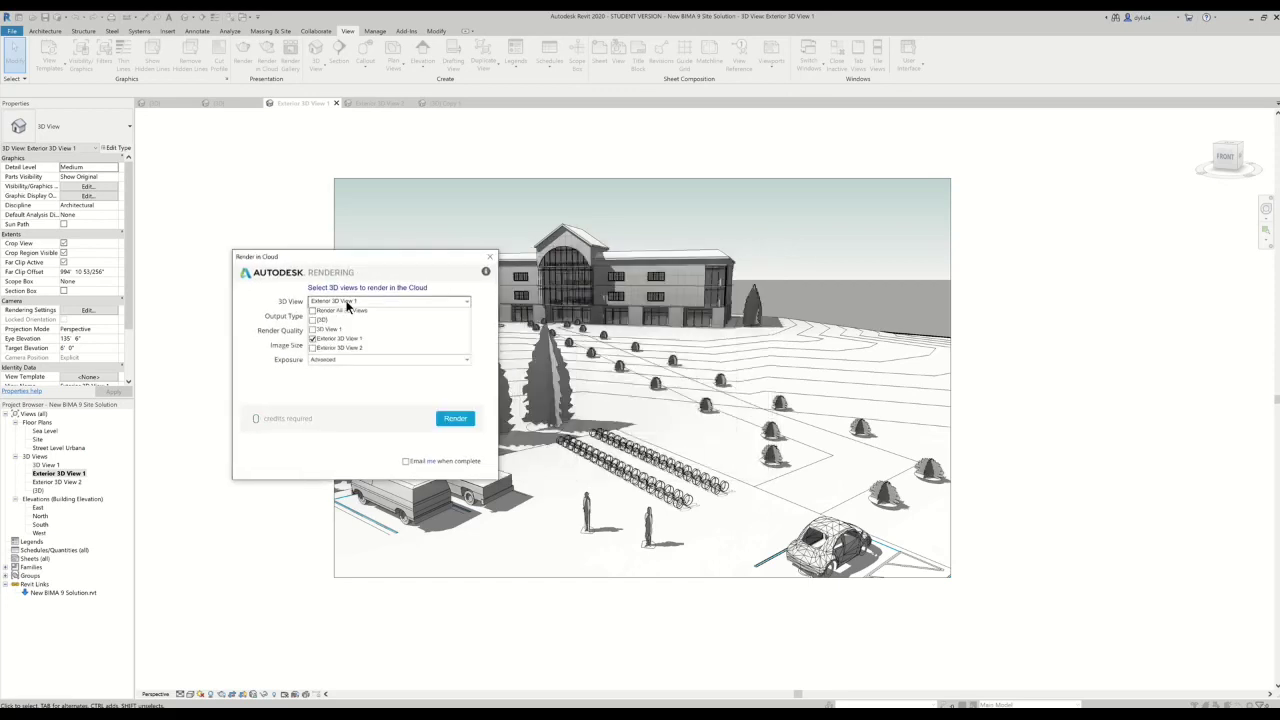
pyautogui.click(414, 302)
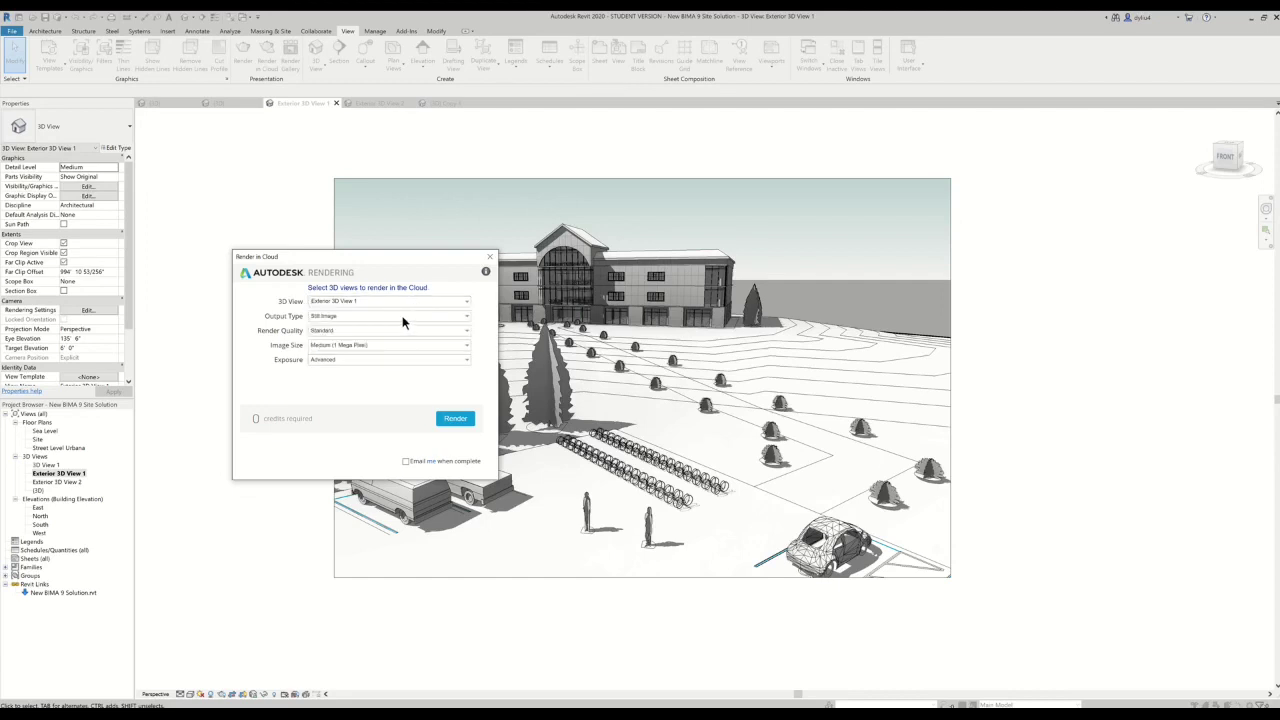
pyautogui.click(403, 322)
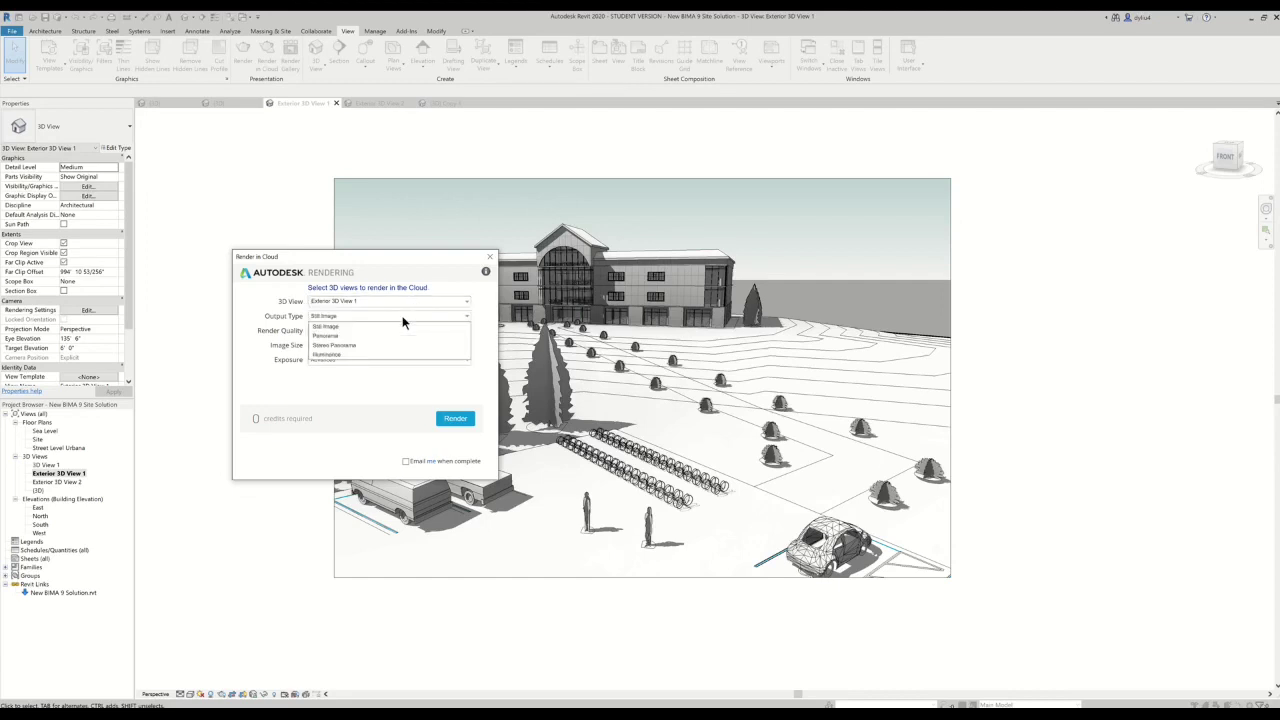
pyautogui.click(349, 331)
pyautogui.click(353, 332)
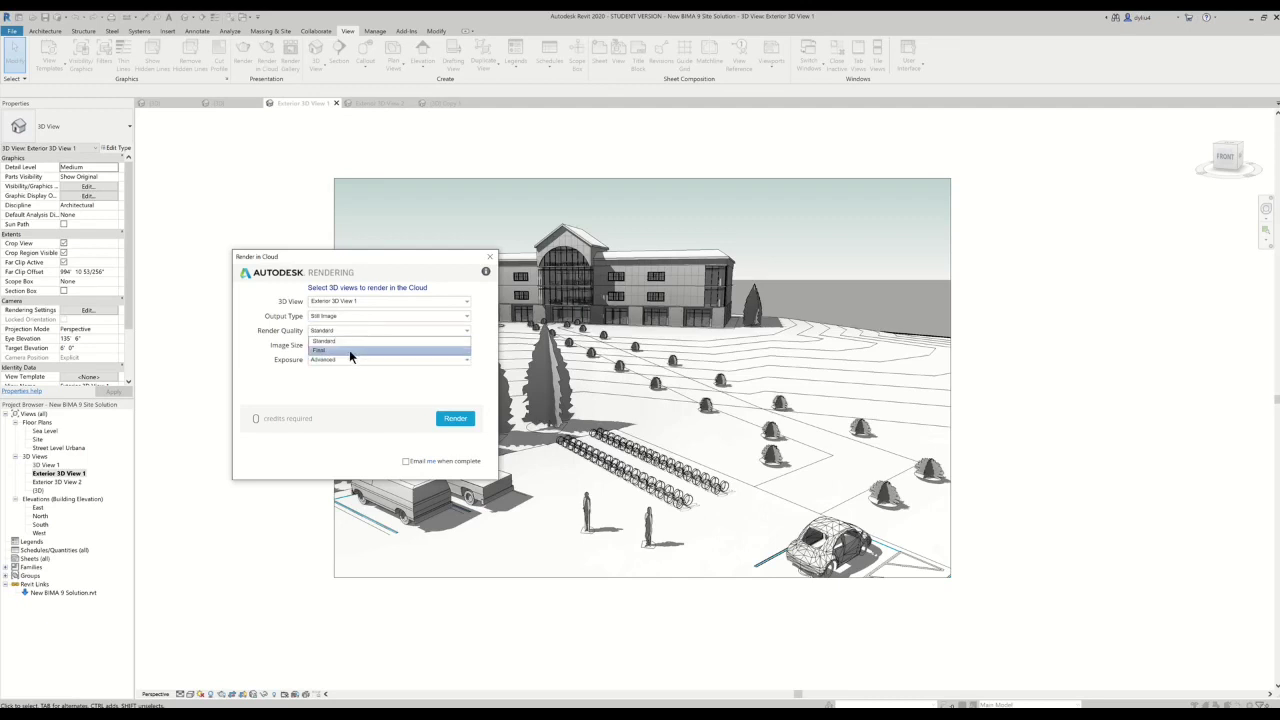
pyautogui.click(349, 350)
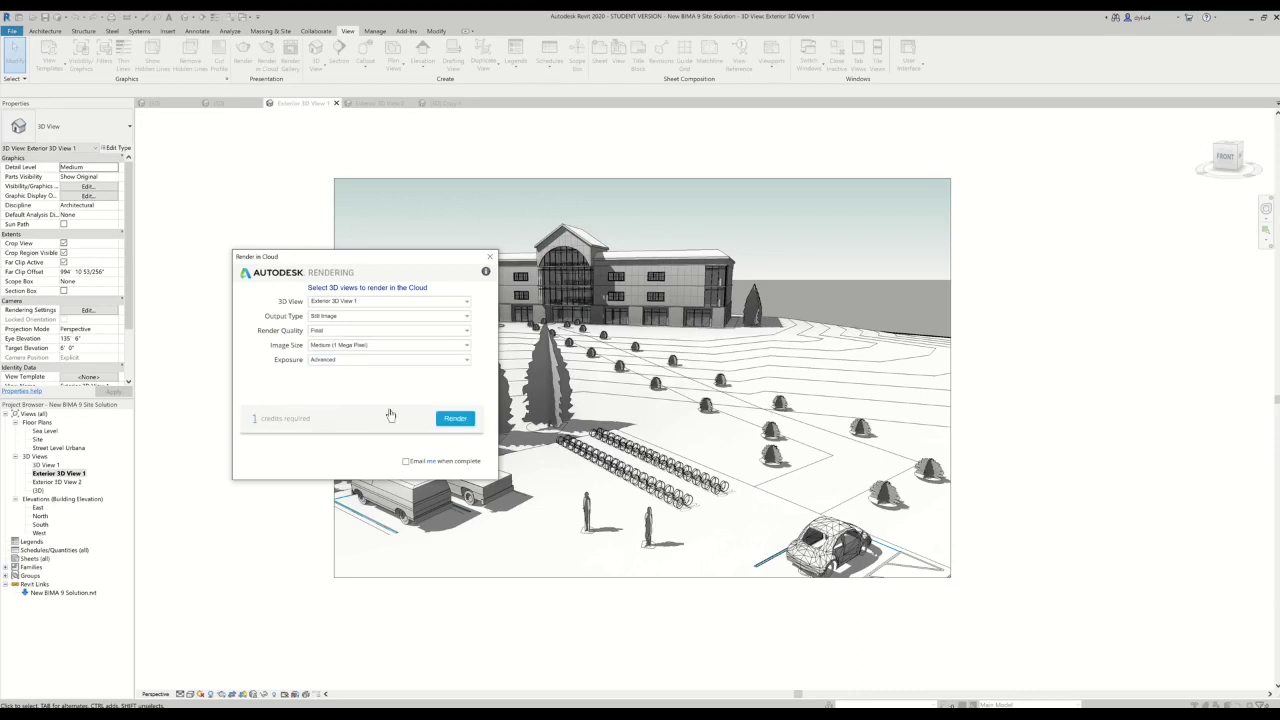
# Set the render's image size to Large (2.25 Mega Pixel) and submit the view for cloud rendering.
pyautogui.click(388, 345)
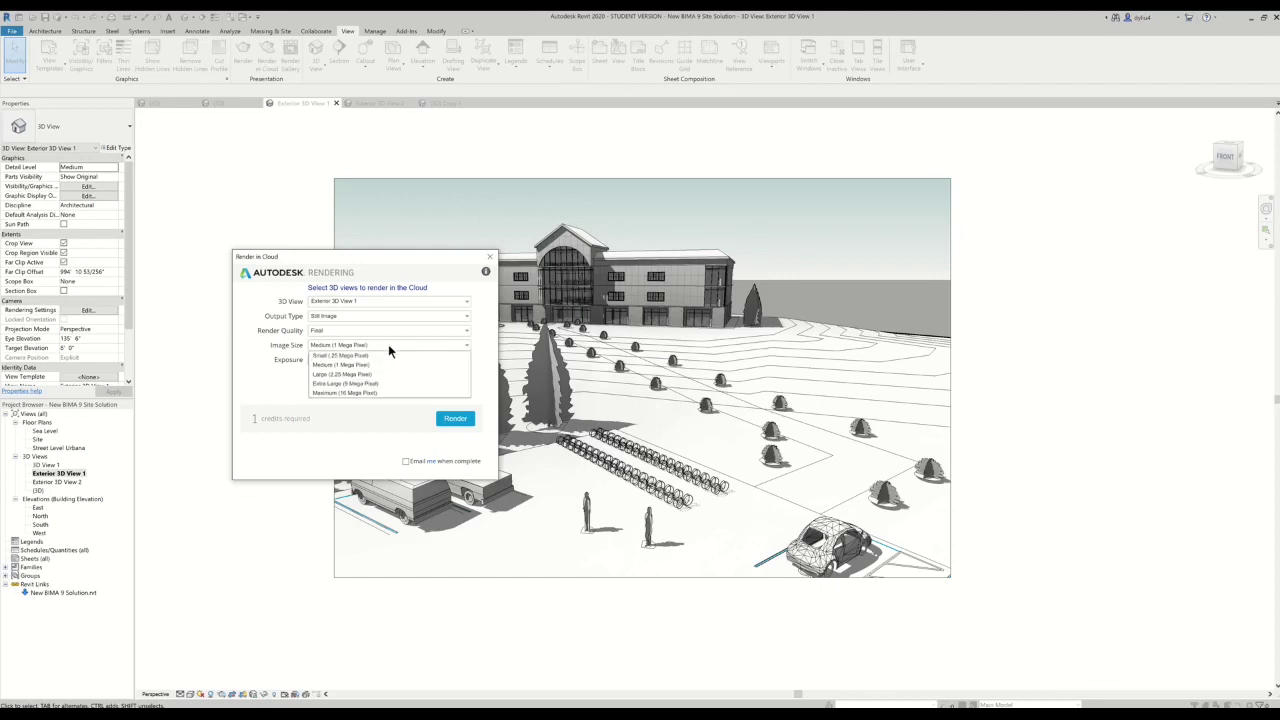
pyautogui.click(367, 396)
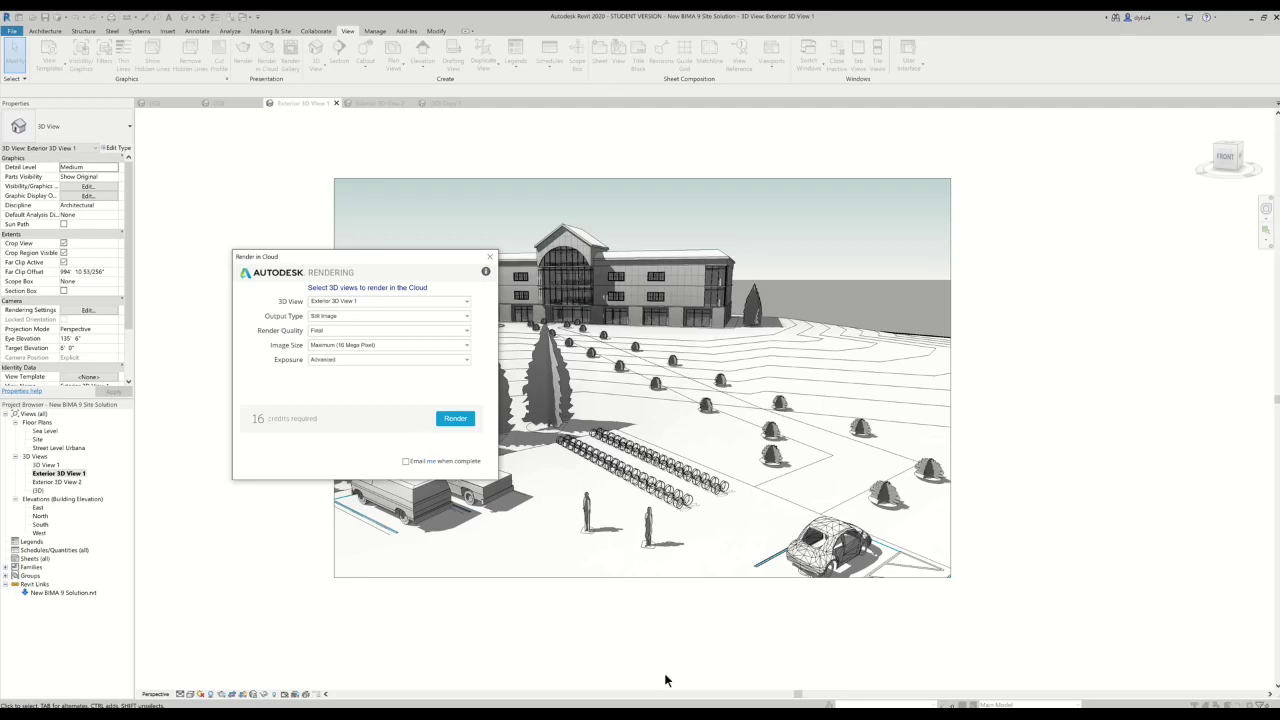
pyautogui.click(409, 346)
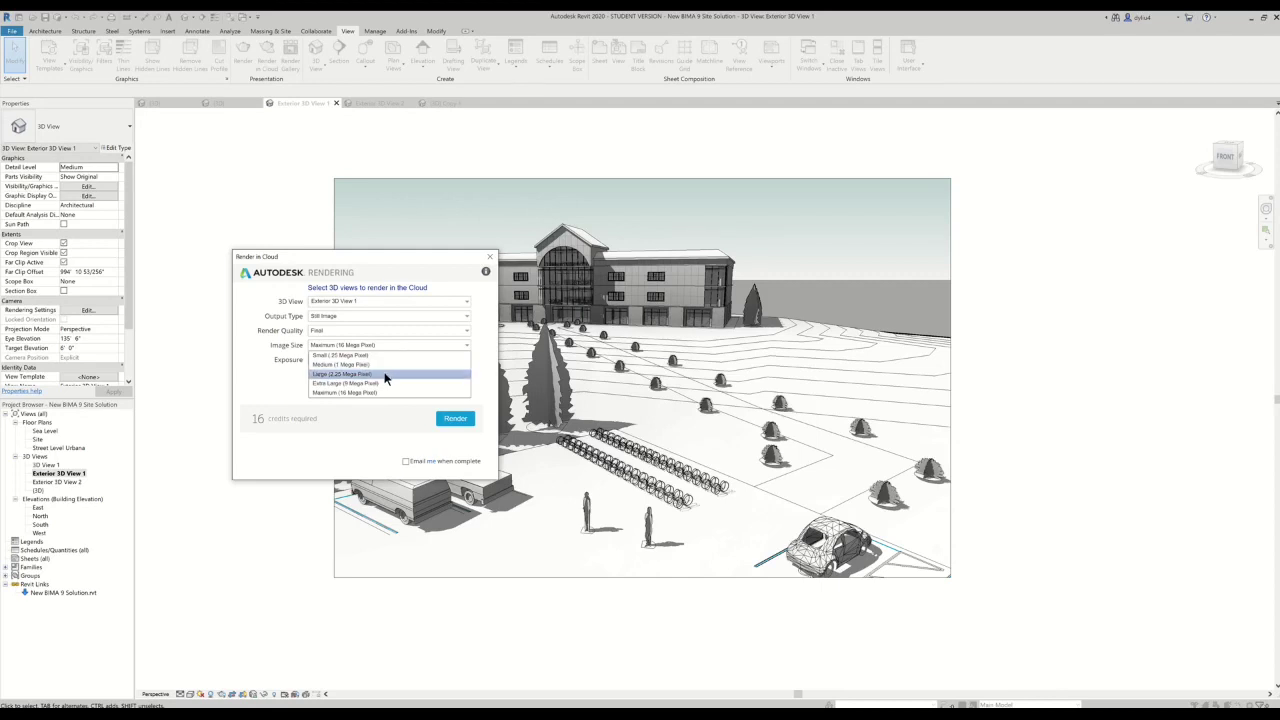
pyautogui.click(385, 374)
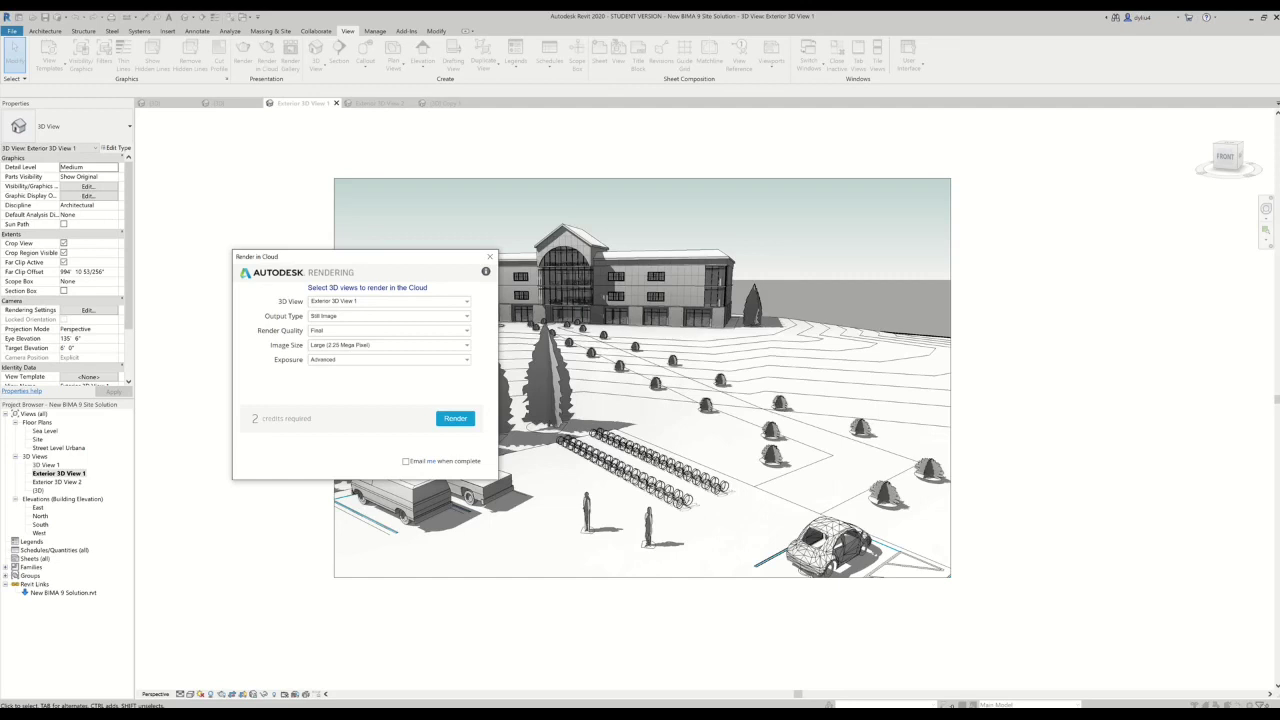
pyautogui.click(452, 420)
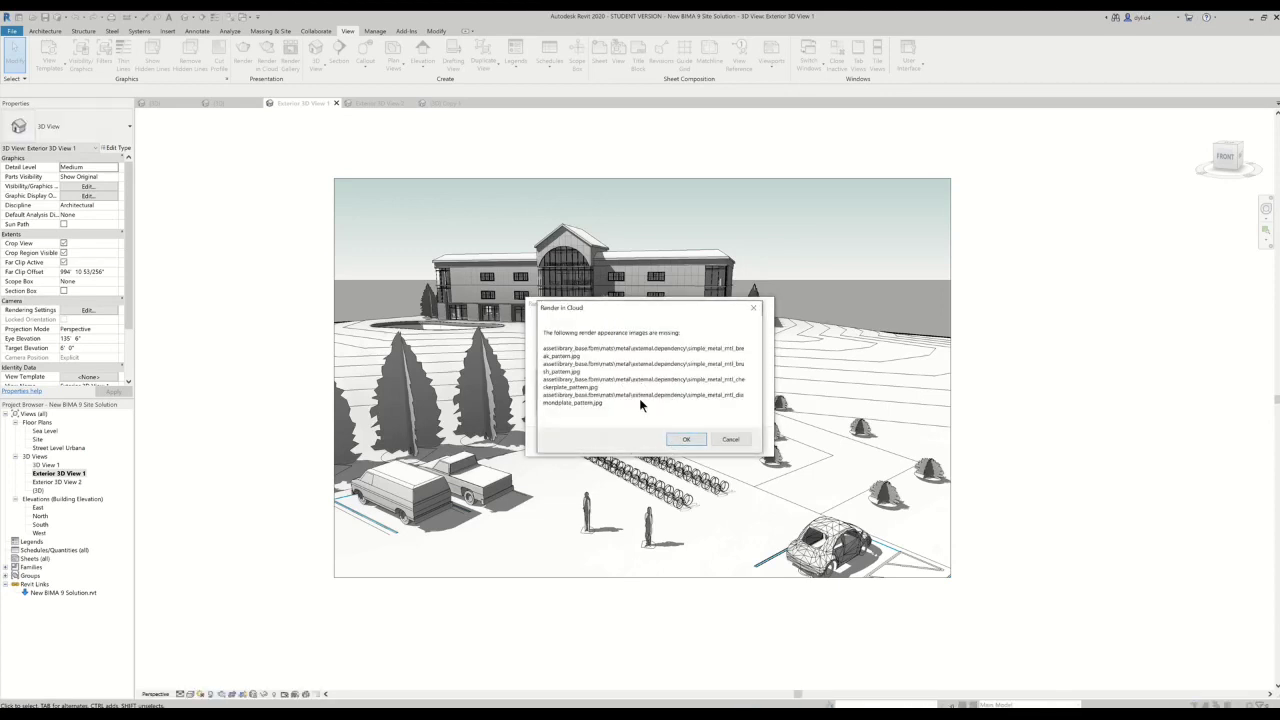
pyautogui.click(684, 439)
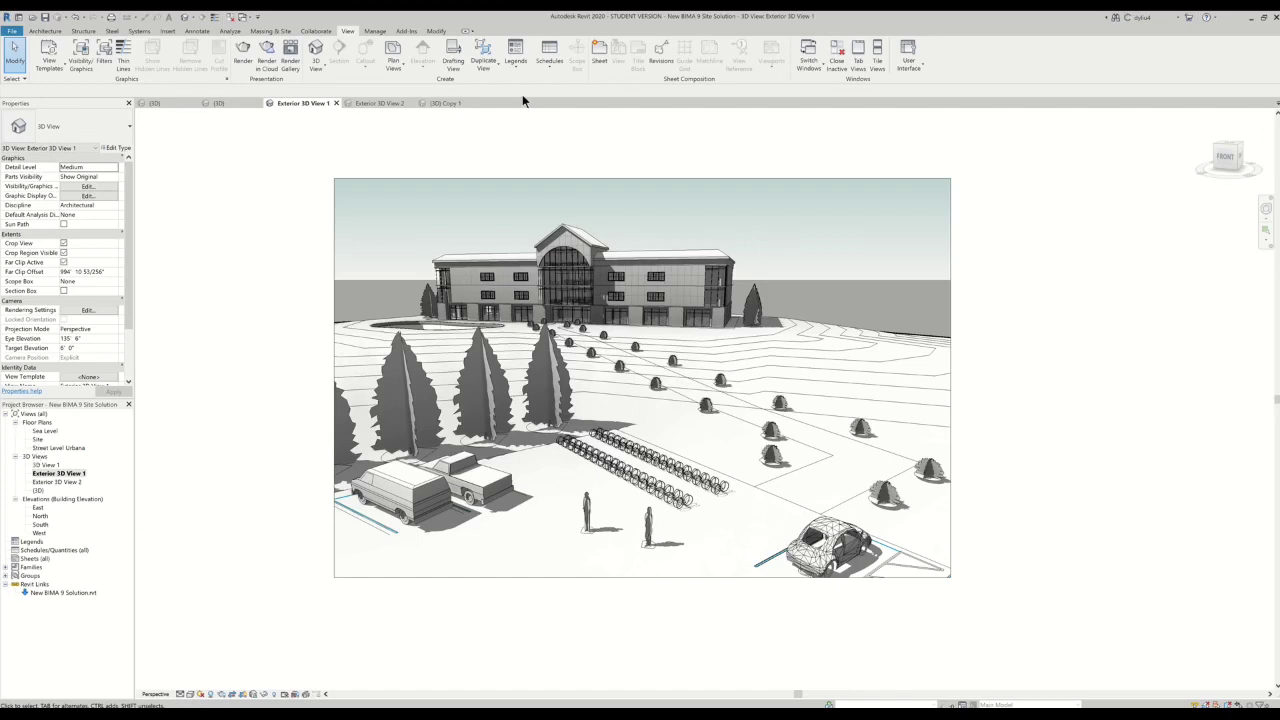
# Switch back to the {3D} view of the New BIMA 9 Site Given model.
pyautogui.click(173, 102)
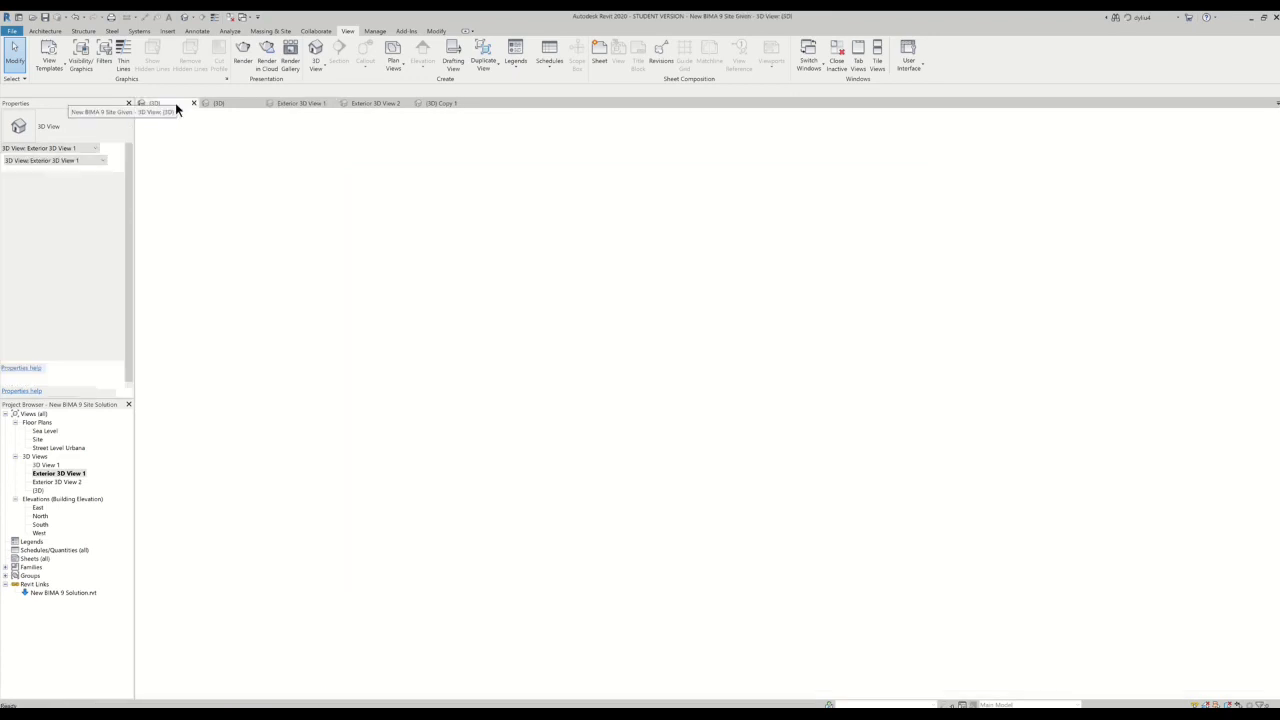